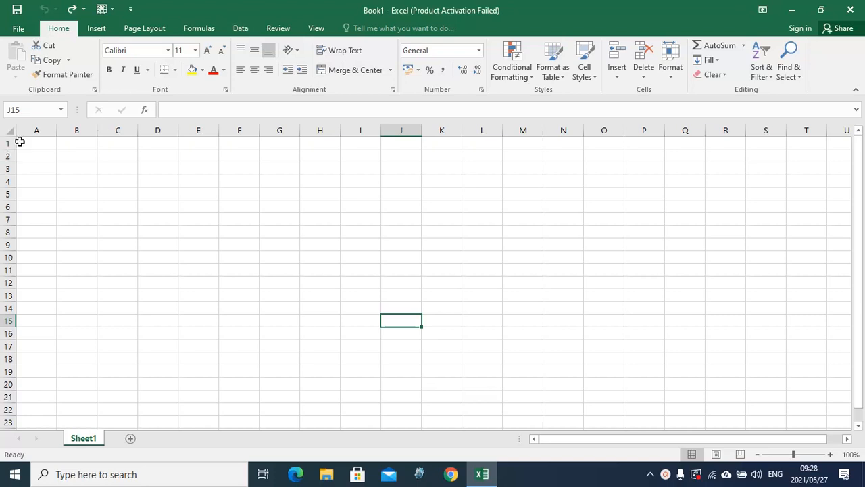
# Highlight the cell range A1:Q23, select cell A1, and select columns A through E one at a time
pyautogui.moveTo(18, 142); pyautogui.dragTo(680, 417)
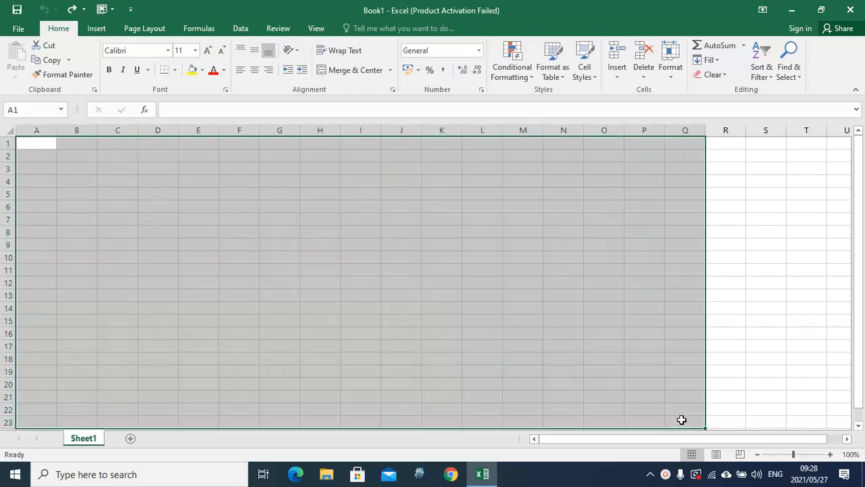
pyautogui.click(43, 141)
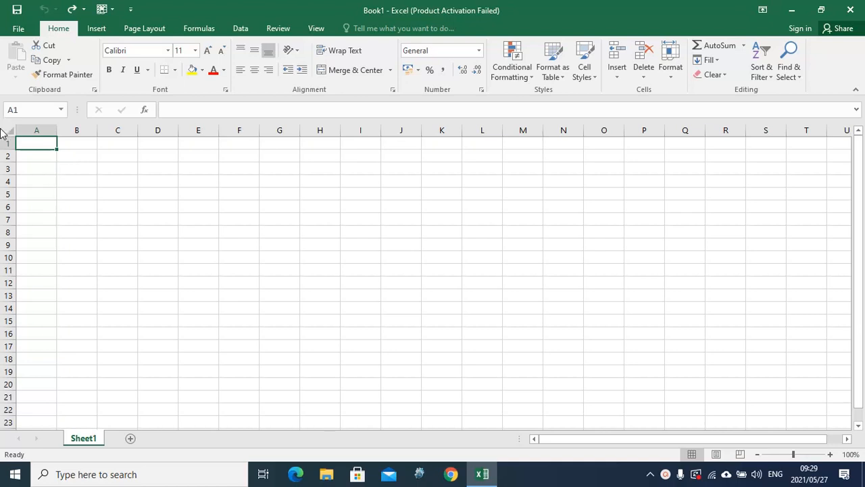
pyautogui.click(41, 130)
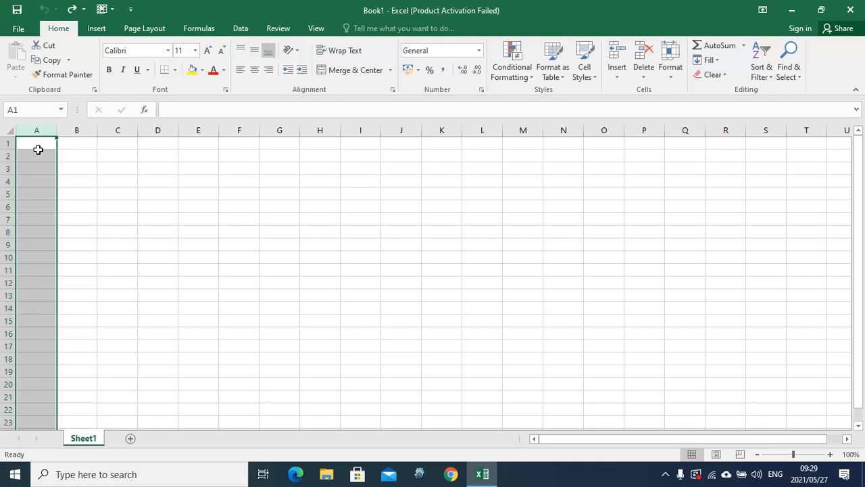
pyautogui.click(77, 130)
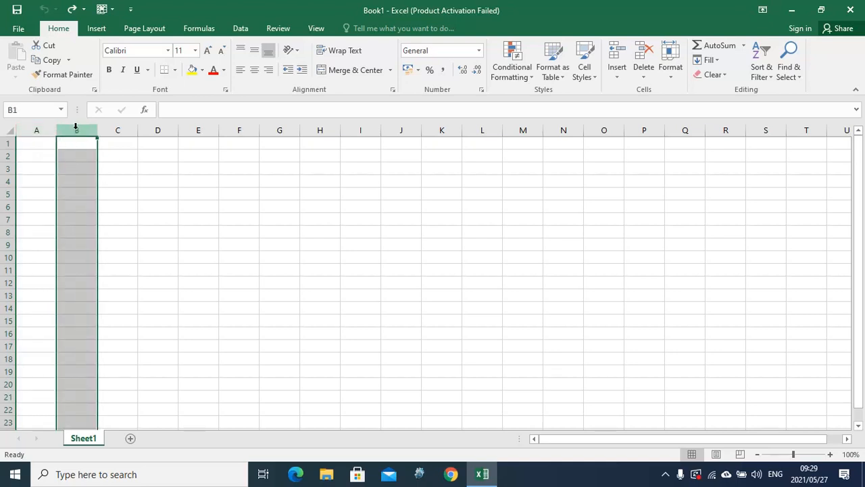
pyautogui.click(119, 130)
pyautogui.click(155, 130)
pyautogui.click(197, 130)
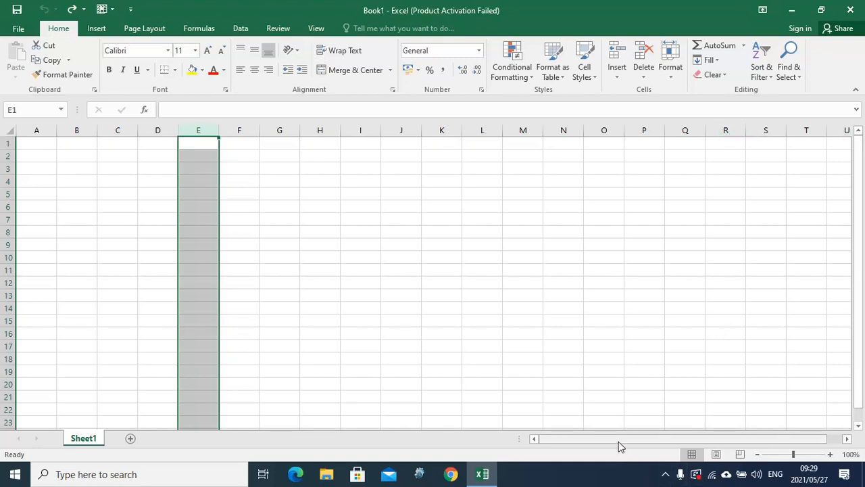
# Examine the column headings beyond column Z to see how the lettering continues, and return to column A
pyautogui.moveTo(619, 441); pyautogui.dragTo(642, 442)
pyautogui.click(847, 441)
pyautogui.click(847, 442)
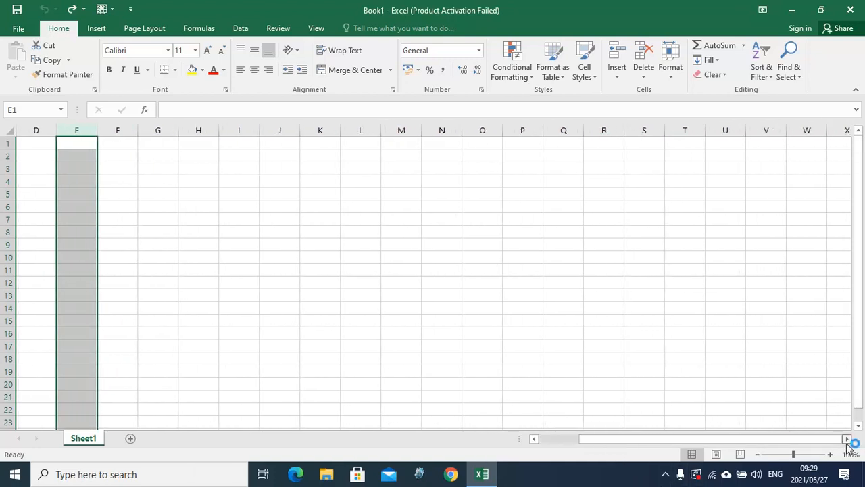
pyautogui.moveTo(847, 442); pyautogui.dragTo(847, 442)
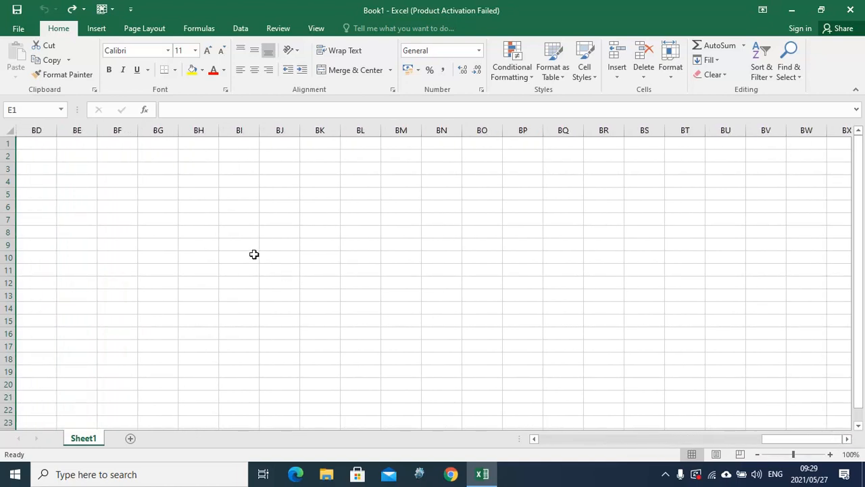
pyautogui.moveTo(207, 145); pyautogui.dragTo(6, 150)
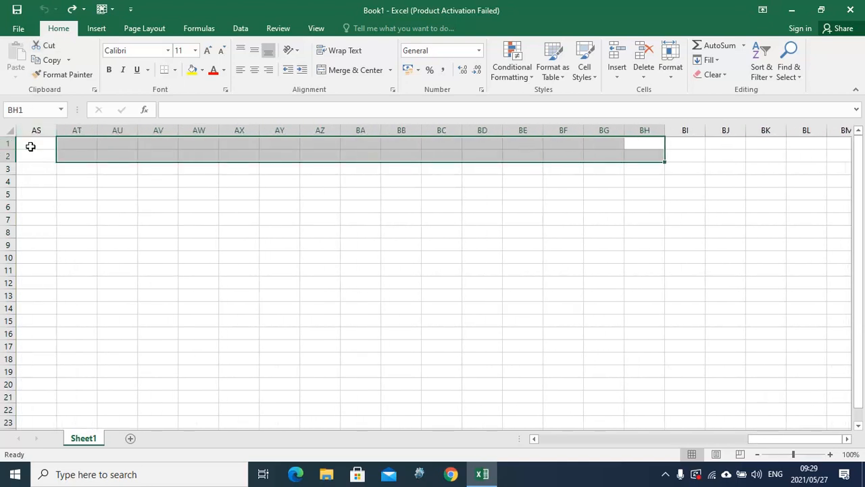
pyautogui.click(31, 145)
pyautogui.click(618, 439)
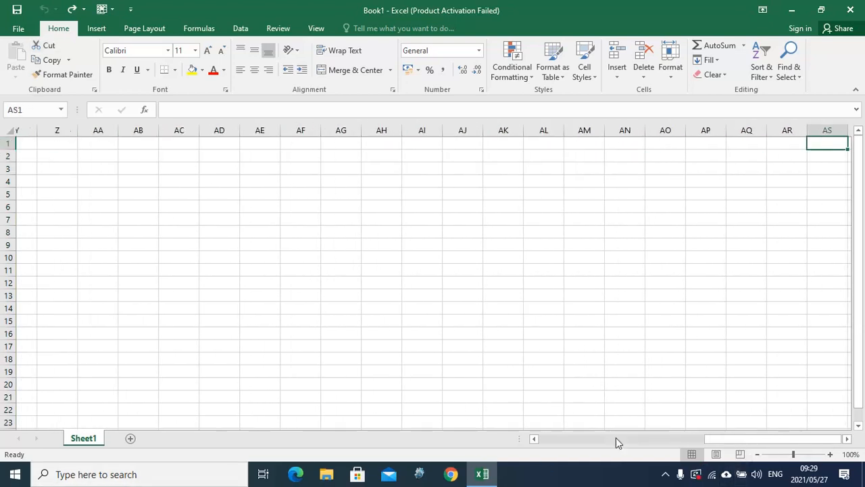
pyautogui.moveTo(583, 439); pyautogui.dragTo(507, 448)
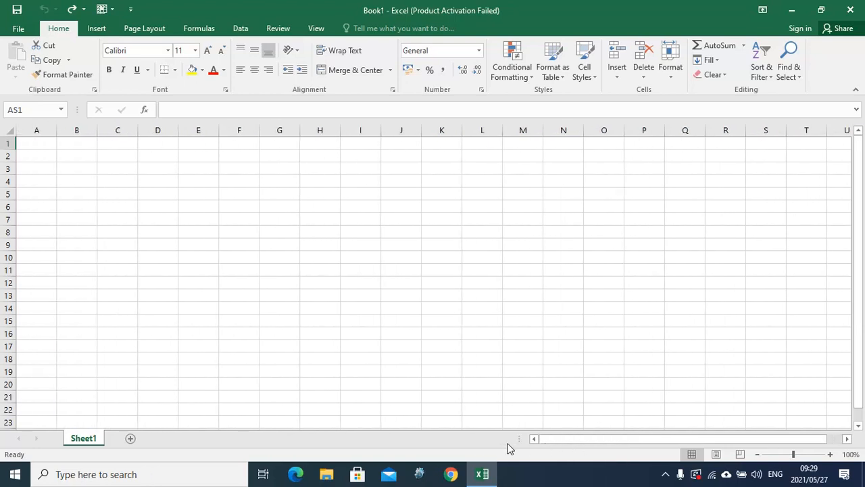
# Select rows 1 through 5 one at a time
pyautogui.click(8, 144)
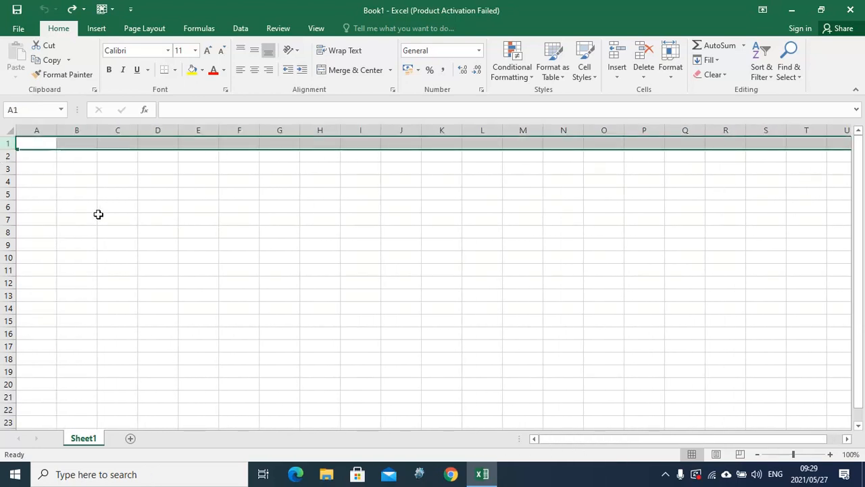
pyautogui.moveTo(6, 151); pyautogui.dragTo(5, 155)
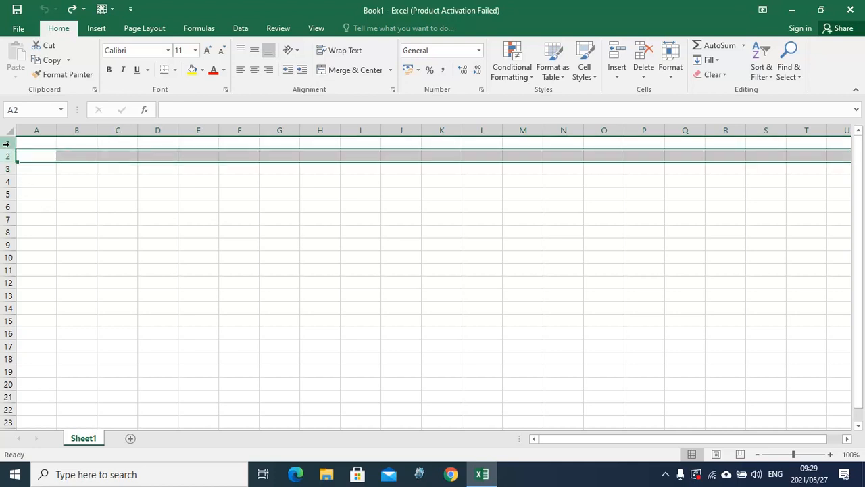
pyautogui.click(6, 143)
pyautogui.click(5, 155)
pyautogui.click(4, 168)
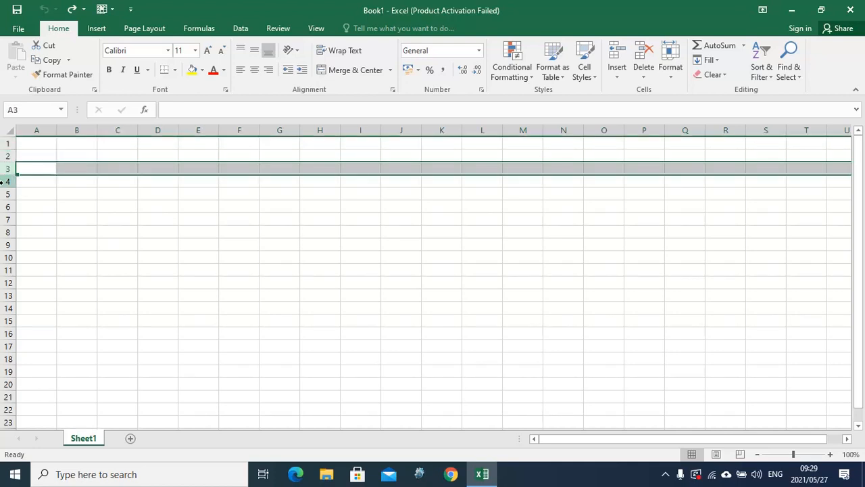
pyautogui.click(4, 181)
pyautogui.click(8, 193)
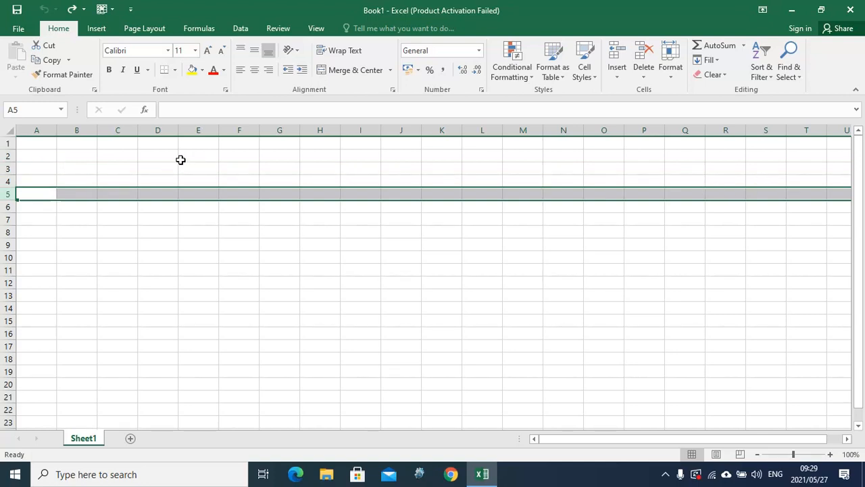
# Select the single cells A4, G9, J4 and E9, and highlight the whole of column G
pyautogui.click(53, 181)
pyautogui.click(284, 243)
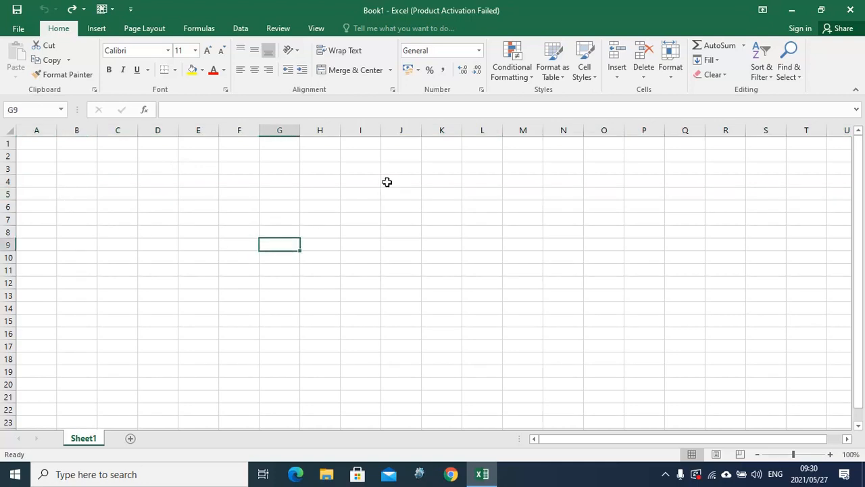
pyautogui.click(386, 181)
pyautogui.click(201, 248)
pyautogui.click(284, 243)
pyautogui.click(280, 129)
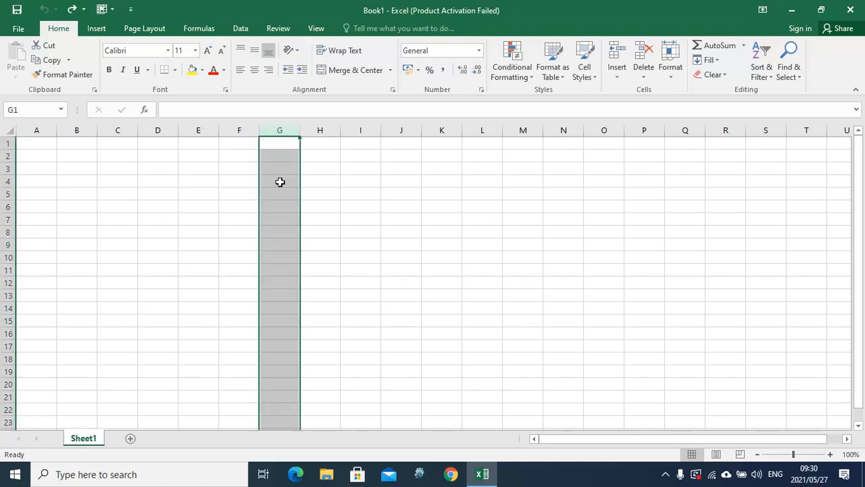
# Fill cell G8 with yellow
pyautogui.click(279, 234)
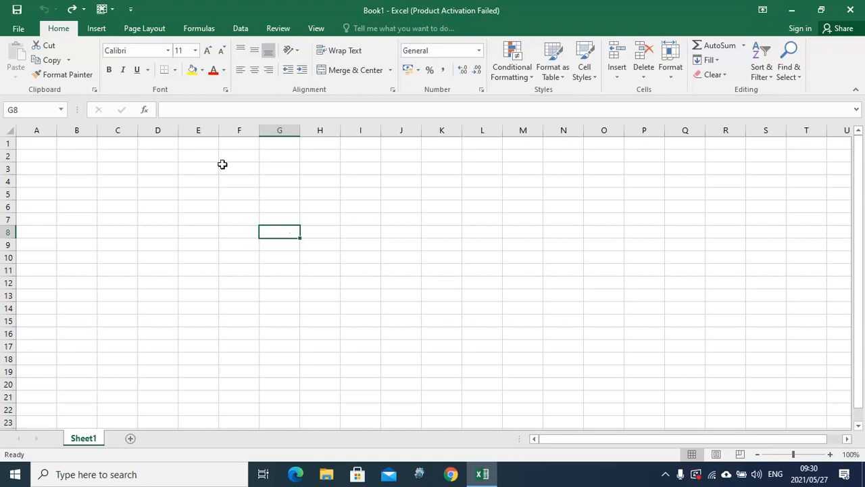
pyautogui.click(174, 69)
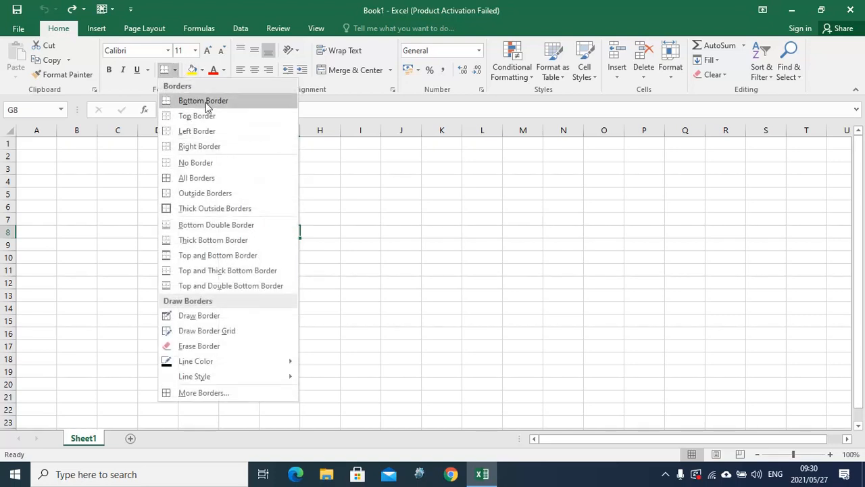
pyautogui.click(192, 70)
pyautogui.click(192, 70)
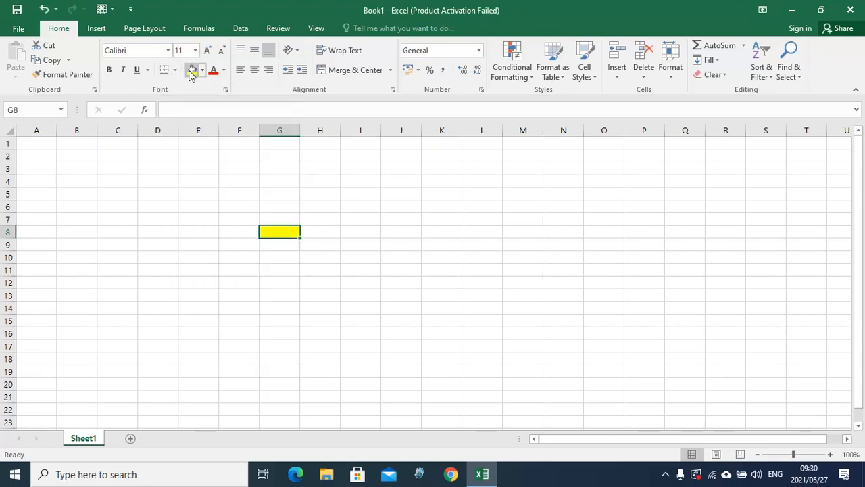
pyautogui.click(292, 222)
pyautogui.click(284, 230)
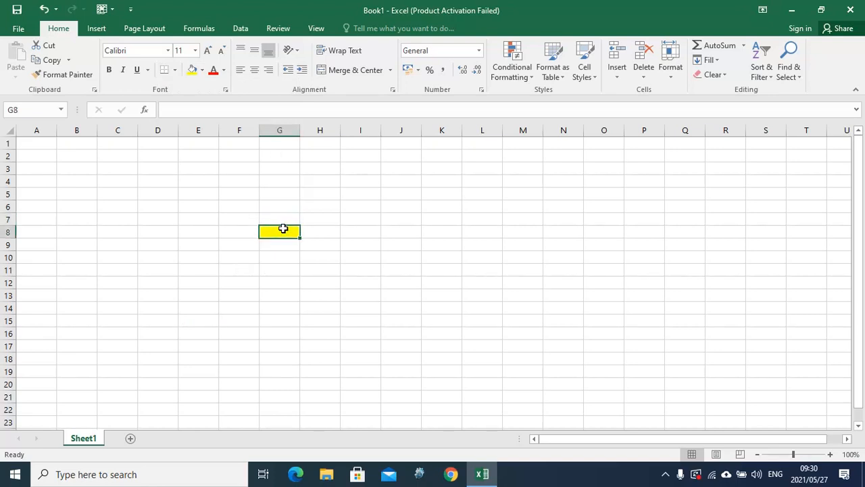
# Highlight column G and row 8 to trace the yellow cell's address, and check its reference with the cell selected
pyautogui.click(279, 131)
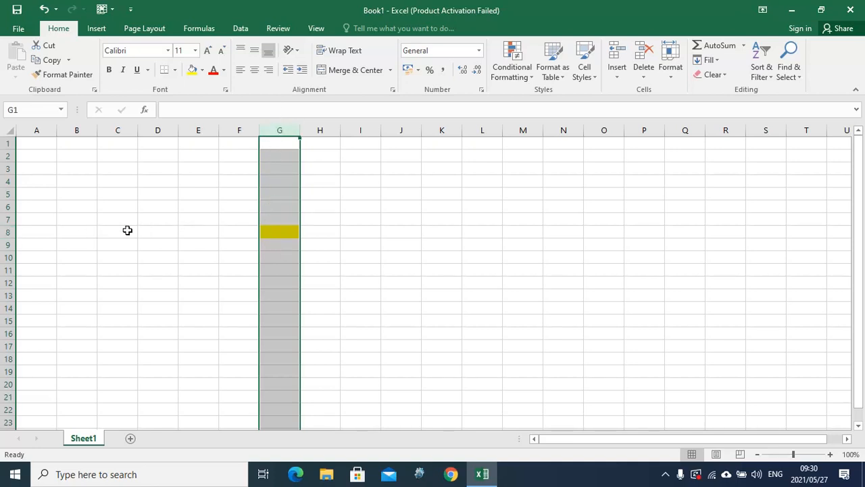
pyautogui.click(12, 233)
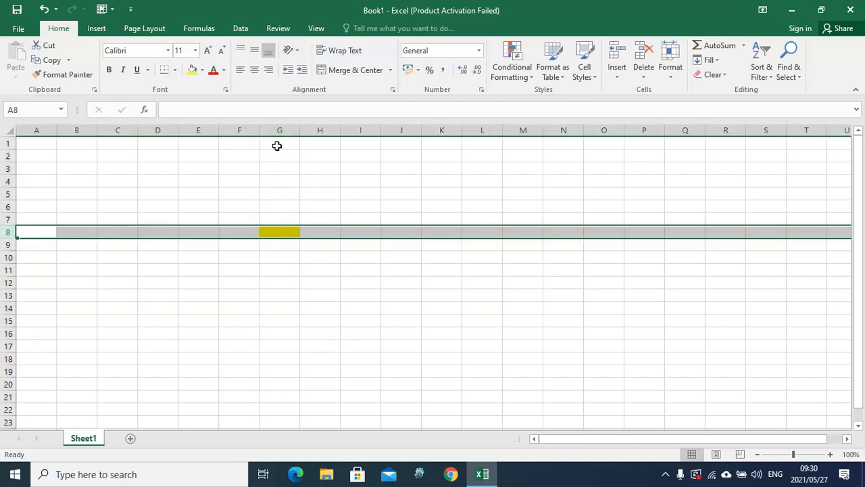
pyautogui.click(272, 233)
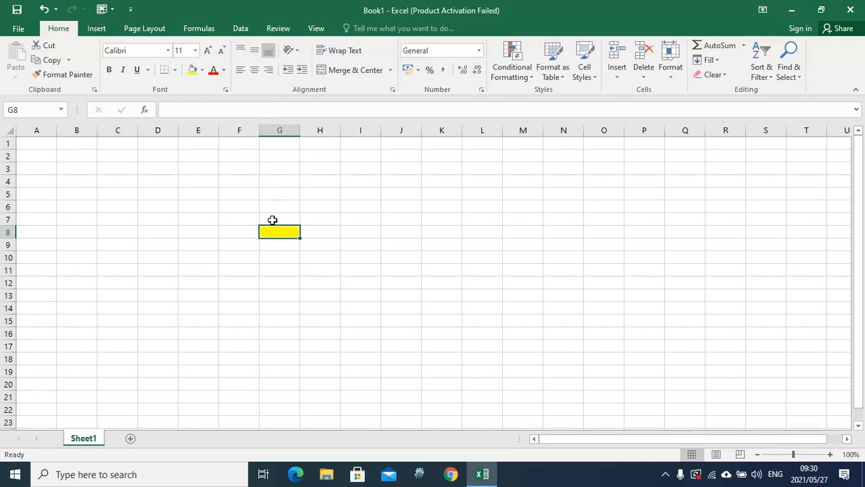
pyautogui.click(31, 113)
# Undo the yellow fill and select cell H6
pyautogui.click(41, 10)
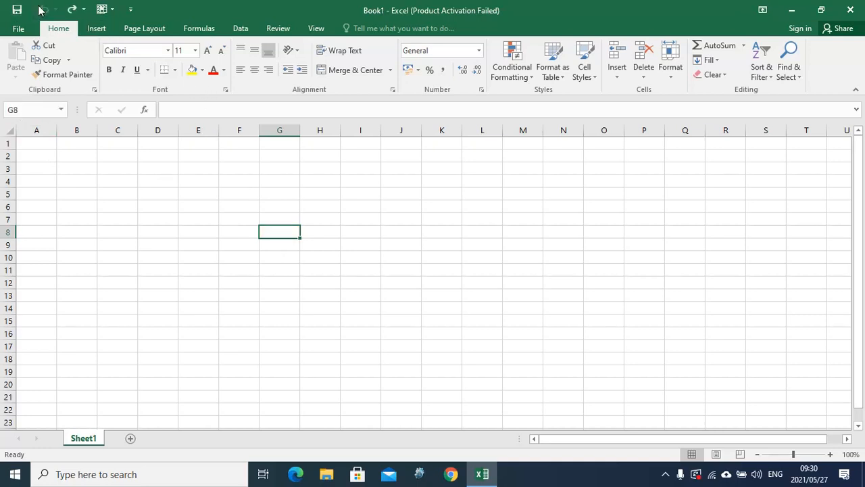
pyautogui.click(325, 206)
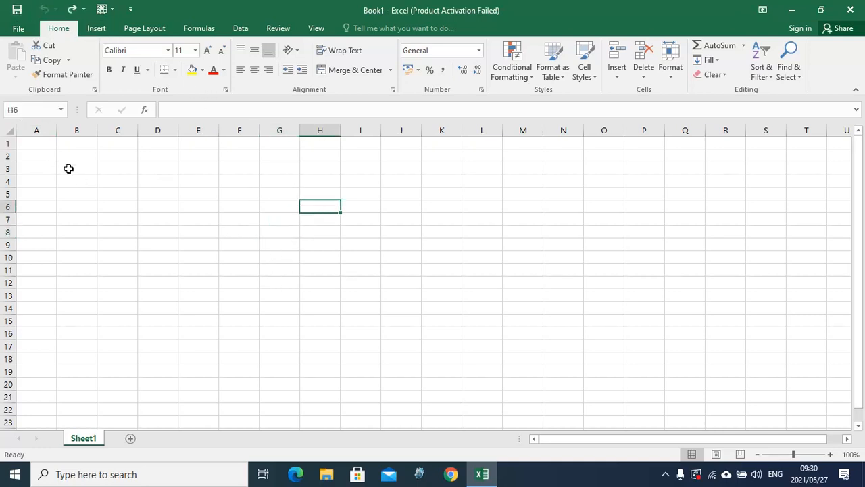
# Highlight columns A and B, row 1, and each of columns A through D individually
pyautogui.click(42, 127)
pyautogui.click(76, 129)
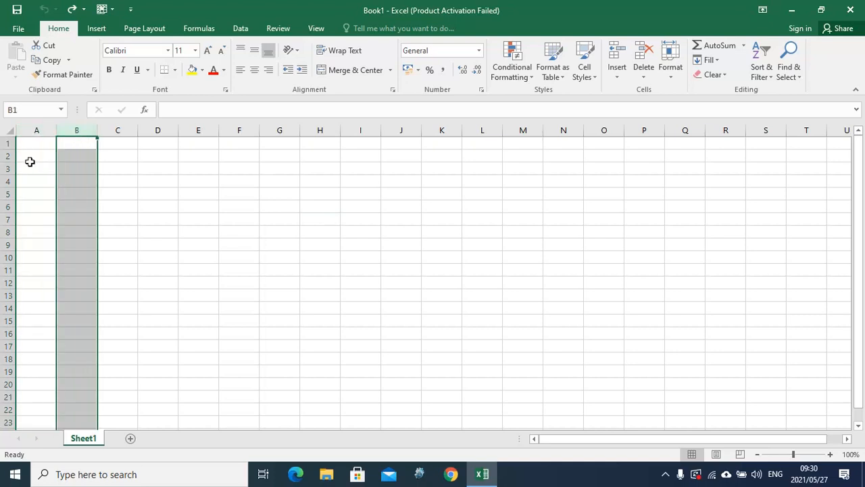
pyautogui.click(5, 142)
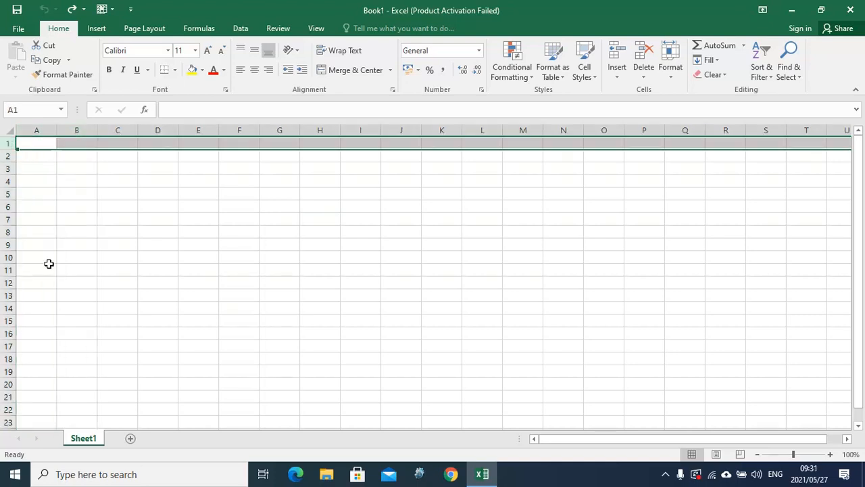
pyautogui.click(43, 131)
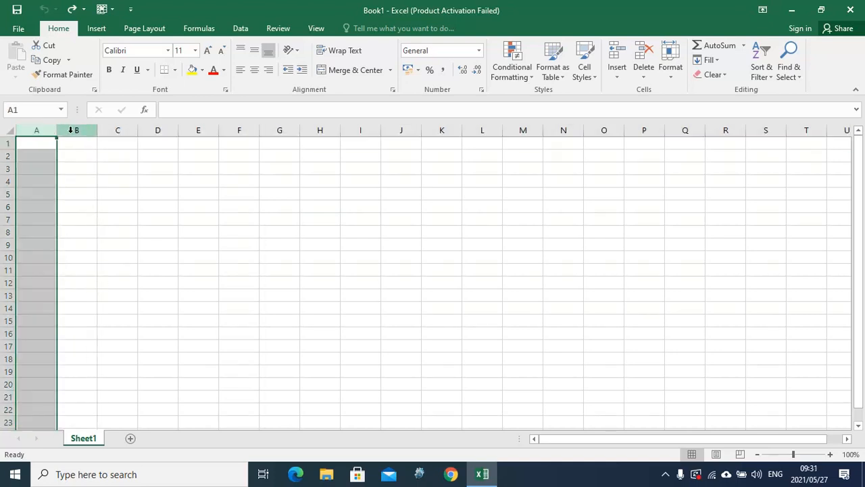
pyautogui.click(73, 130)
pyautogui.click(117, 130)
pyautogui.click(162, 130)
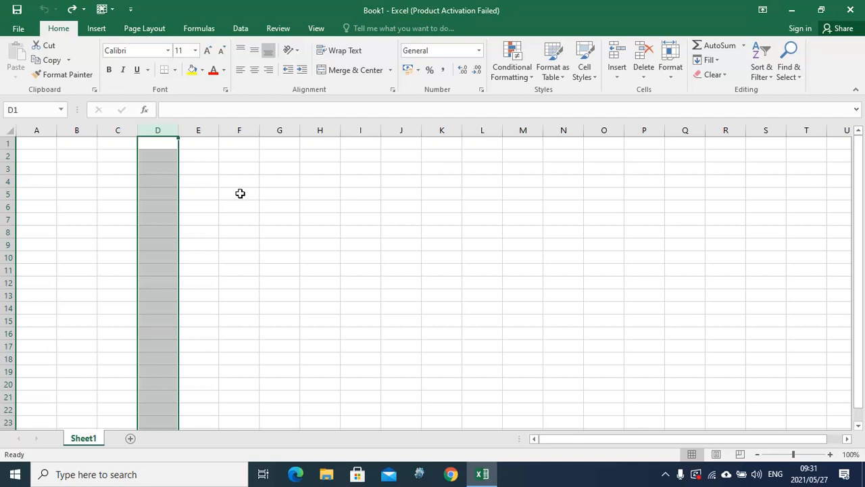
# Enter the headings Name, Surname and Age in cells A1, B1 and C1
pyautogui.click(49, 143)
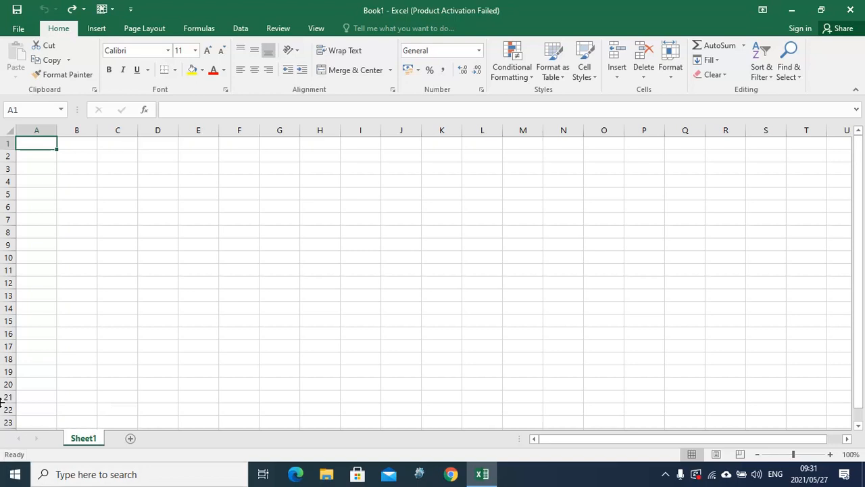
pyautogui.write('Name')
pyautogui.press('Tab')
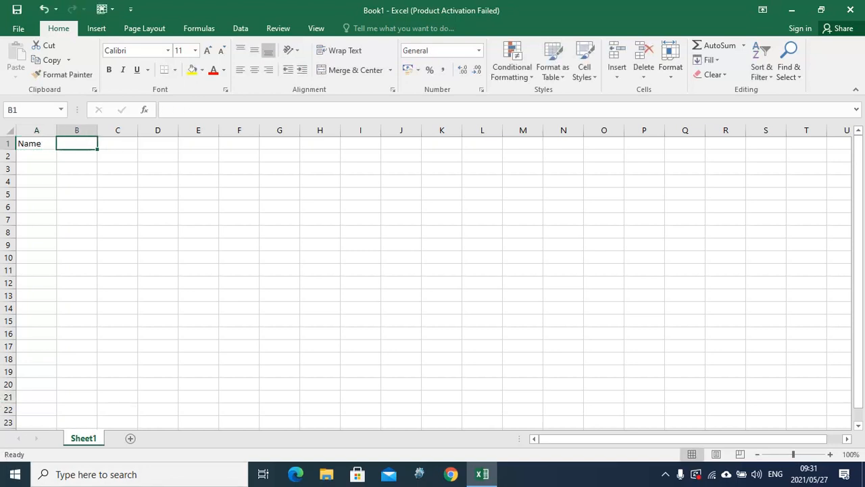
pyautogui.write('Surname')
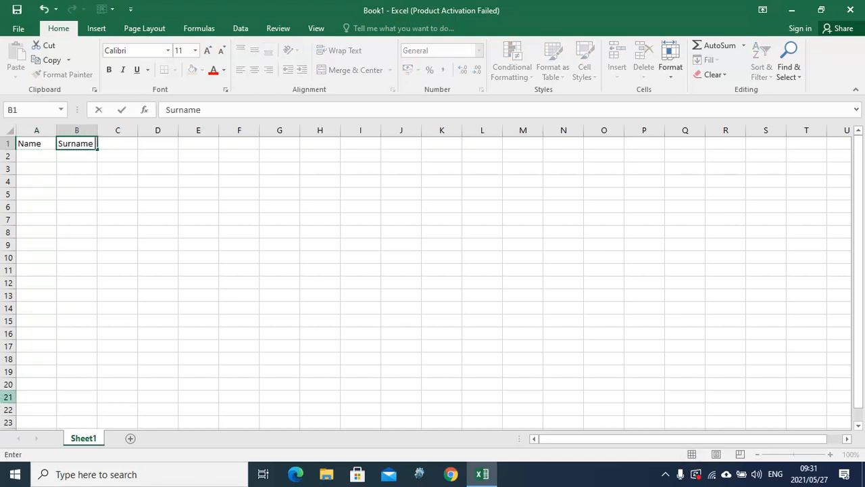
pyautogui.press('Tab')
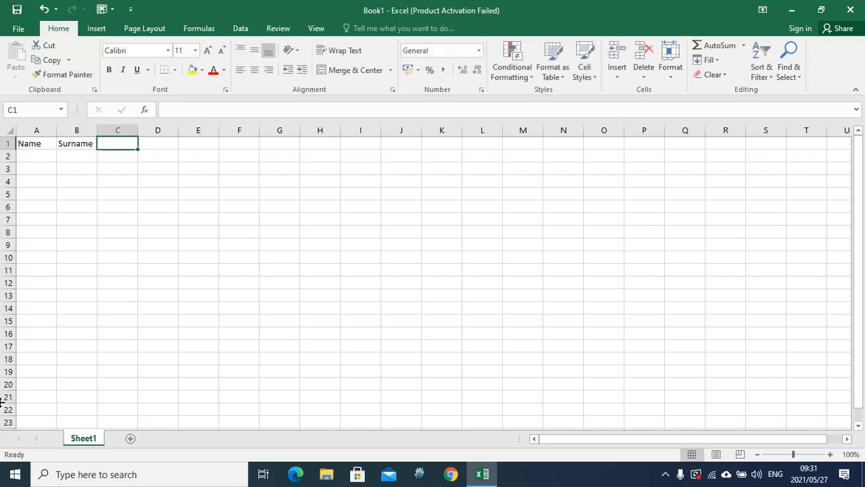
pyautogui.write('Age')
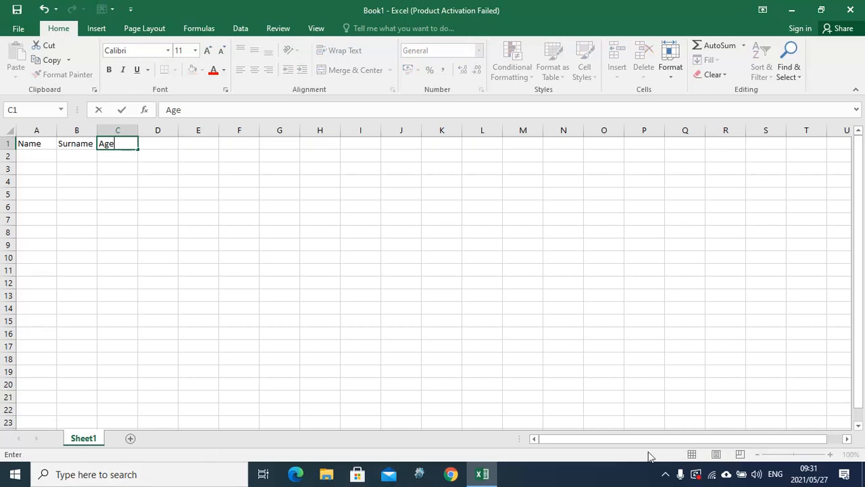
pyautogui.click(665, 474)
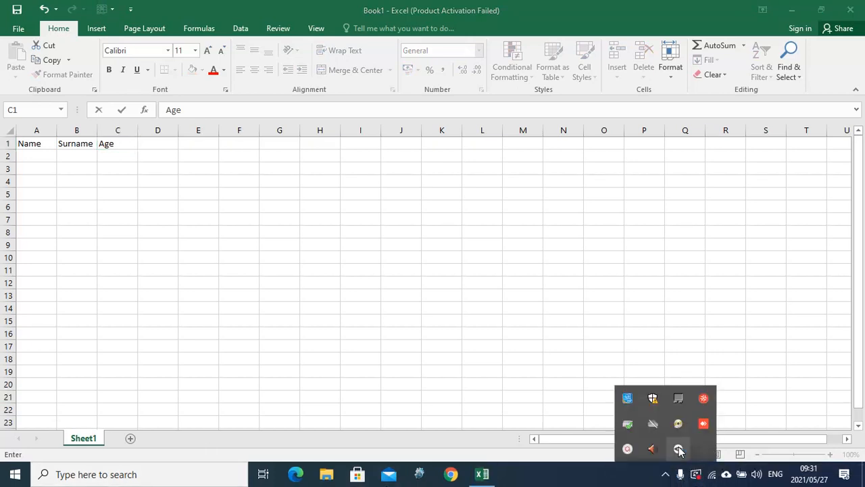
pyautogui.click(623, 450)
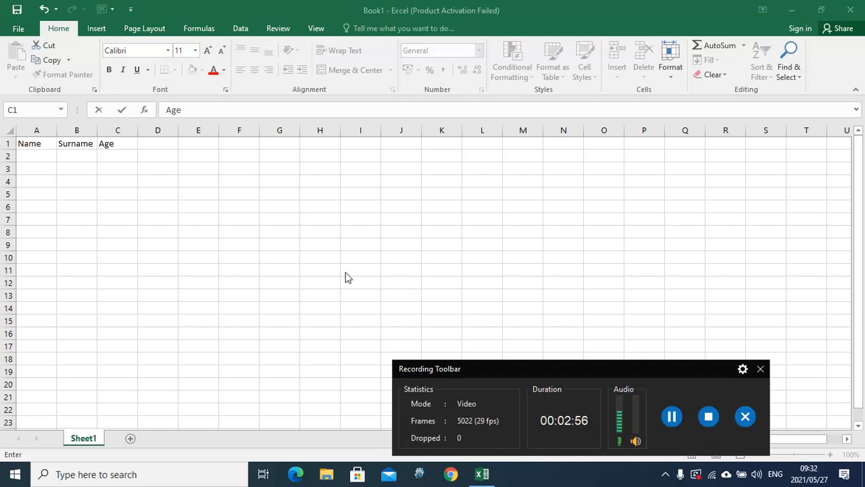
pyautogui.click(141, 150)
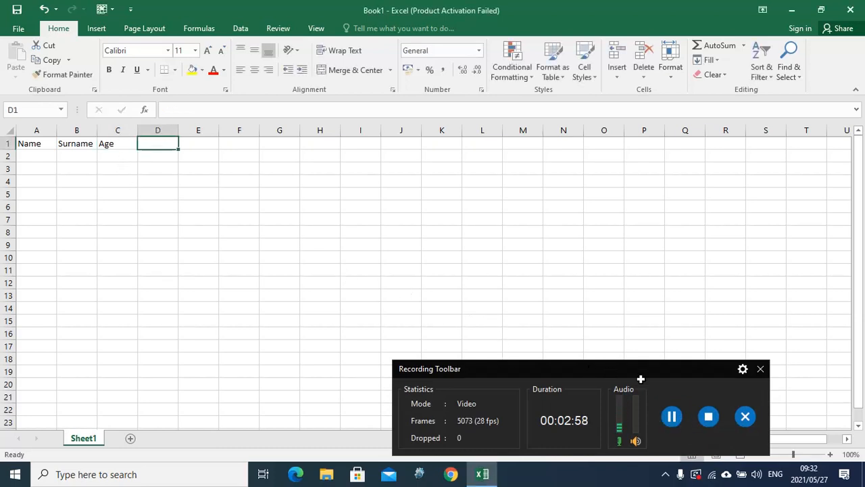
pyautogui.moveTo(647, 367); pyautogui.dragTo(833, 473)
# Enter the headings Grade and Gender in cells D1 and E1
pyautogui.click(150, 147)
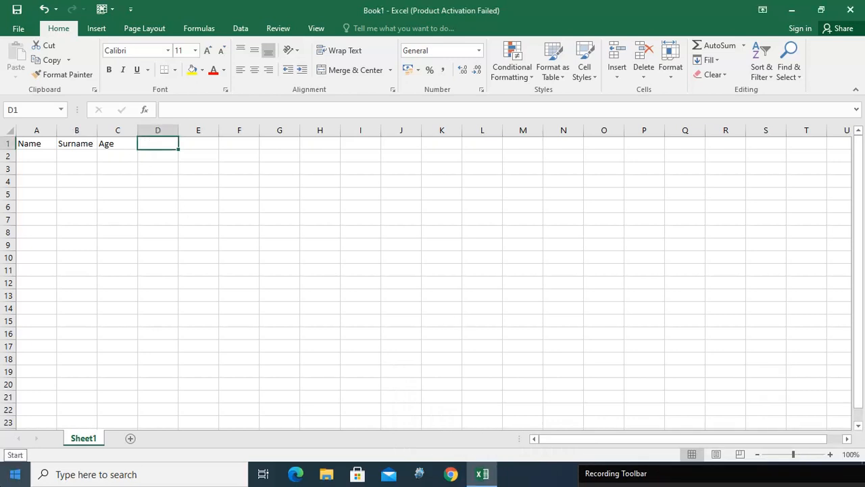
pyautogui.write('Grade')
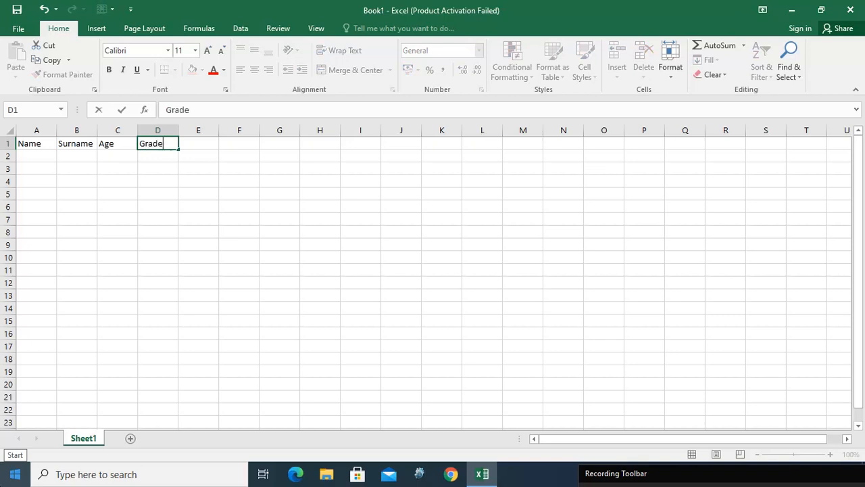
pyautogui.press('Tab')
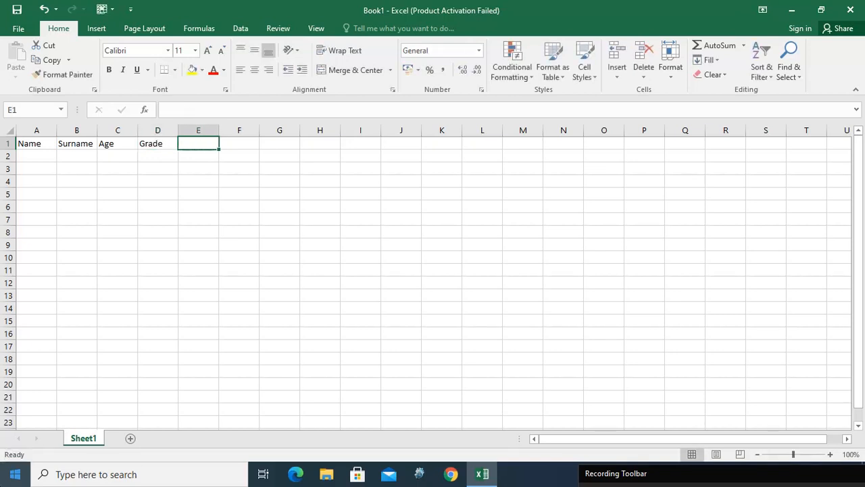
pyautogui.write('Ge')
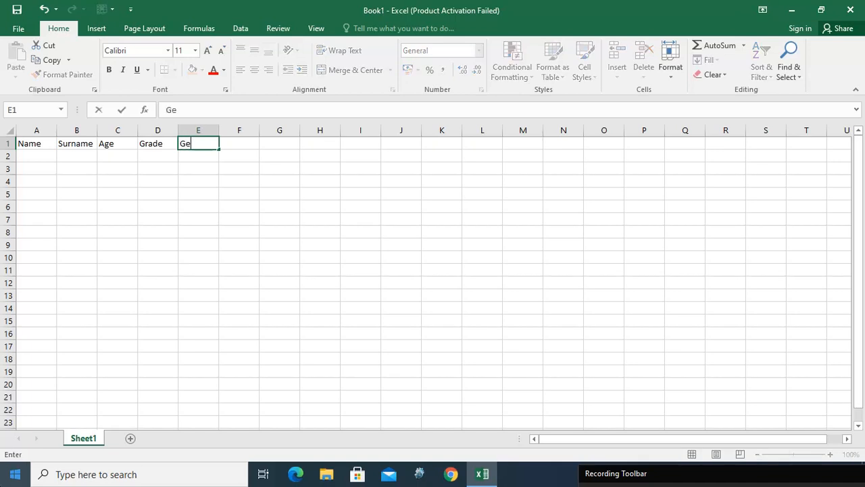
pyautogui.write('nder')
pyautogui.press('Tab')
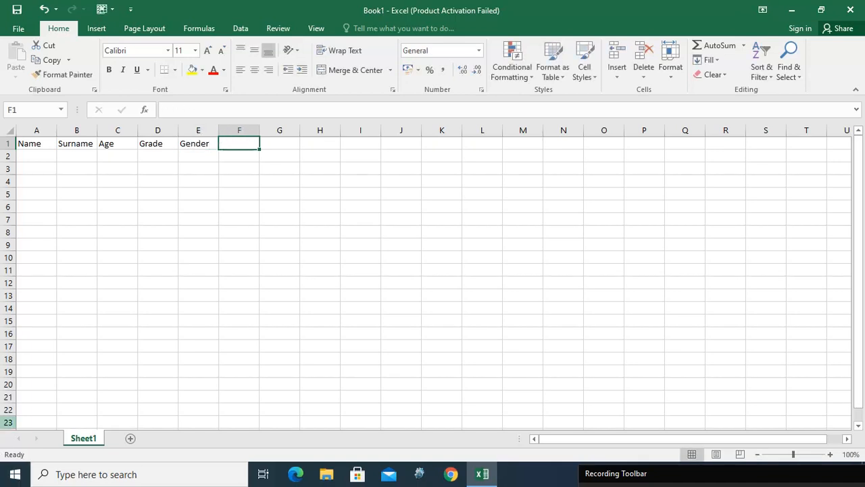
# Highlight column A, then enter the first two people's first names in cells A3 and A4, leaving row 2 empty
pyautogui.click(29, 133)
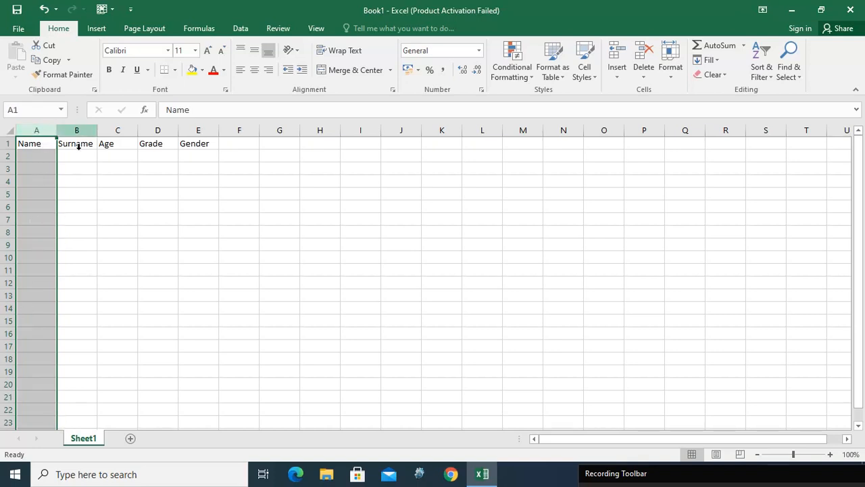
pyautogui.click(42, 160)
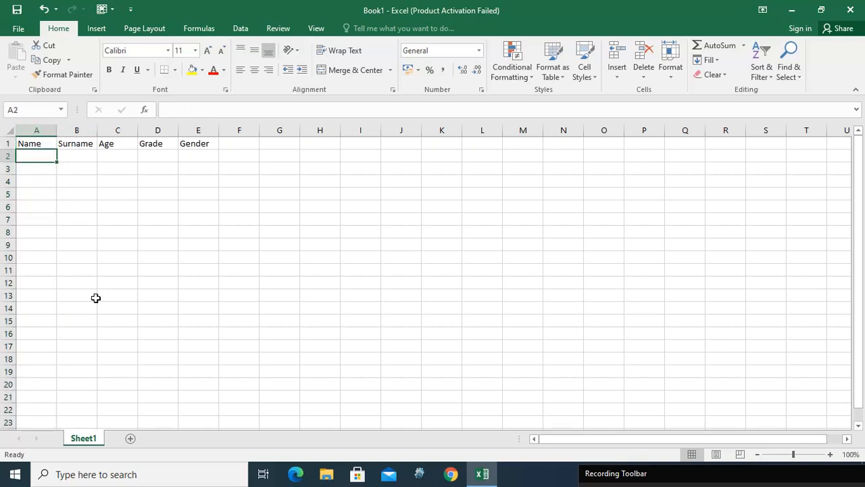
pyautogui.press('Down')
pyautogui.write('T')
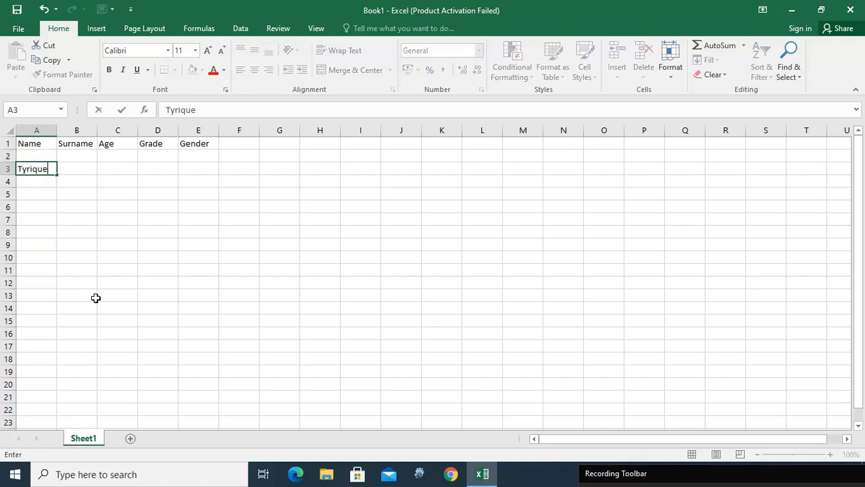
pyautogui.press('Return')
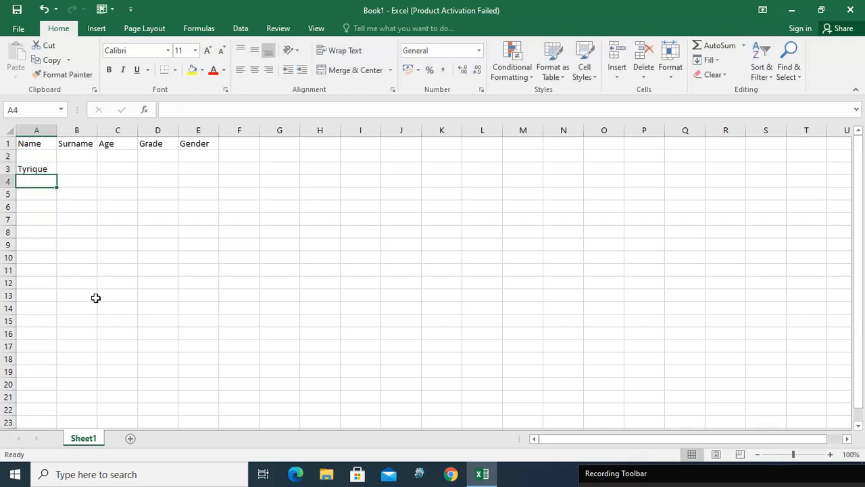
pyautogui.write('Rebecca')
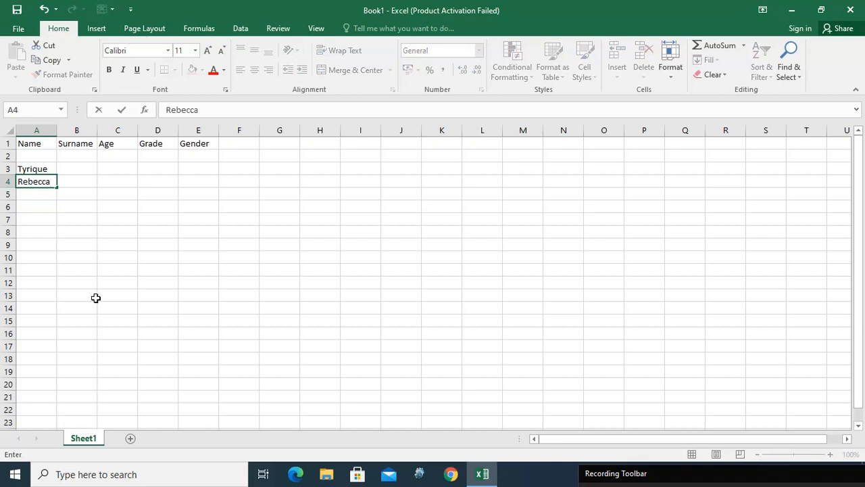
pyautogui.press('Return')
# Enter the third person's first name in cell A5, correcting the surplus letters at its end
pyautogui.write('Chlo')
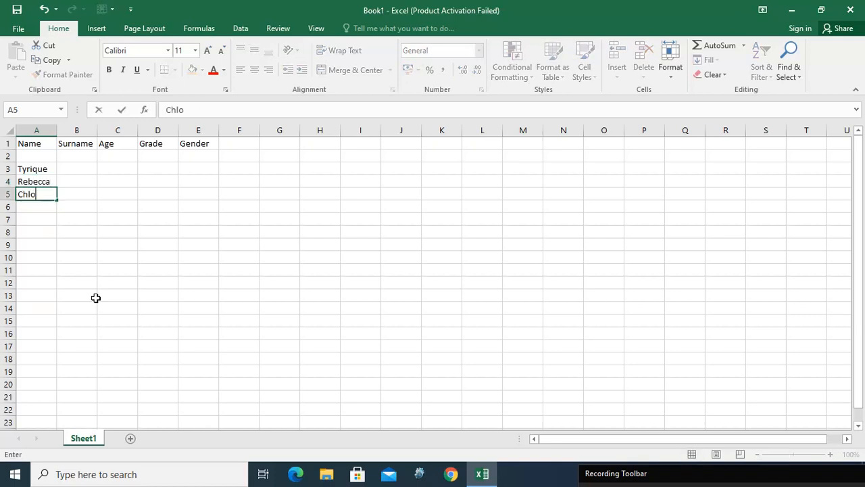
pyautogui.write('eeeeee')
pyautogui.press('BackSpace')
pyautogui.press('BackSpace')
pyautogui.press('BackSpace')
pyautogui.press('BackSpace')
pyautogui.press('Return')
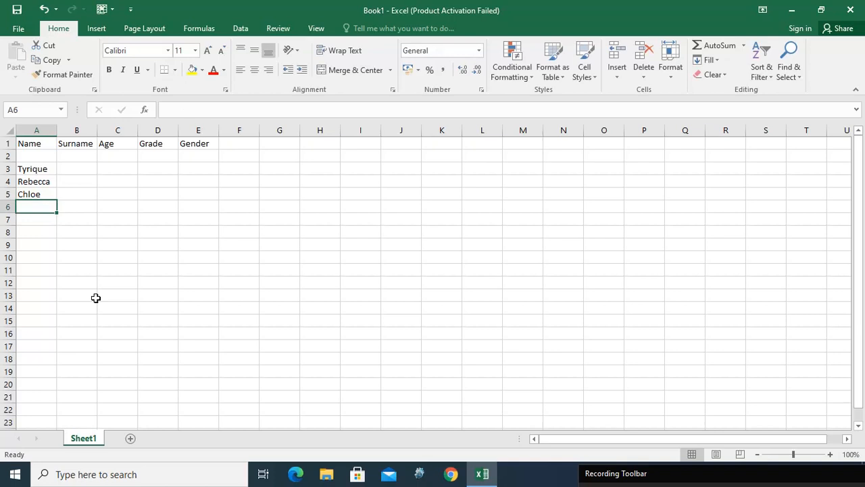
# Enter the remaining three people's first names in cells A6, A7 and A8
pyautogui.write('Farzaana')
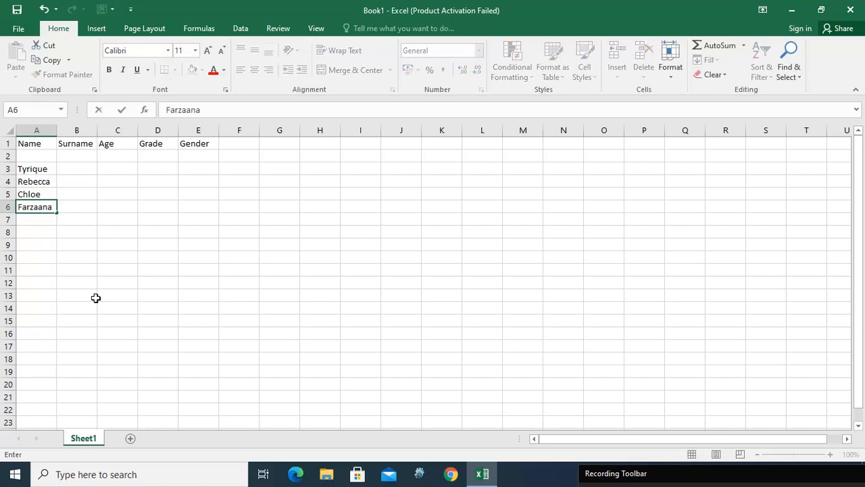
pyautogui.press('Return')
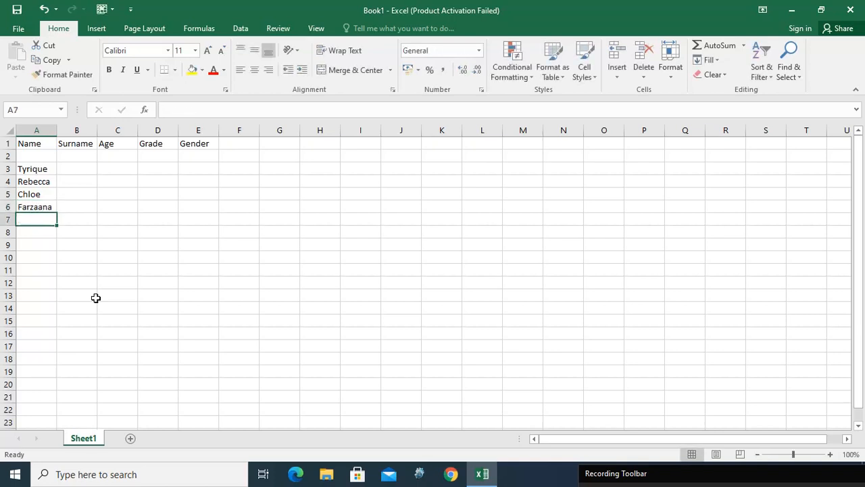
pyautogui.write('Kieyara')
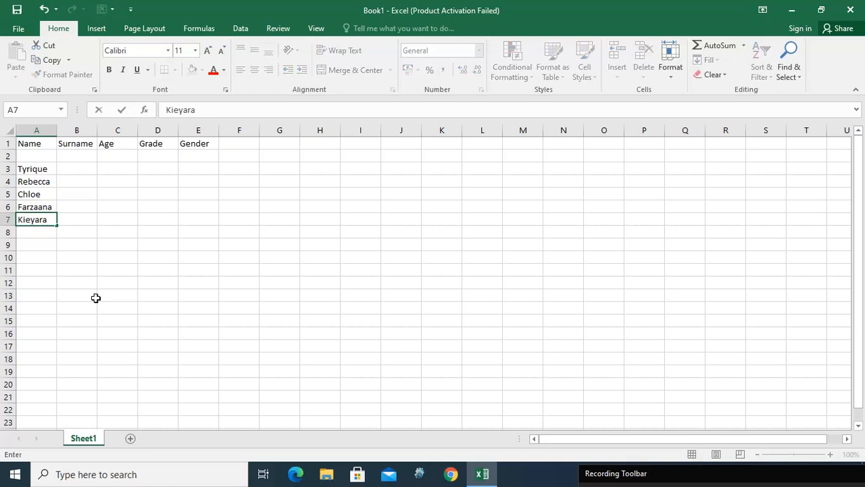
pyautogui.press('Return')
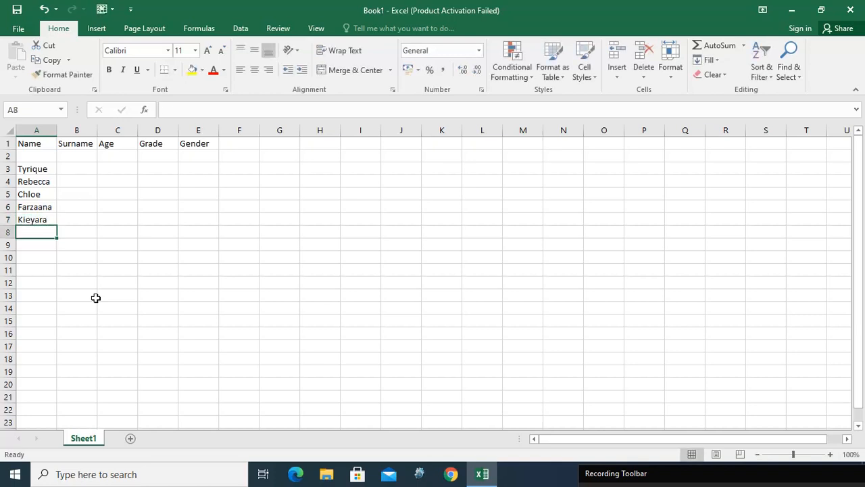
pyautogui.write('Anast')
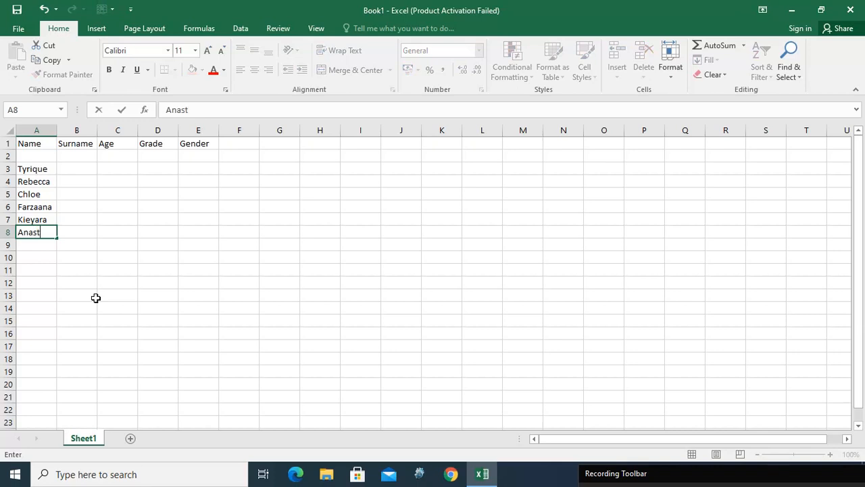
pyautogui.write('acia')
pyautogui.click(74, 167)
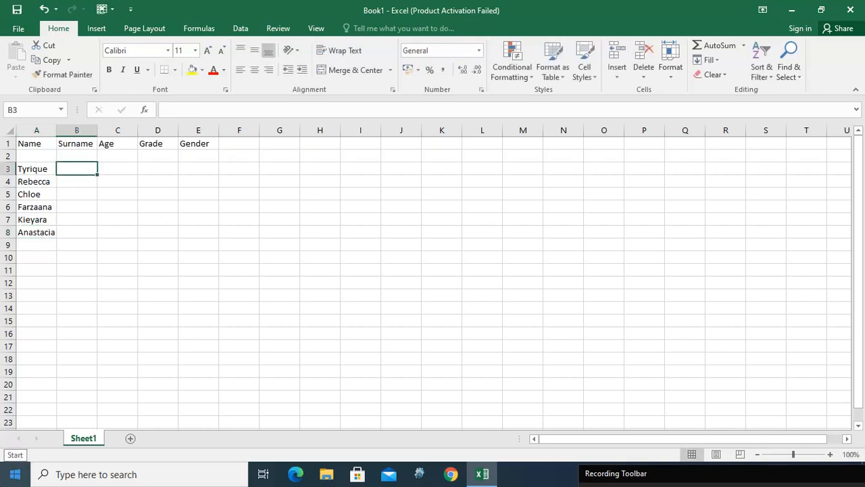
# Highlight column A and select cells A3, A4 and A5 to review the entries under the Name heading
pyautogui.click(38, 130)
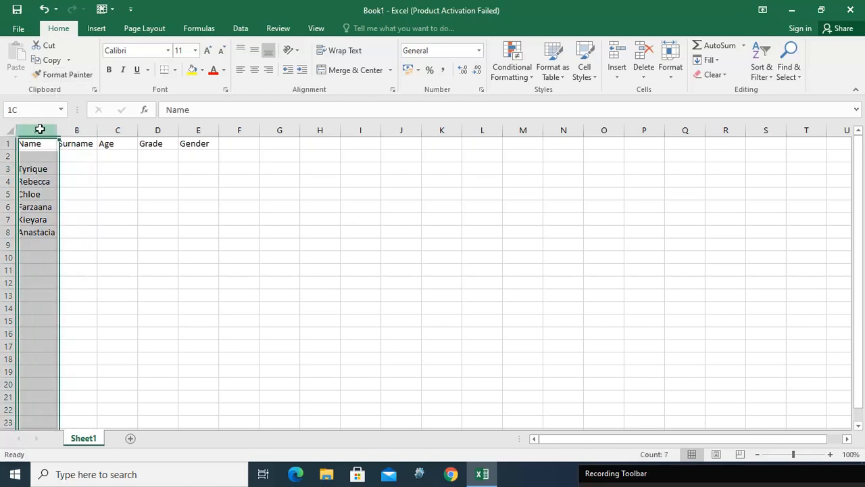
pyautogui.click(39, 171)
pyautogui.click(41, 183)
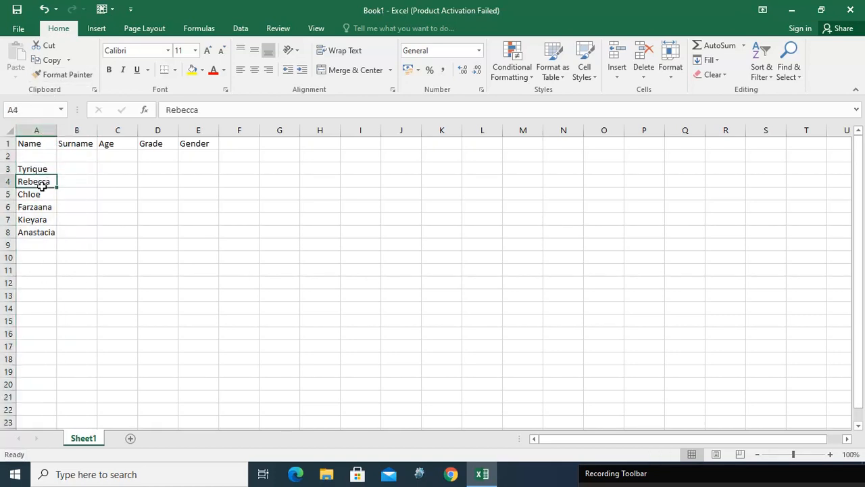
pyautogui.click(41, 195)
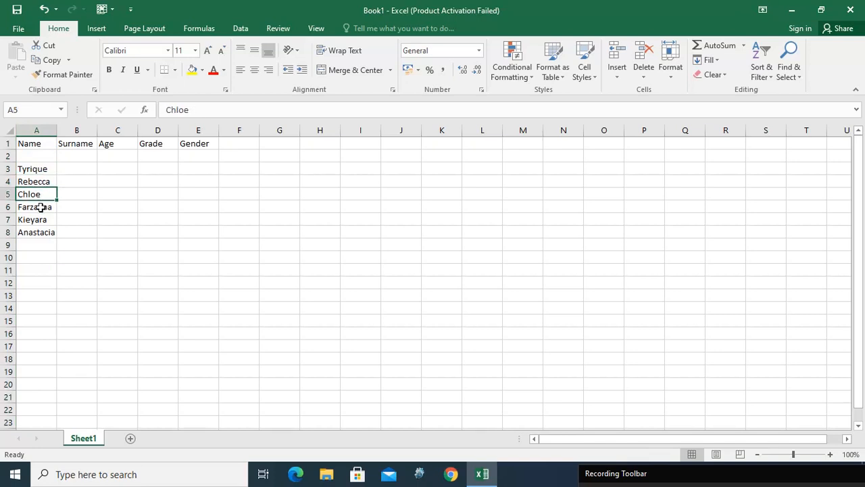
pyautogui.click(46, 129)
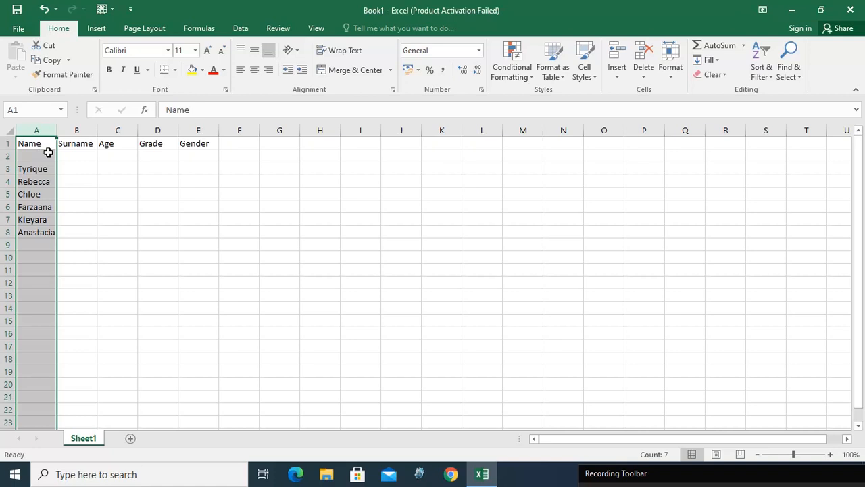
# Enter the surnames of the first three people in cells B3, B4 and B5
pyautogui.click(86, 168)
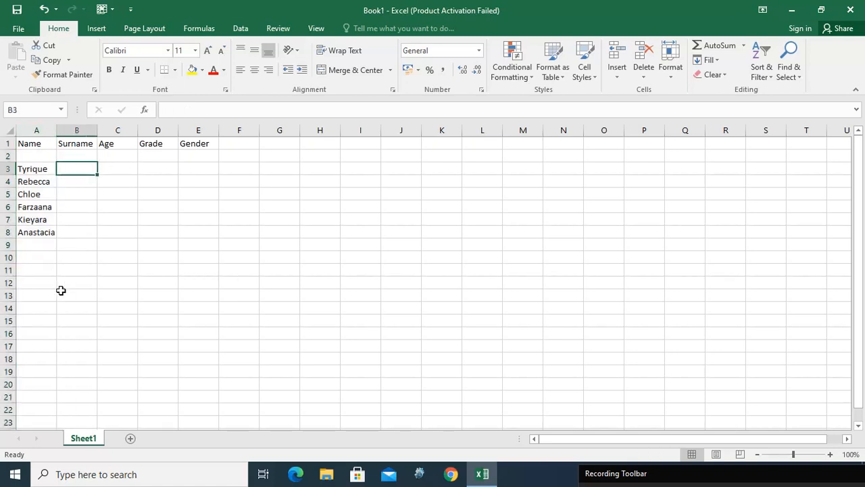
pyautogui.write('Govender')
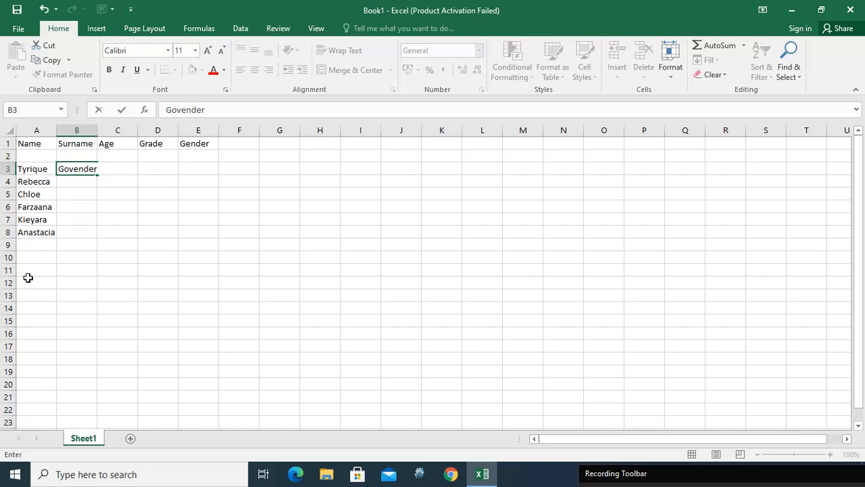
pyautogui.press('Return')
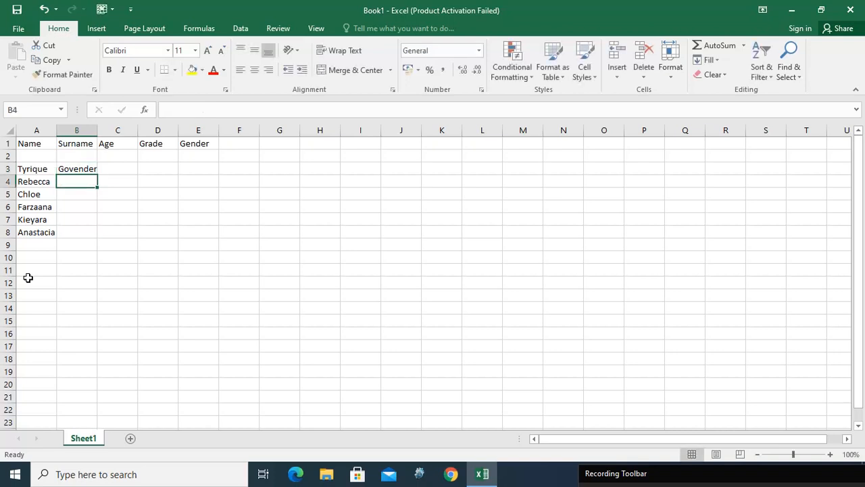
pyautogui.write('Kruger')
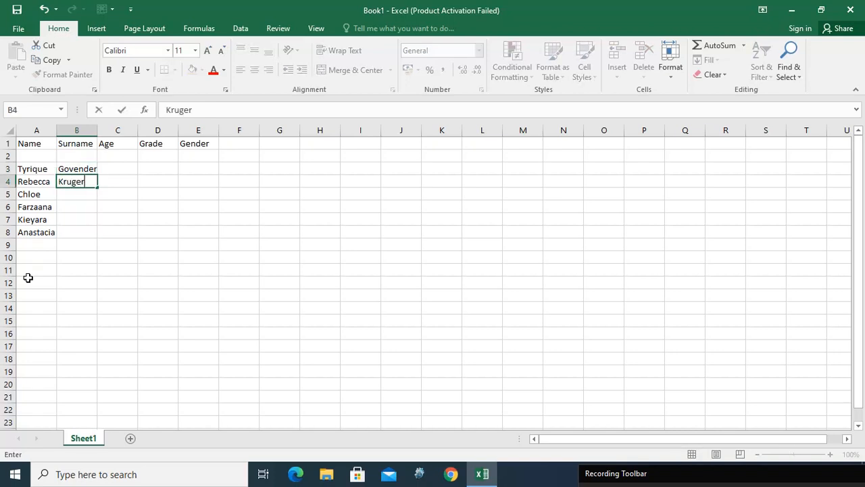
pyautogui.press('Return')
pyautogui.write('Whi')
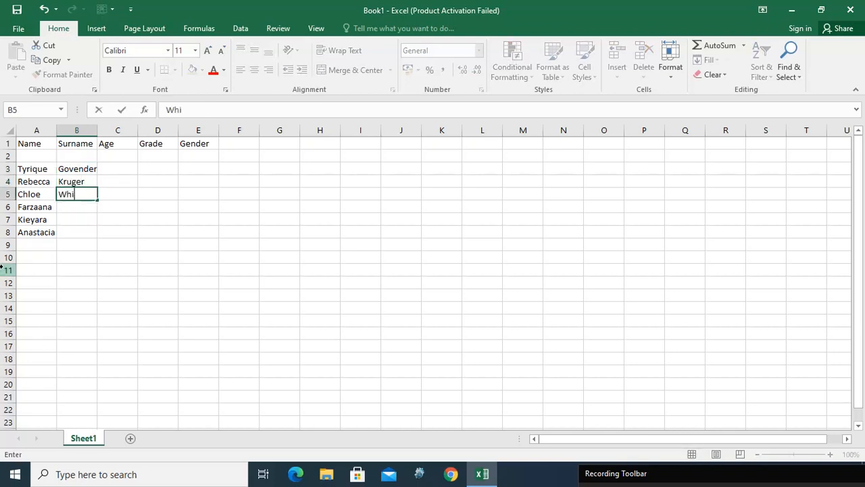
pyautogui.write('teha')
pyautogui.write('ead')
pyautogui.press('Return')
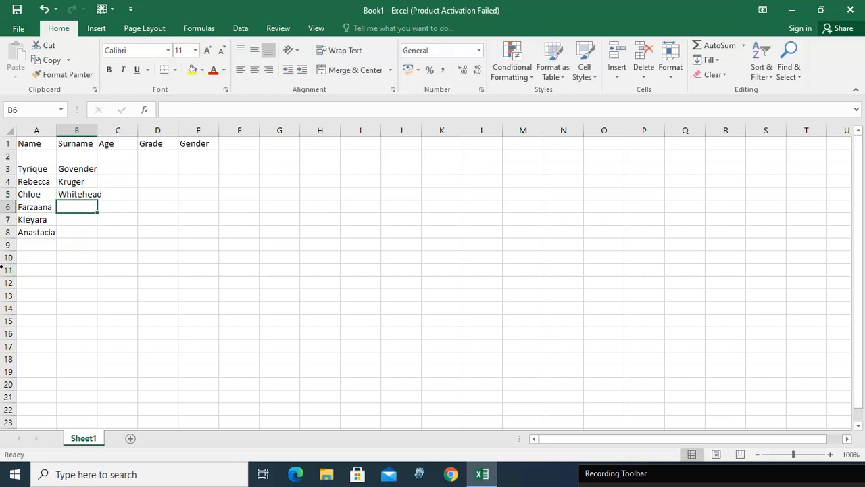
# Enter the surnames of the last three people in cells B6, B7 and B8
pyautogui.write('Faakir')
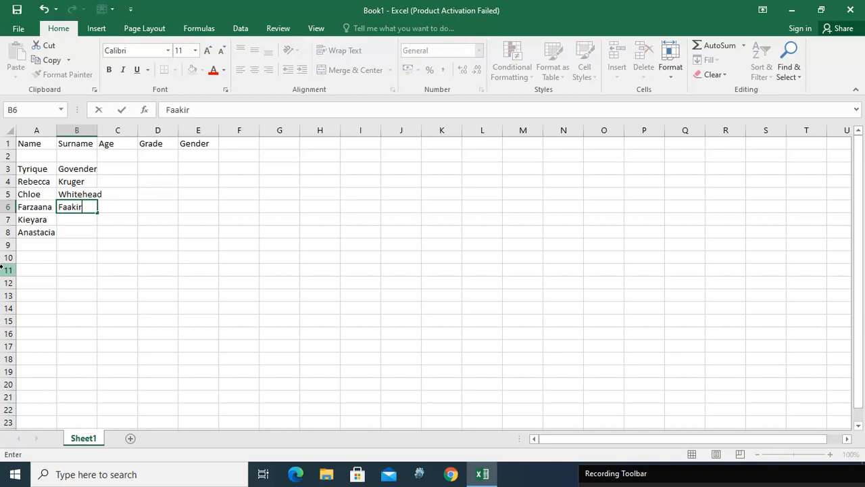
pyautogui.press('Return')
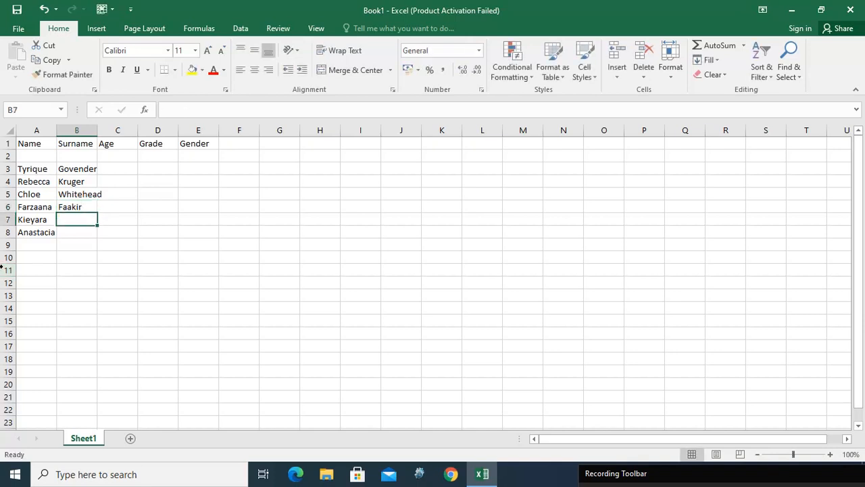
pyautogui.write('James')
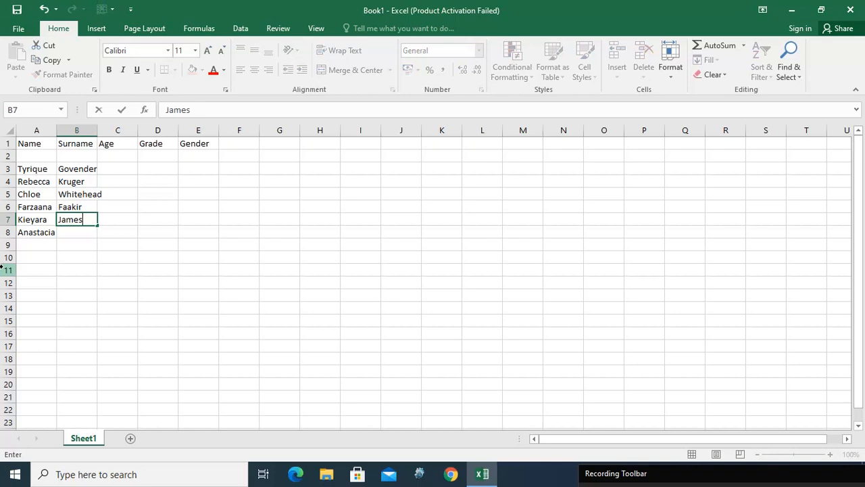
pyautogui.press('Return')
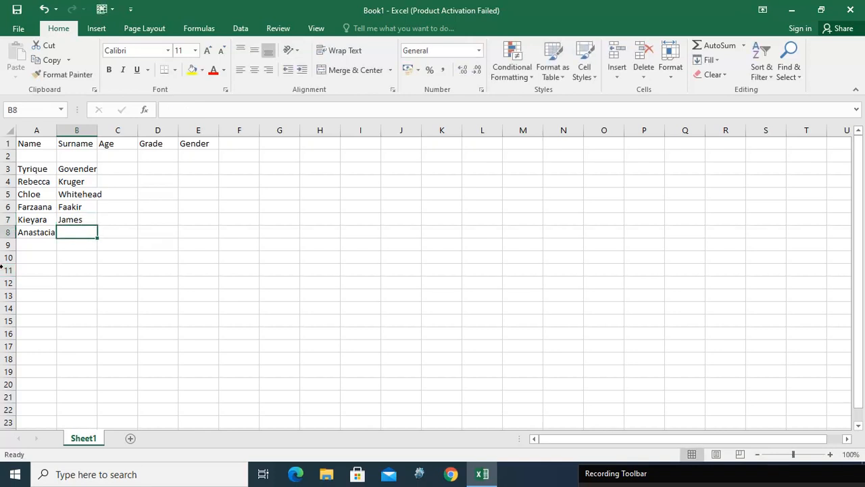
pyautogui.write('Meyer')
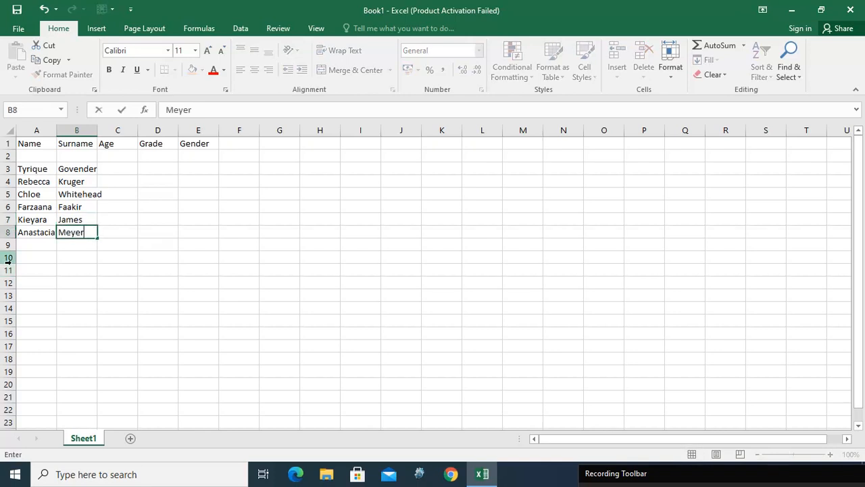
# Highlight columns A and B alternately to compare the entries under the Name and Surname headings
pyautogui.click(108, 166)
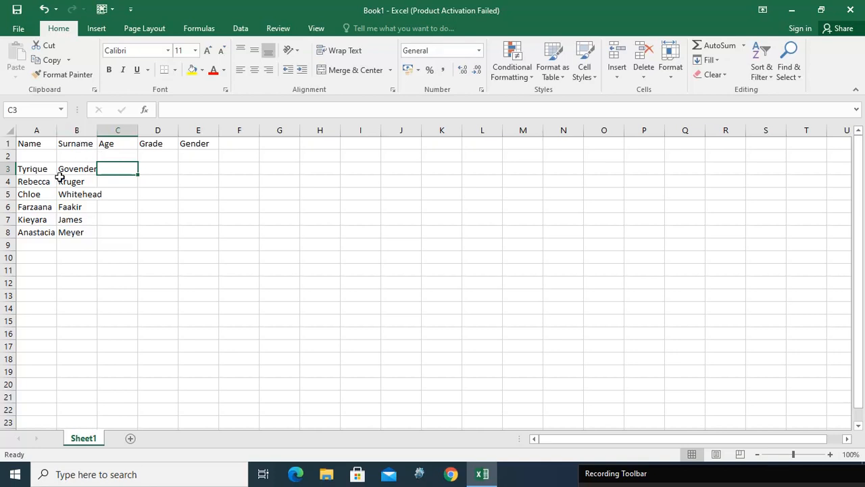
pyautogui.click(36, 129)
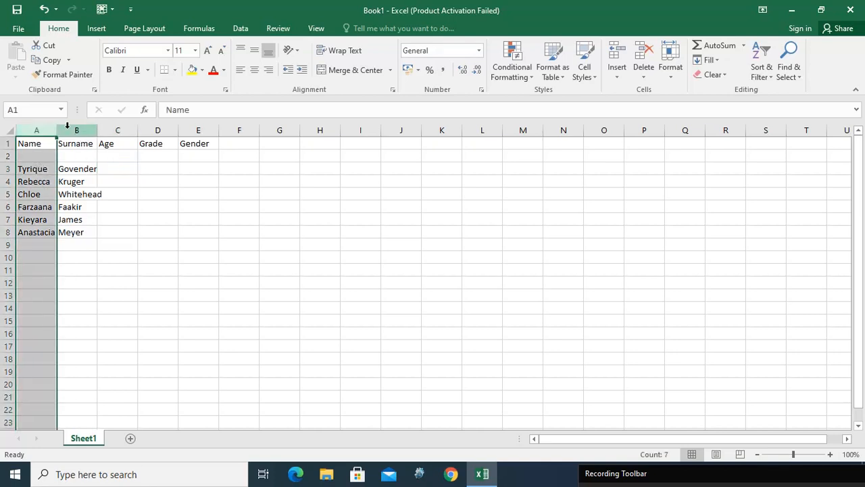
pyautogui.click(66, 129)
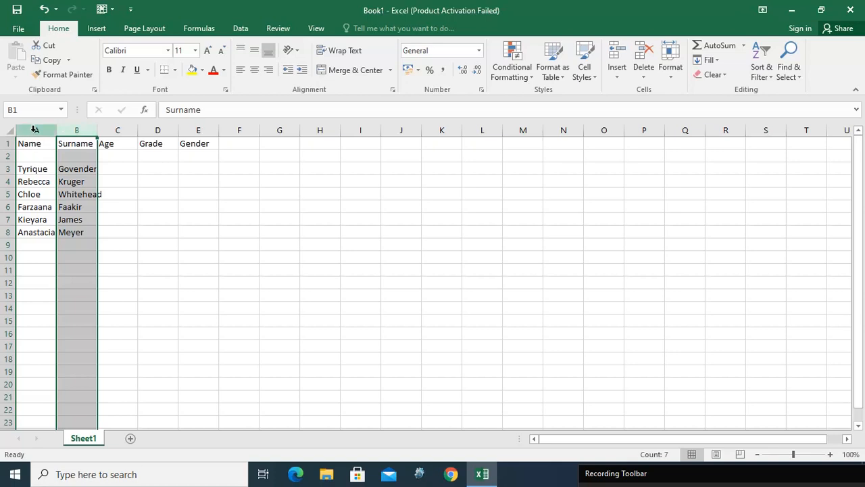
pyautogui.click(34, 130)
pyautogui.click(74, 128)
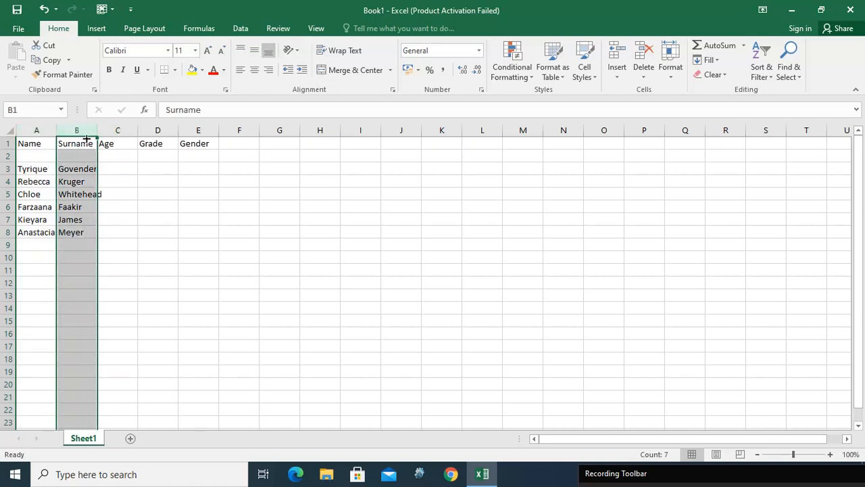
pyautogui.click(45, 131)
pyautogui.click(84, 131)
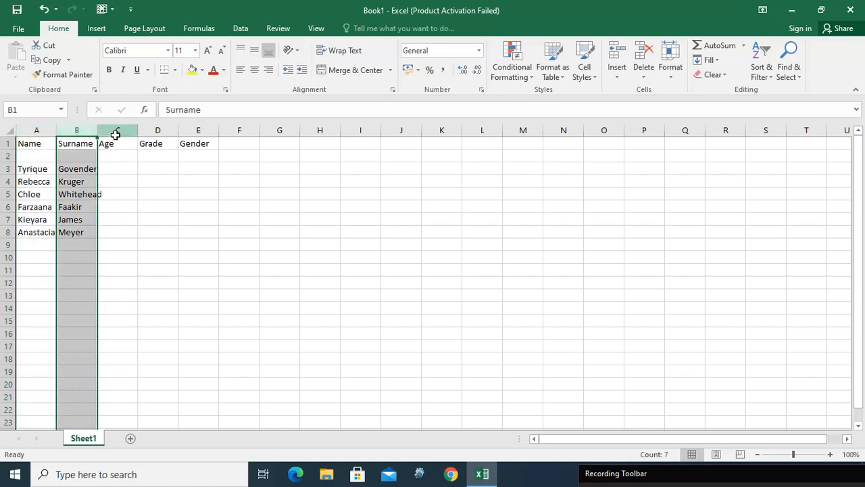
# Enter the first three people's ages under the Age heading: 16 in C3, 17 in C4 and 16 in C5
pyautogui.click(116, 169)
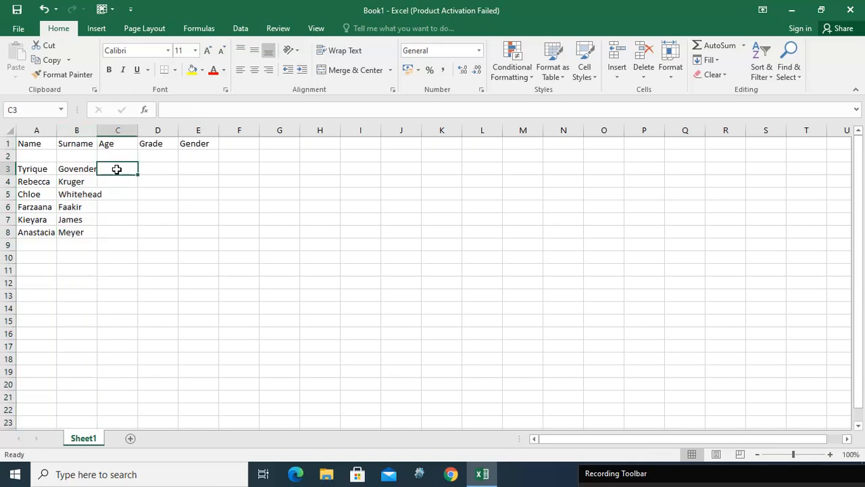
pyautogui.write('16')
pyautogui.press('Return')
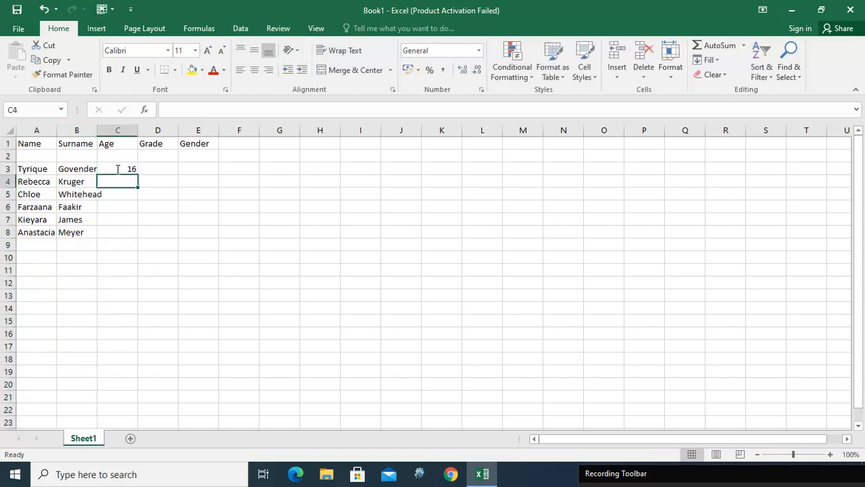
pyautogui.write('17')
pyautogui.press('Return')
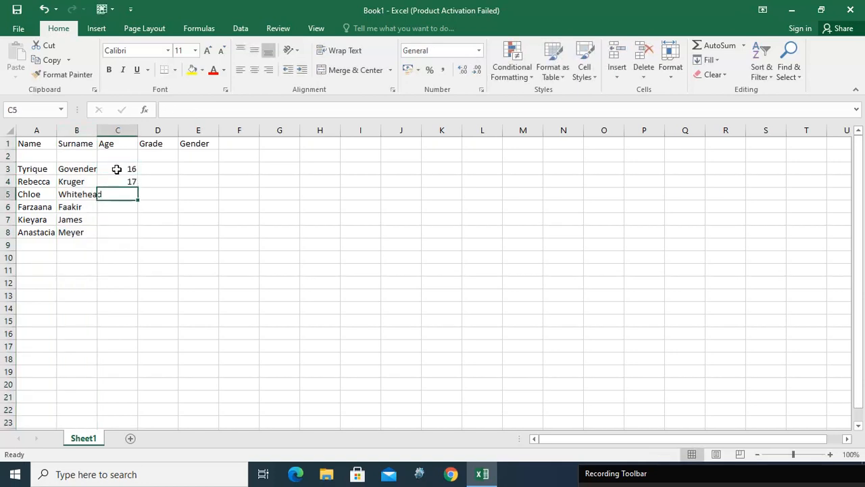
pyautogui.write('16')
pyautogui.press('Return')
# Enter the last three people's ages: 15 in C6, 13 in C7 and 12 in C8
pyautogui.write('1')
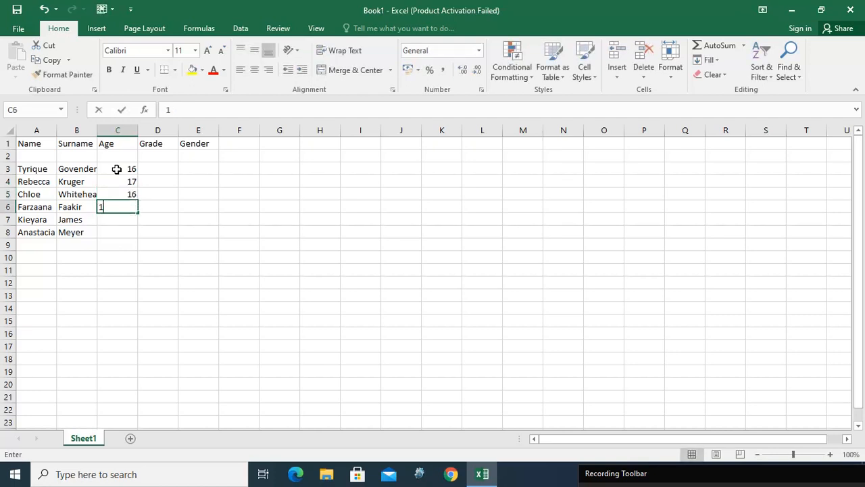
pyautogui.write('5')
pyautogui.press('Return')
pyautogui.write('1')
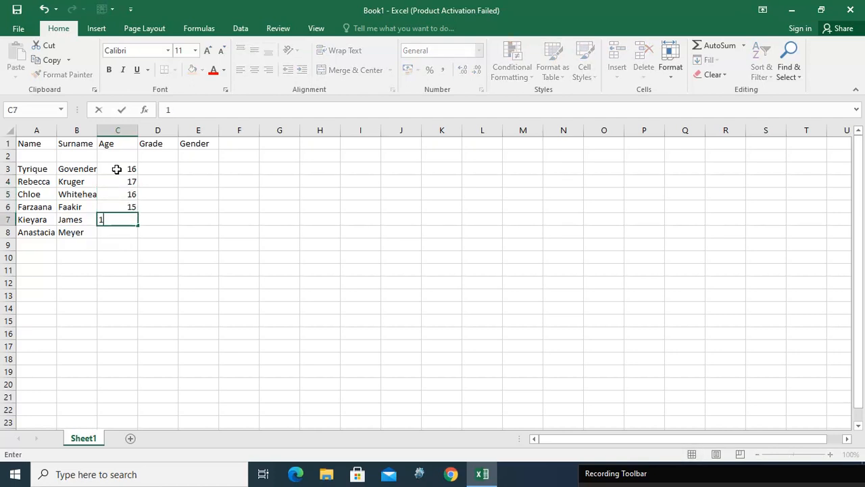
pyautogui.write('3')
pyautogui.press('Return')
pyautogui.write('12')
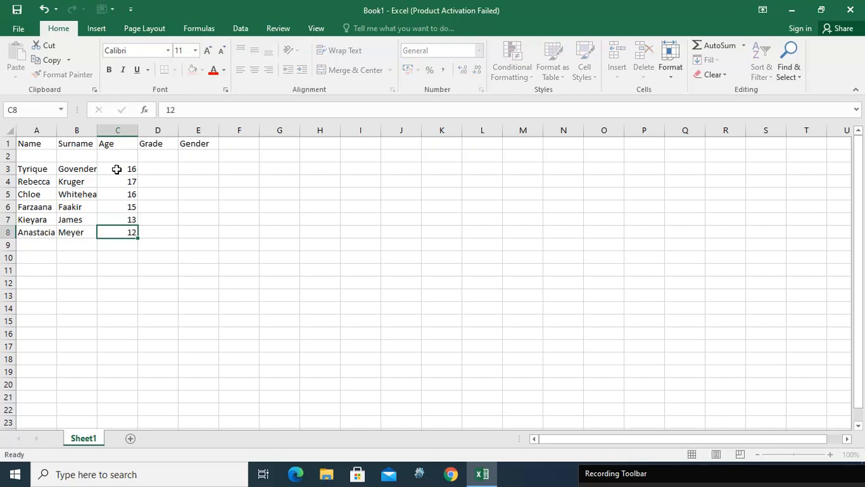
pyautogui.press('Return')
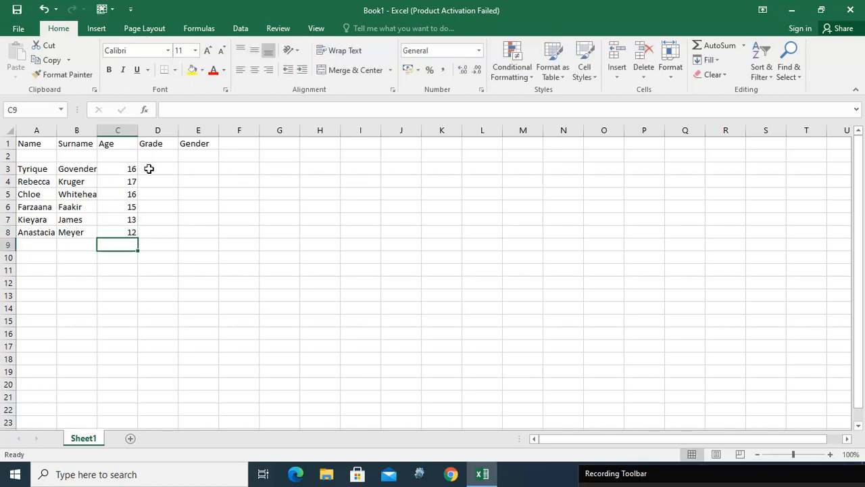
# Enter the last three people's grades from the last row upward: 5 in D8, 6 in D7 and 7 in D6
pyautogui.click(150, 165)
pyautogui.click(162, 234)
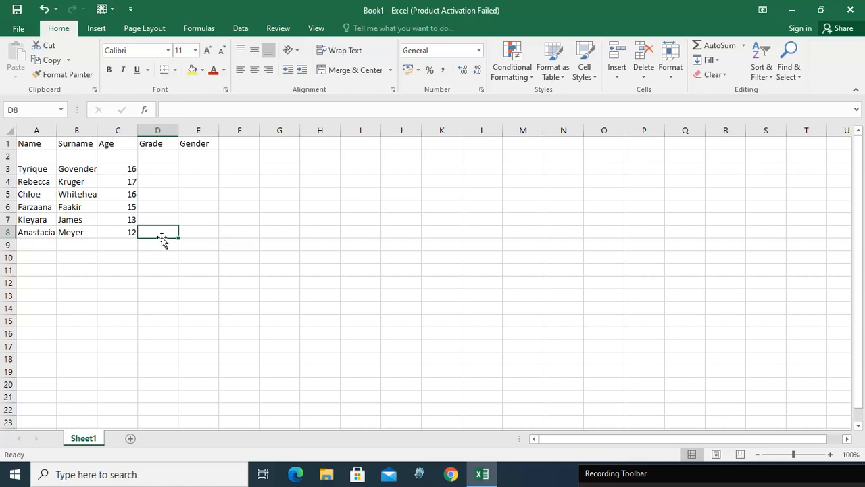
pyautogui.write('5')
pyautogui.click(156, 218)
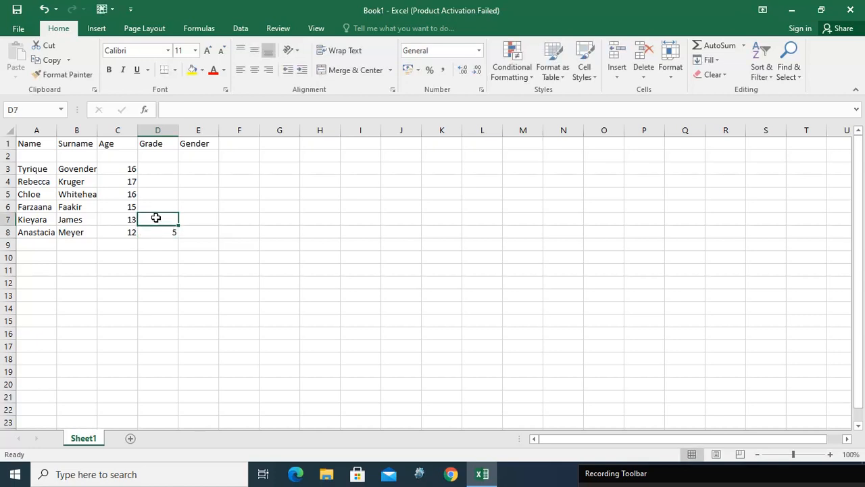
pyautogui.write('6')
pyautogui.click(156, 206)
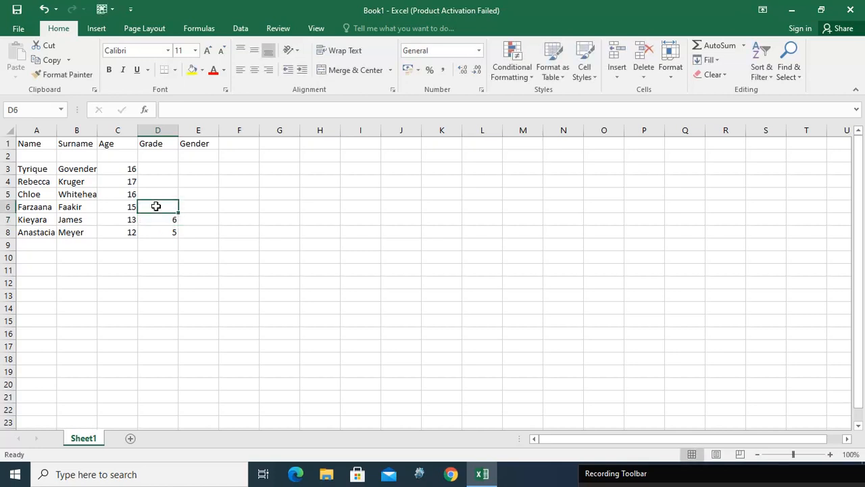
pyautogui.write('7')
# Enter the remaining grades upward in the Grade column: 10 in D5, 11 in D4 and 10 in D3
pyautogui.click(156, 193)
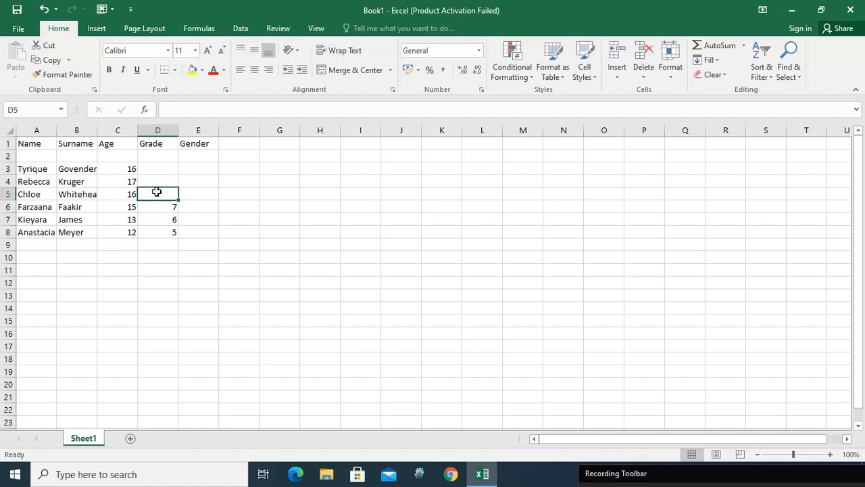
pyautogui.write('10')
pyautogui.click(155, 181)
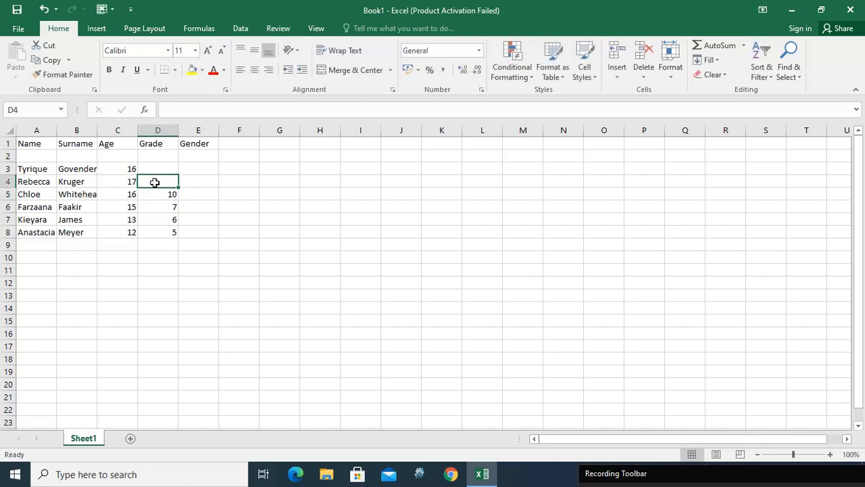
pyautogui.write('11')
pyautogui.click(154, 169)
pyautogui.write('1')
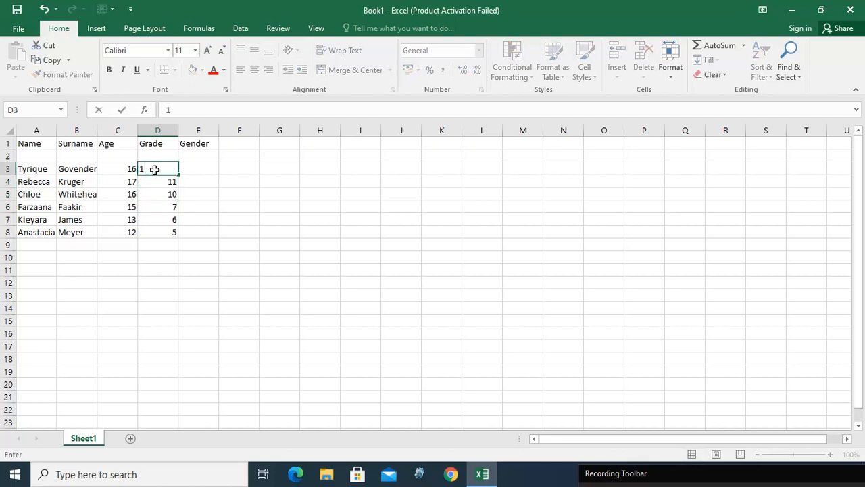
pyautogui.write('0')
pyautogui.click(192, 169)
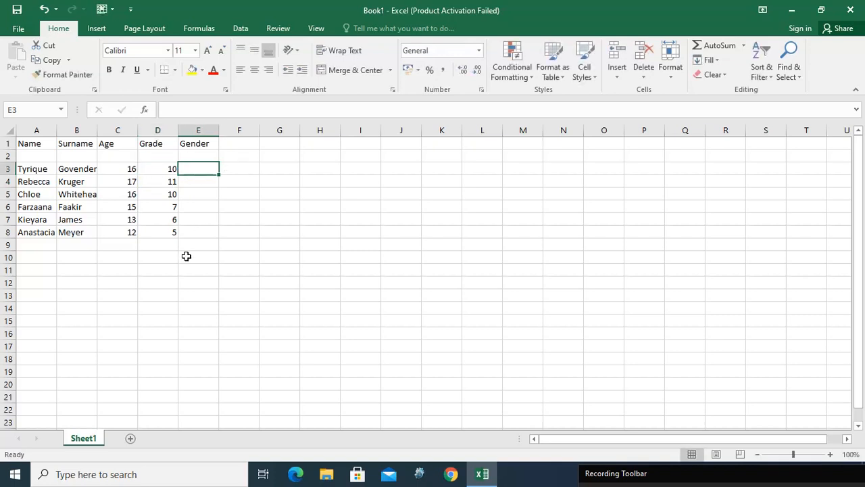
# Review the first person's entries across row 3 and enter M as the gender in cell E3
pyautogui.click(37, 159)
pyautogui.click(86, 169)
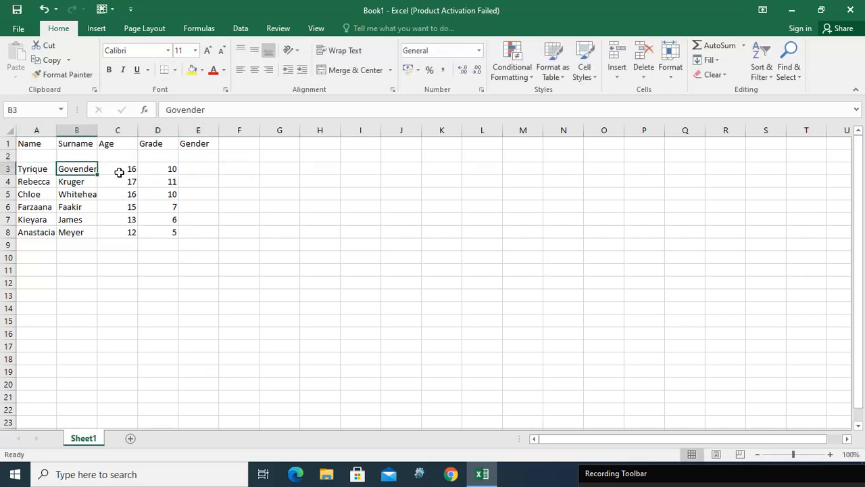
pyautogui.click(120, 172)
pyautogui.click(169, 170)
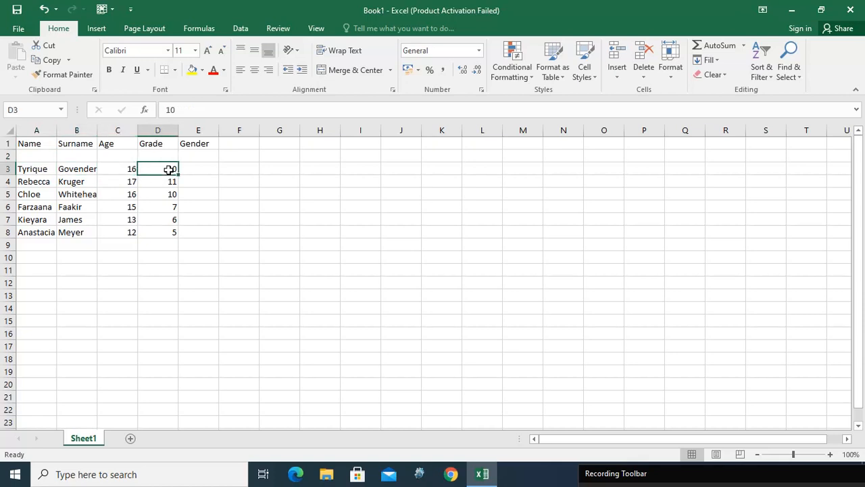
pyautogui.click(190, 170)
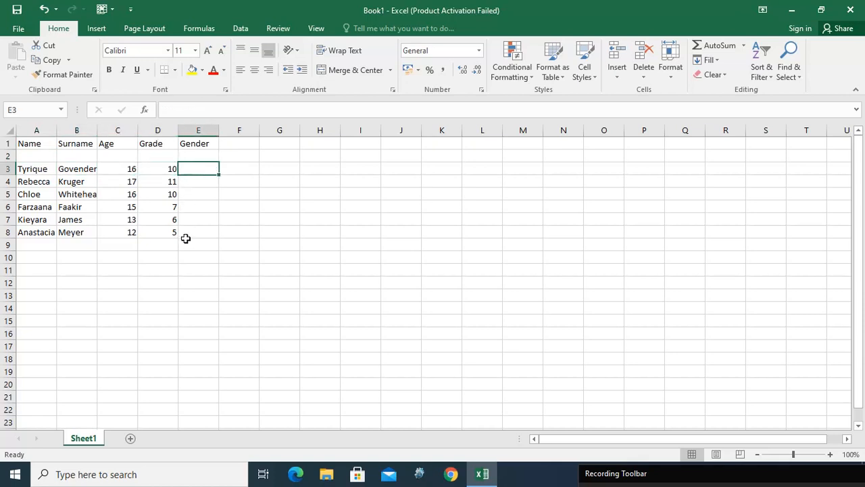
pyautogui.write('M')
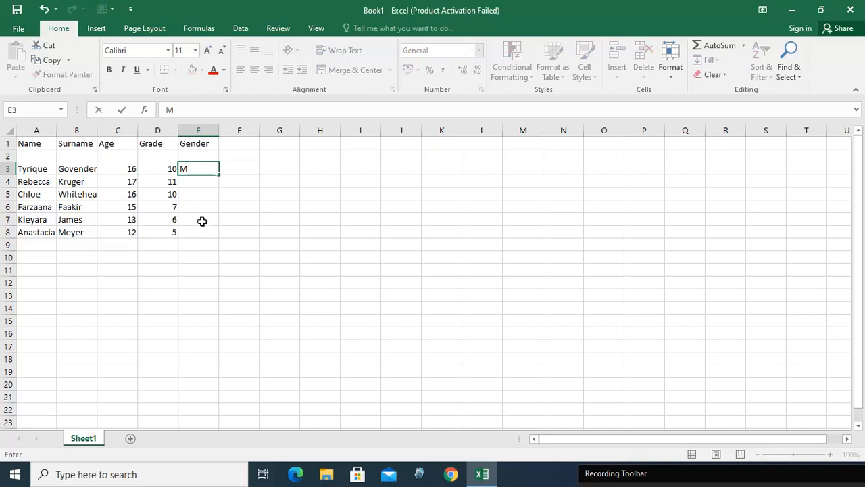
# Enter M in cell E4 and fill it down through E7
pyautogui.click(200, 184)
pyautogui.write('M')
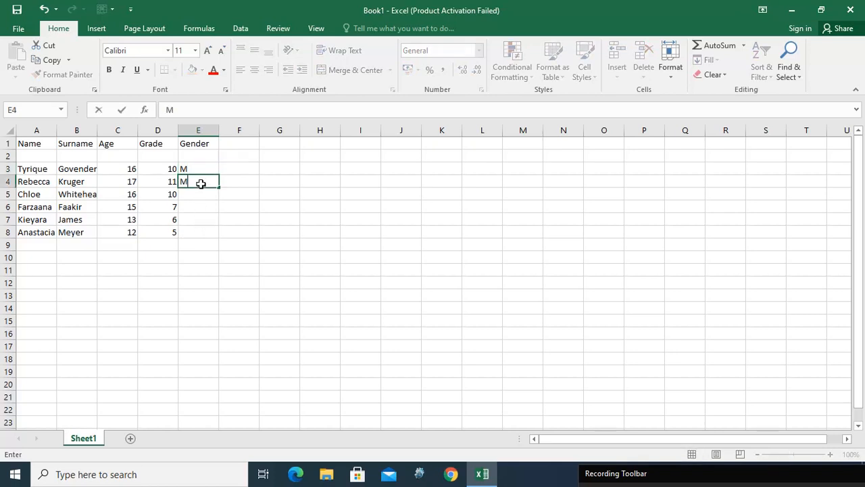
pyautogui.moveTo(222, 187); pyautogui.dragTo(220, 225)
# Set the gender in cell E4 to F and fill it down through E8
pyautogui.click(200, 182)
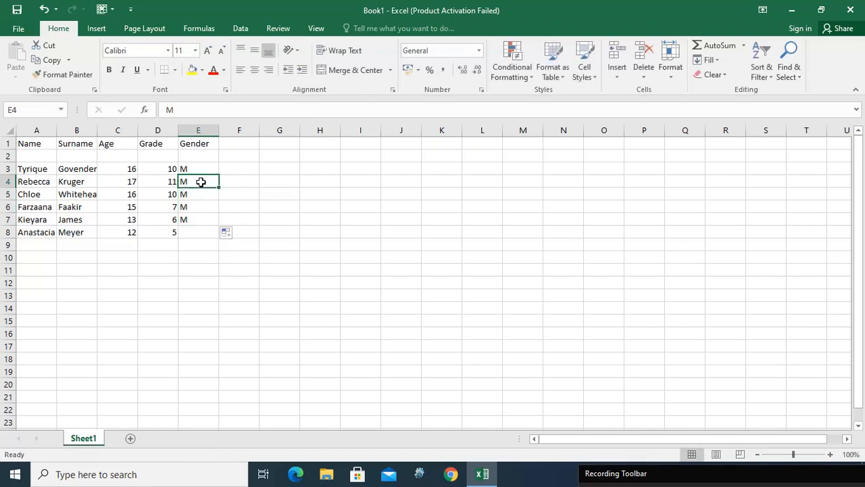
pyautogui.write('F')
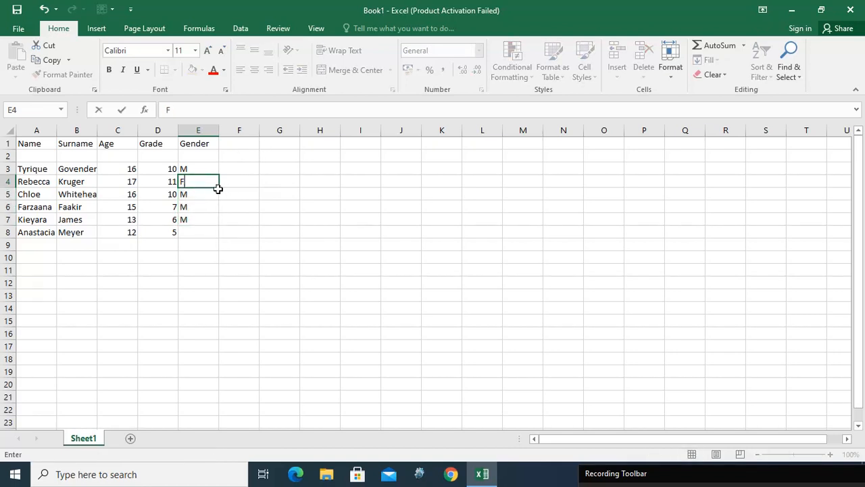
pyautogui.moveTo(217, 189); pyautogui.dragTo(206, 238)
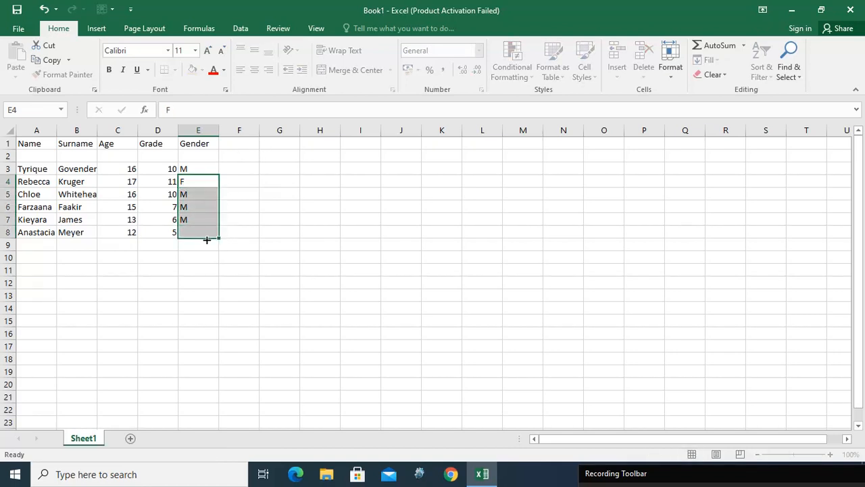
pyautogui.click(238, 203)
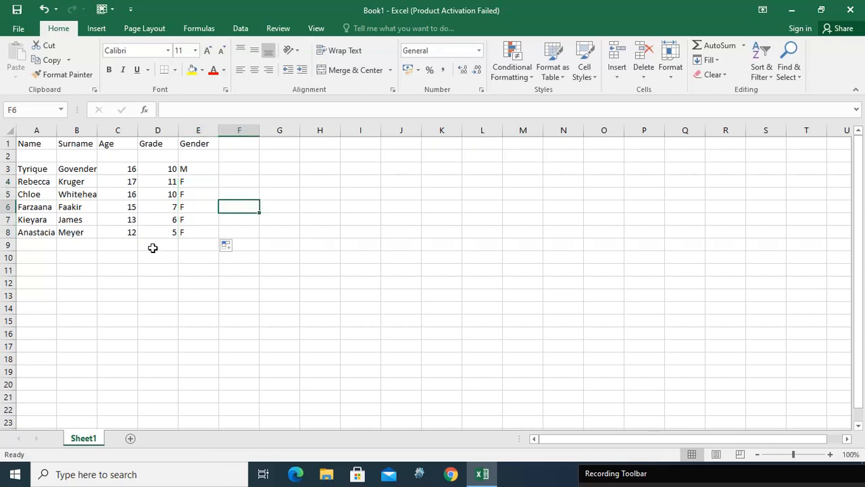
# Highlight columns A to E one after another to review the Name, Surname, Age, Grade and Gender data, ending on column A
pyautogui.click(27, 130)
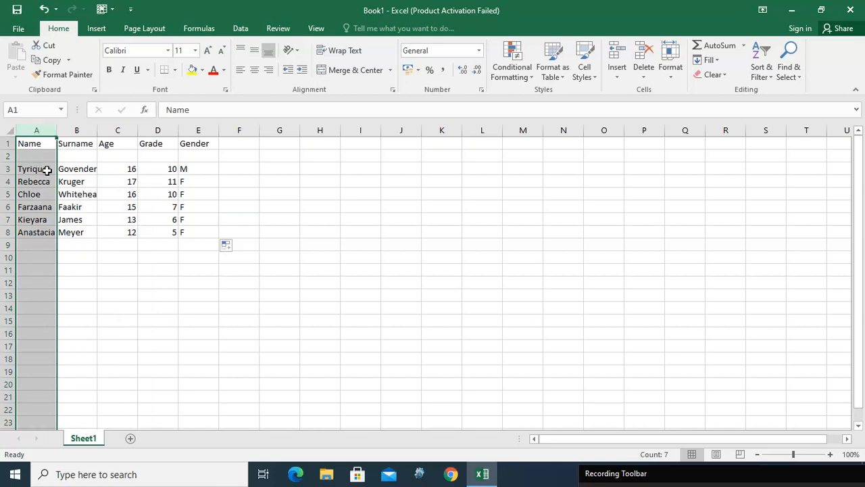
pyautogui.click(42, 145)
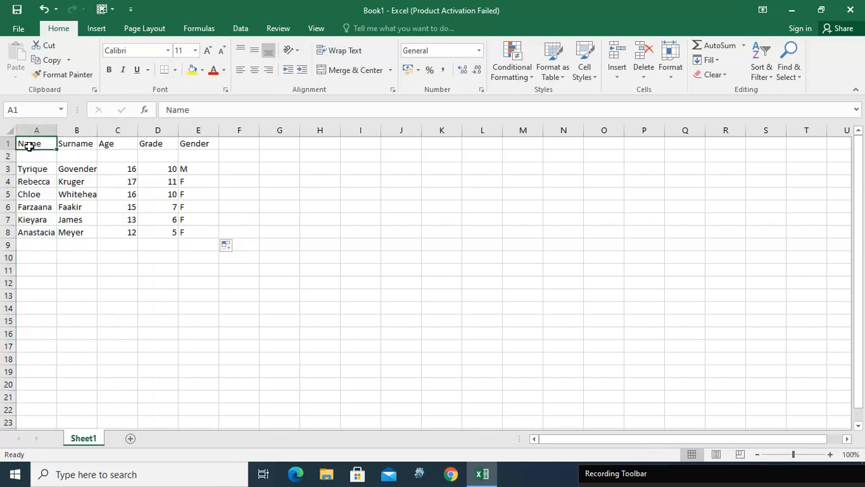
pyautogui.click(71, 130)
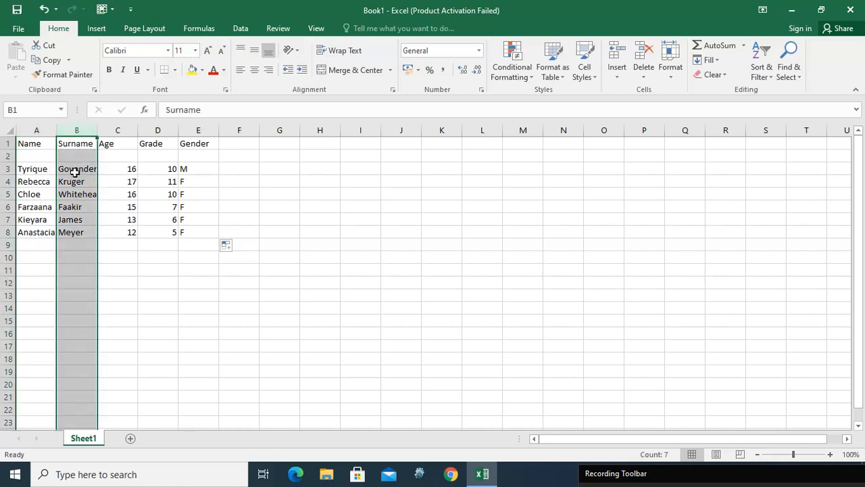
pyautogui.click(115, 130)
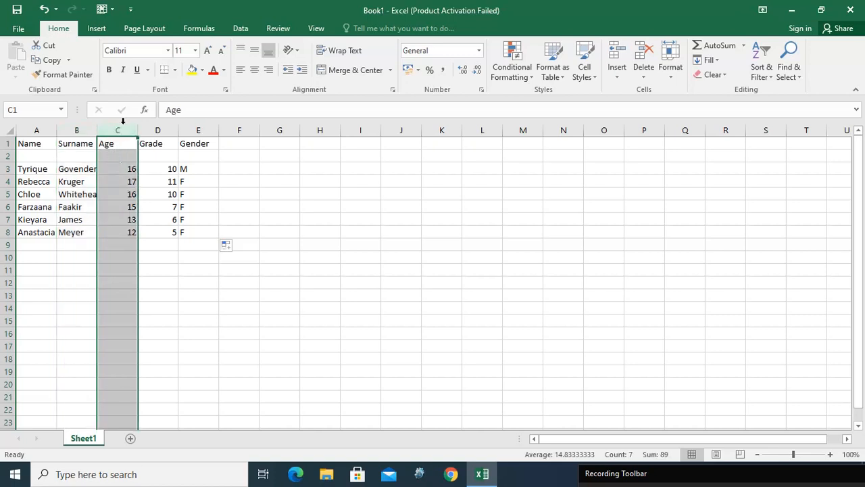
pyautogui.click(162, 130)
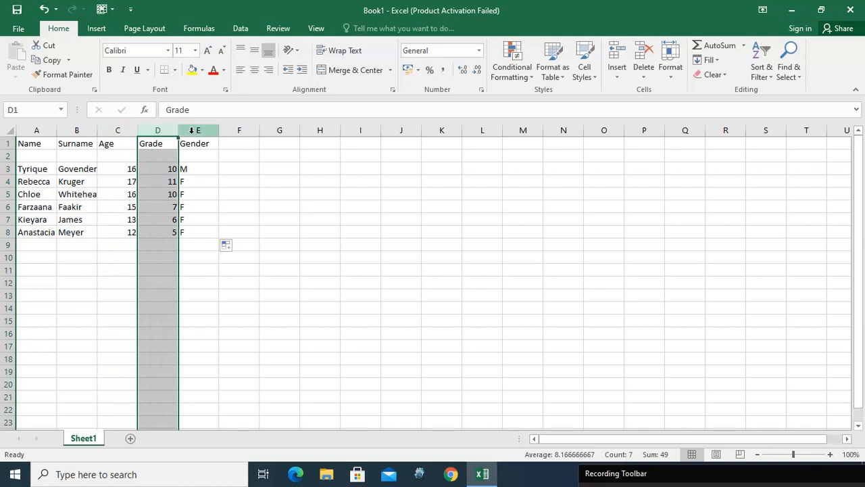
pyautogui.click(196, 129)
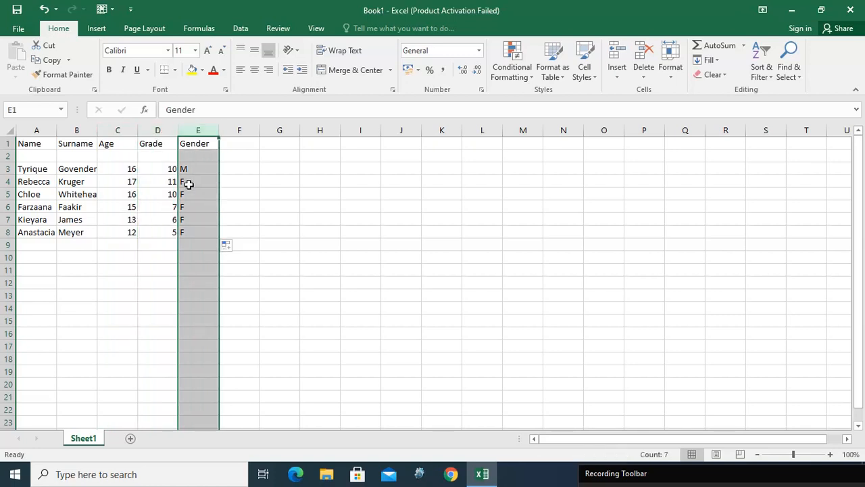
pyautogui.click(29, 129)
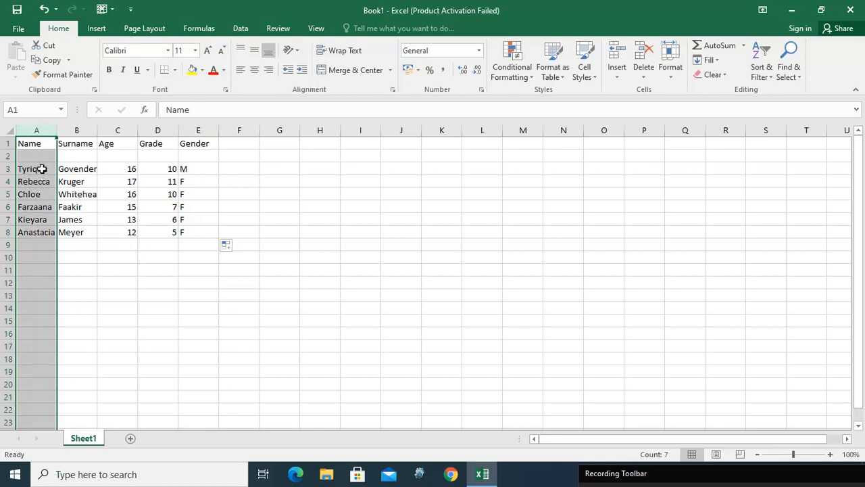
# Highlight columns A to E in turn to review which field each column holds, from Name through Gender
pyautogui.click(42, 169)
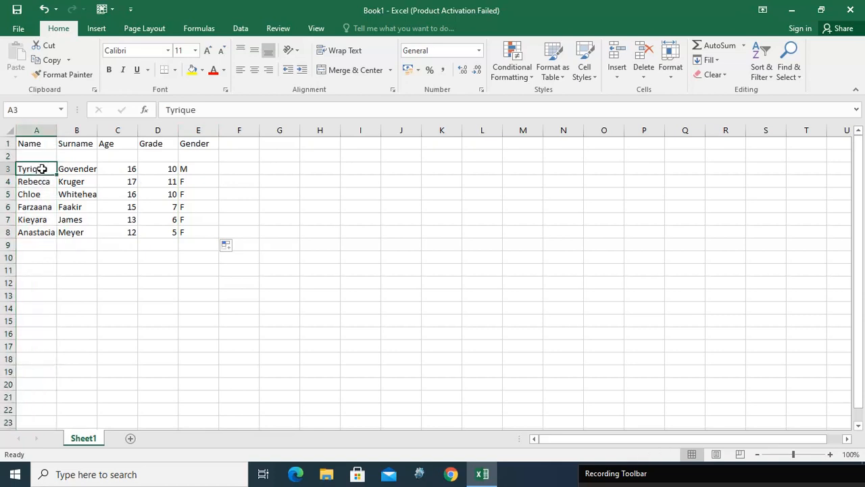
pyautogui.click(36, 128)
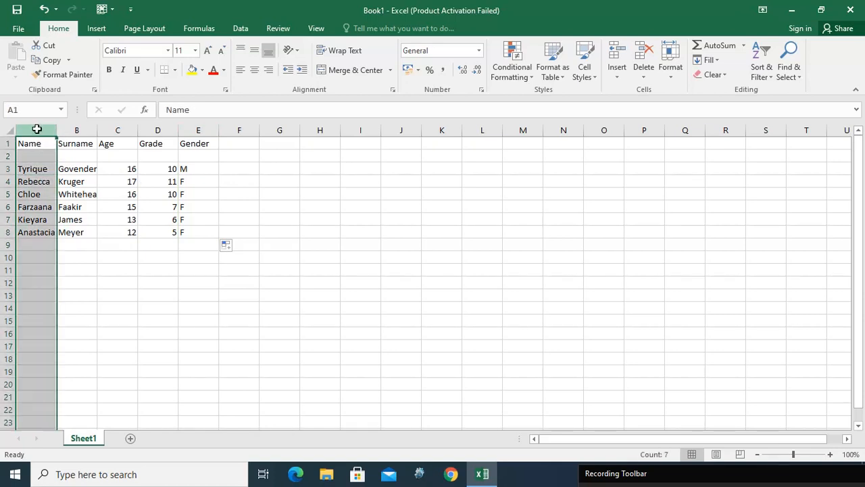
pyautogui.click(77, 129)
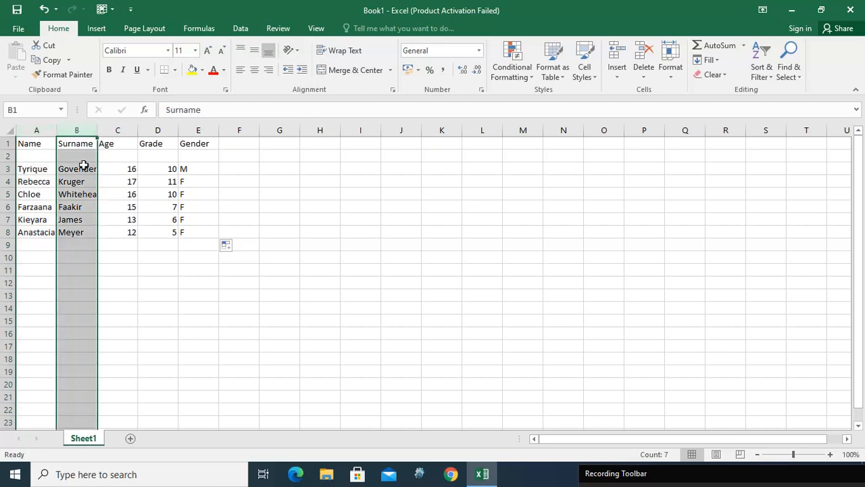
pyautogui.click(38, 129)
pyautogui.click(74, 130)
pyautogui.click(121, 131)
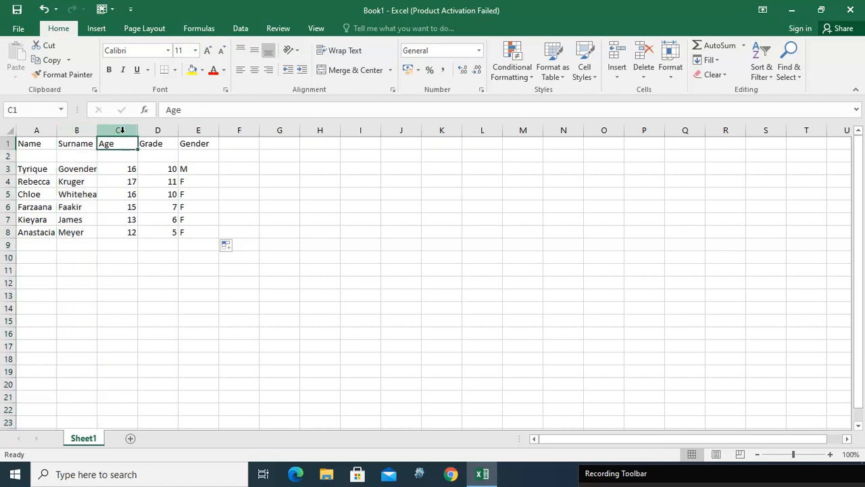
pyautogui.click(159, 131)
pyautogui.click(188, 131)
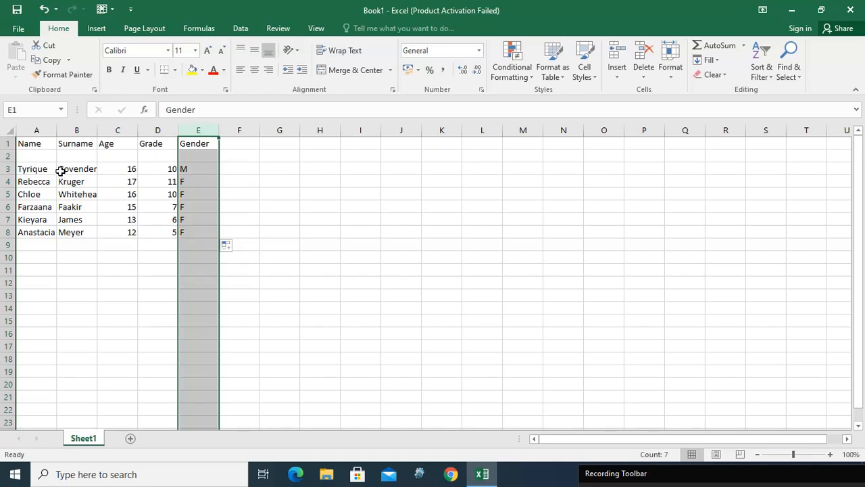
# Highlight row 3 and go through its Surname, Age, Grade and Gender cells to review the first person's record
pyautogui.click(4, 168)
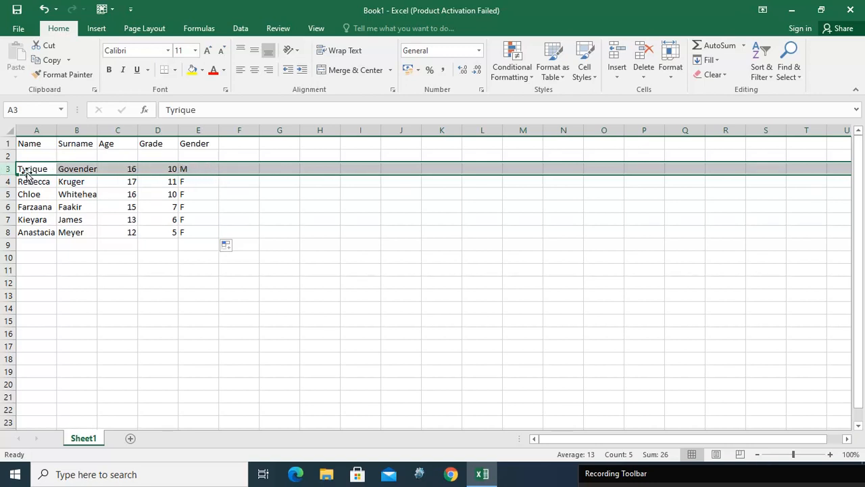
pyautogui.click(77, 170)
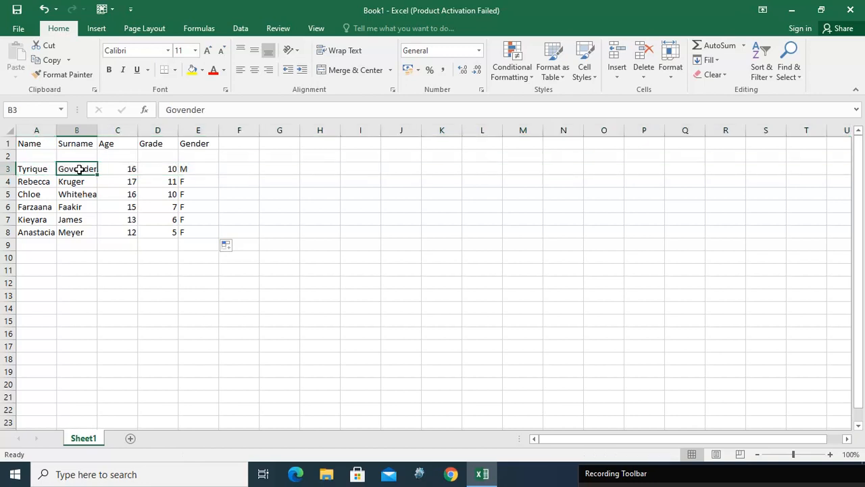
pyautogui.click(122, 170)
pyautogui.click(166, 170)
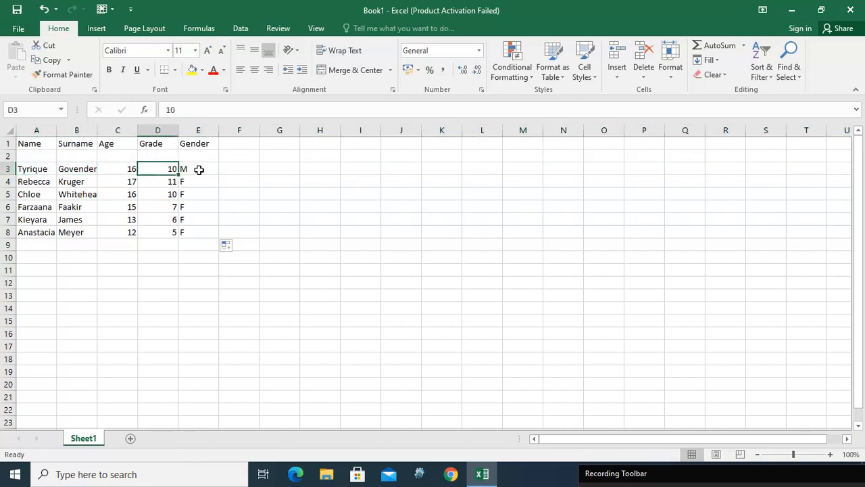
pyautogui.click(196, 170)
# Highlight rows 3 to 8 one after another to review each person's record, ending on row 8
pyautogui.click(10, 169)
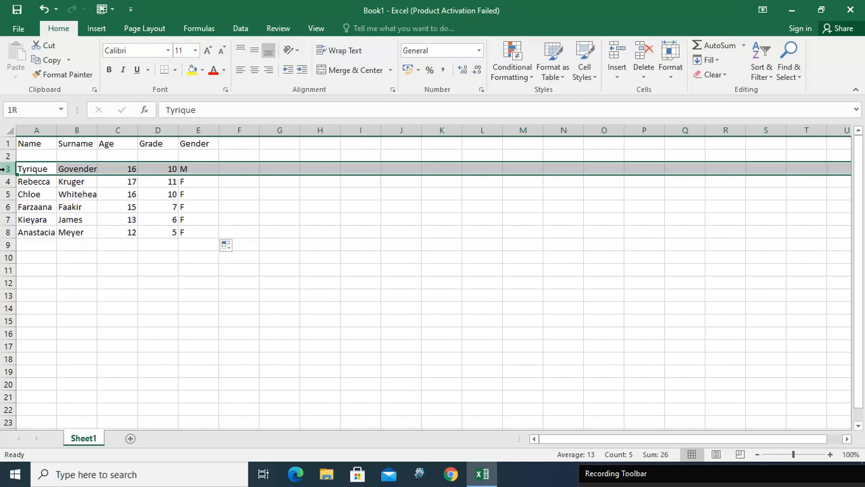
pyautogui.click(5, 181)
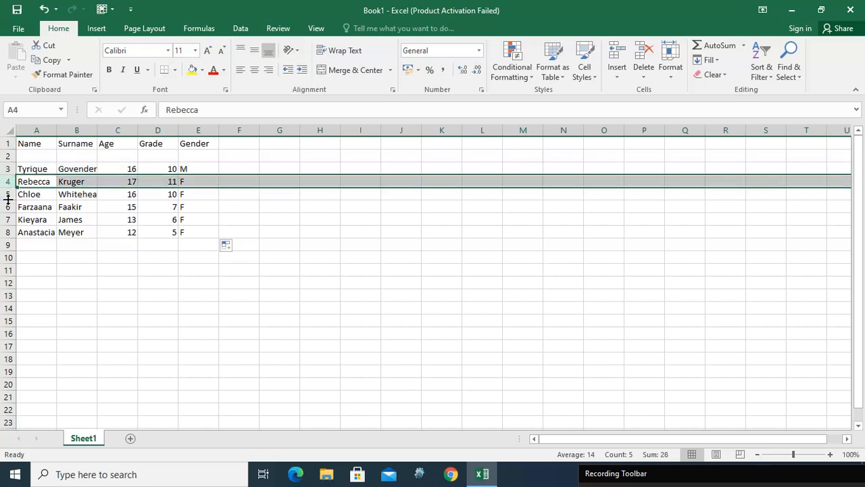
pyautogui.click(6, 194)
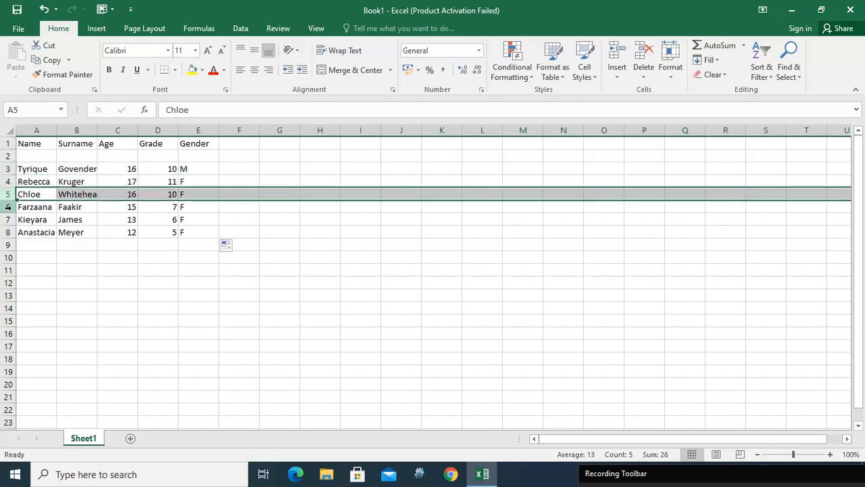
pyautogui.click(7, 207)
pyautogui.click(6, 219)
pyautogui.click(7, 232)
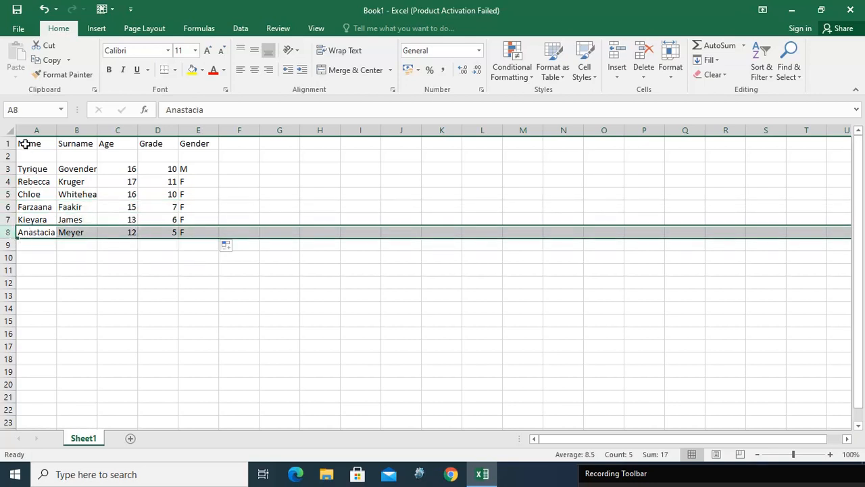
# Make the header labels in cells A1 to E1 bold
pyautogui.moveTo(24, 144); pyautogui.dragTo(187, 145)
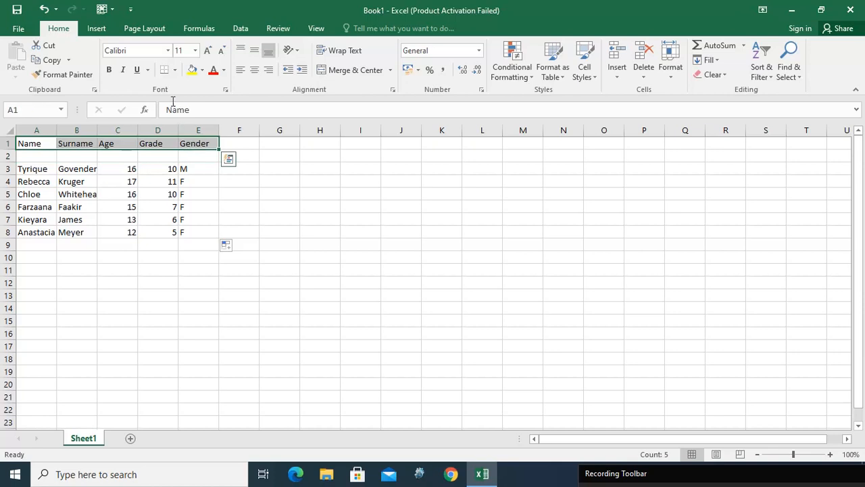
pyautogui.click(109, 69)
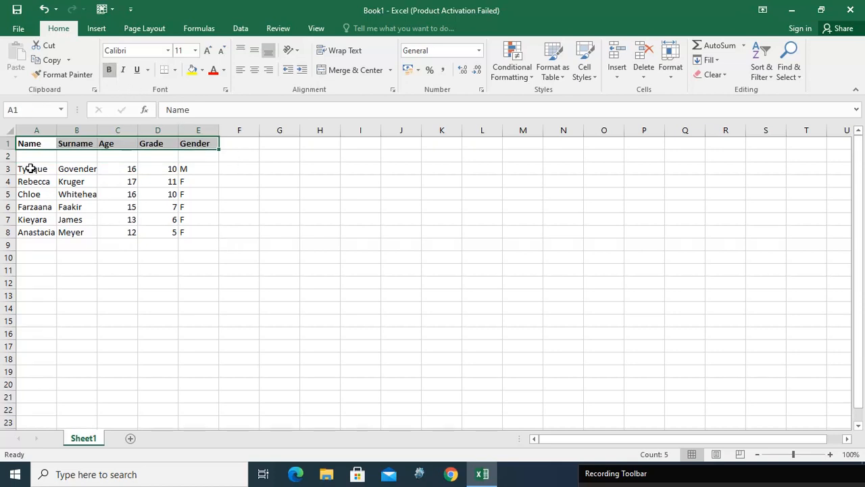
pyautogui.moveTo(31, 169); pyautogui.dragTo(198, 207)
pyautogui.click(201, 232)
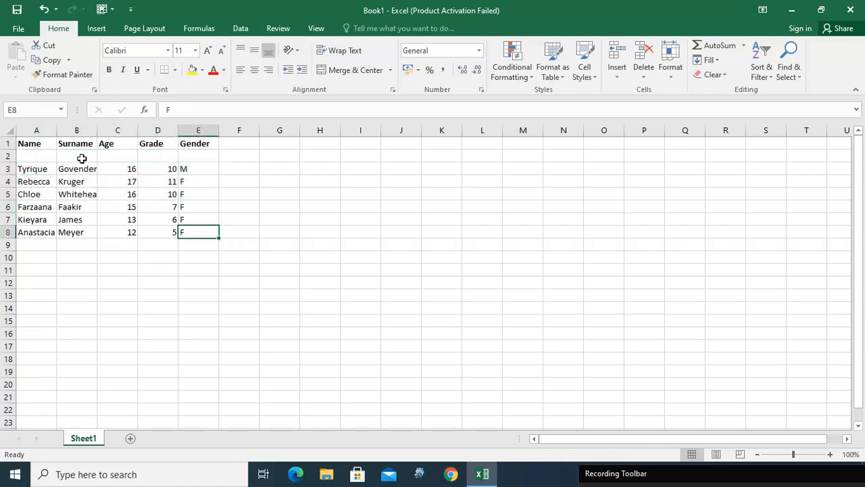
# AutoFit the widths of columns A to E to their contents
pyautogui.doubleClick(57, 129)
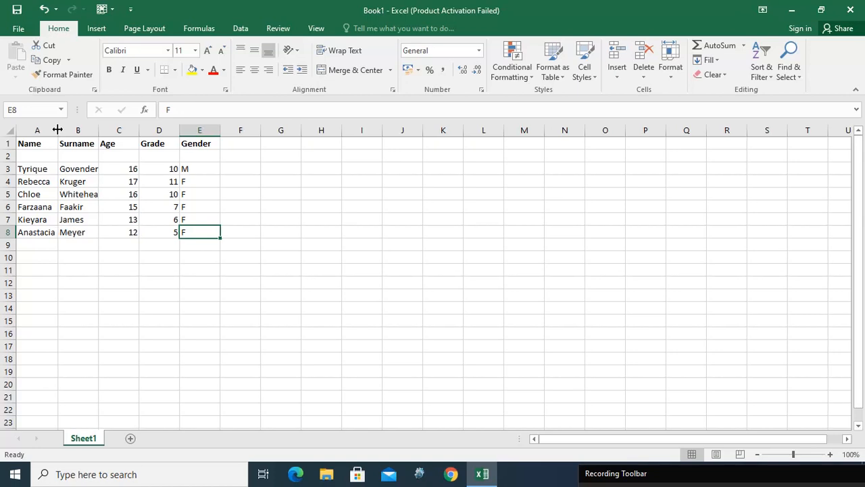
pyautogui.doubleClick(98, 129)
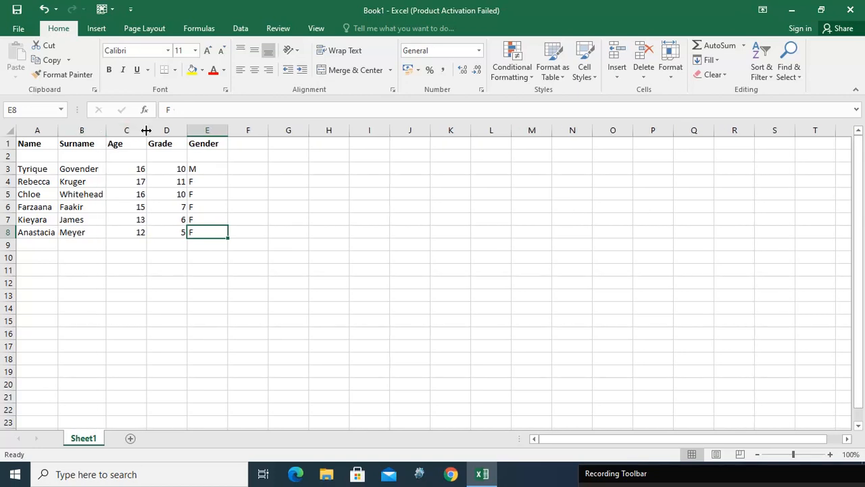
pyautogui.doubleClick(146, 129)
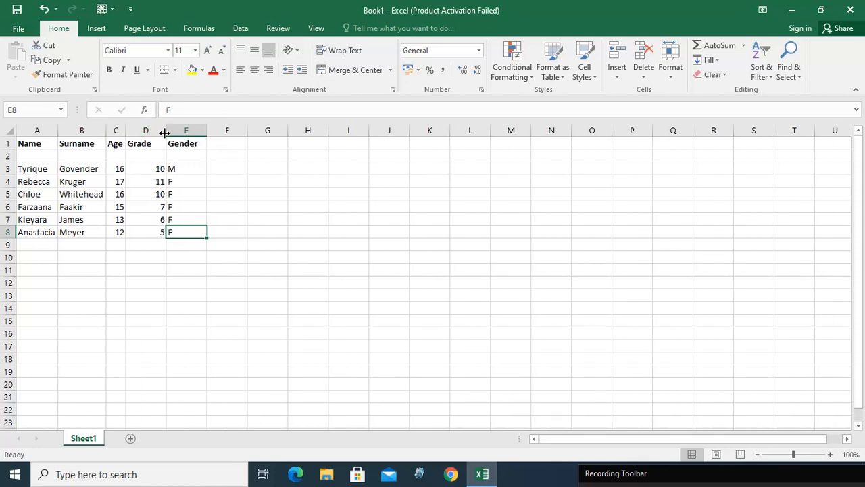
pyautogui.doubleClick(166, 132)
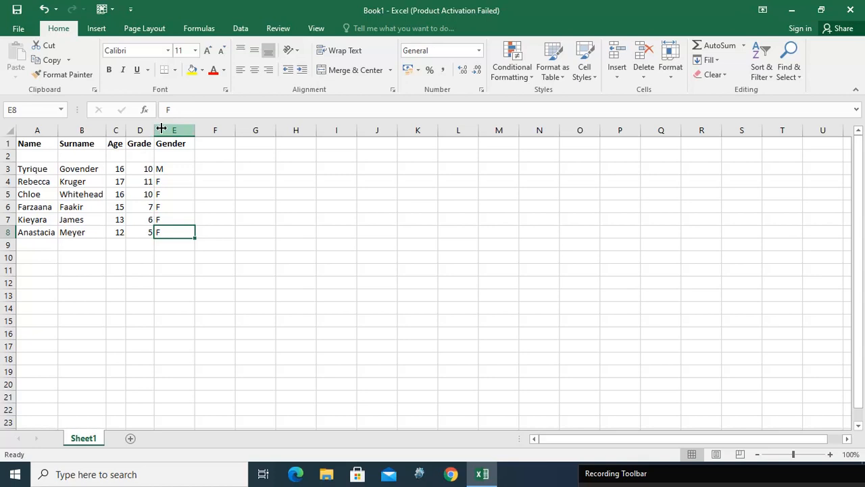
pyautogui.doubleClick(196, 130)
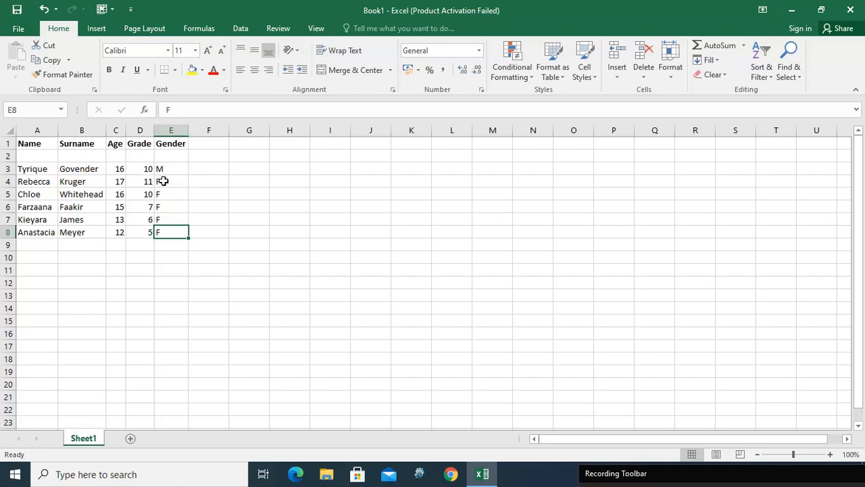
# Center the contents of the Gender, Grade and Age columns horizontally
pyautogui.click(169, 129)
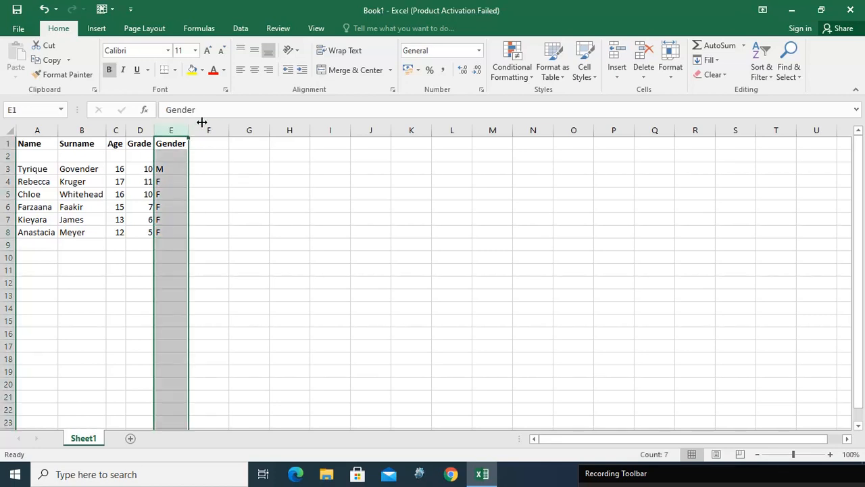
pyautogui.click(255, 70)
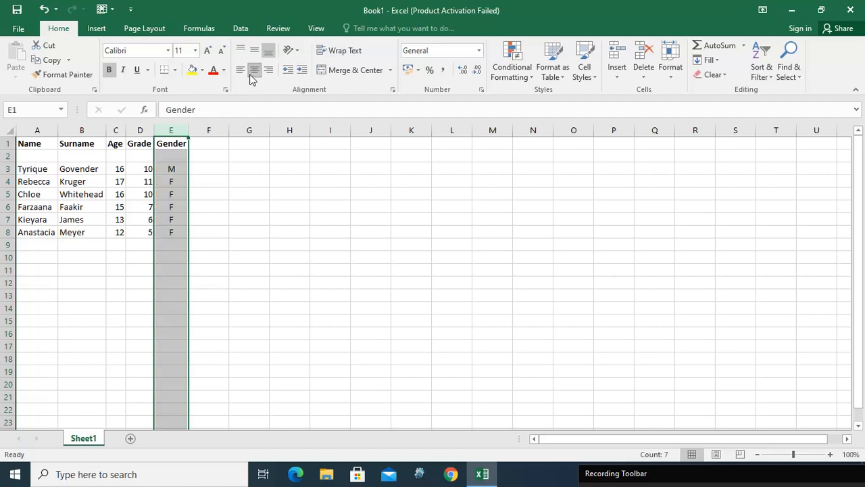
pyautogui.click(142, 128)
pyautogui.click(254, 71)
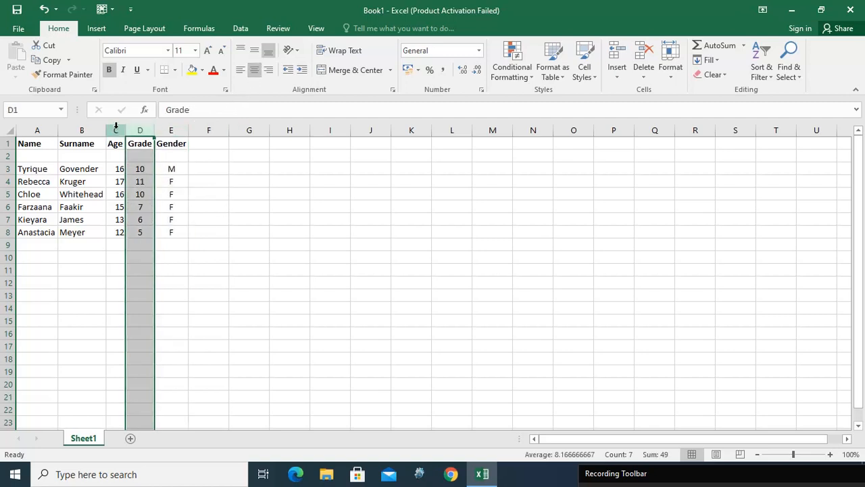
pyautogui.click(115, 128)
pyautogui.click(255, 70)
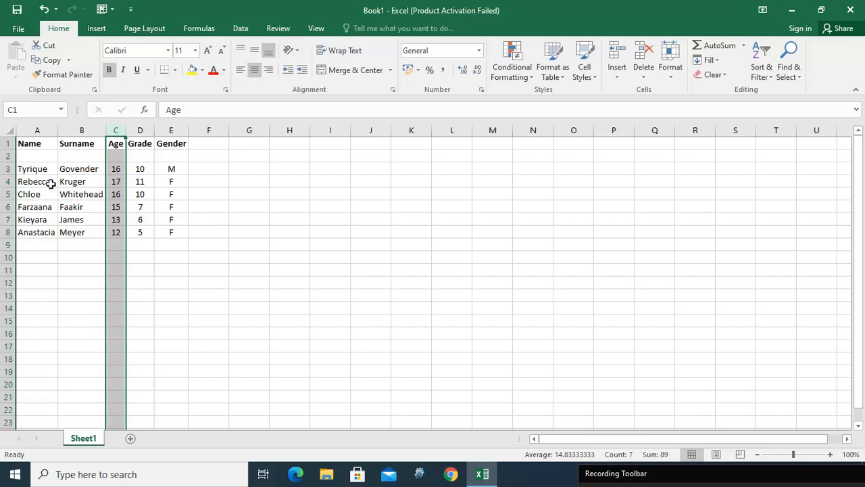
# Try Rotate Text Down on the headers in A1 to E1, and replace it with the Angle Counterclockwise orientation
pyautogui.click(38, 143)
pyautogui.moveTo(37, 144); pyautogui.dragTo(174, 144)
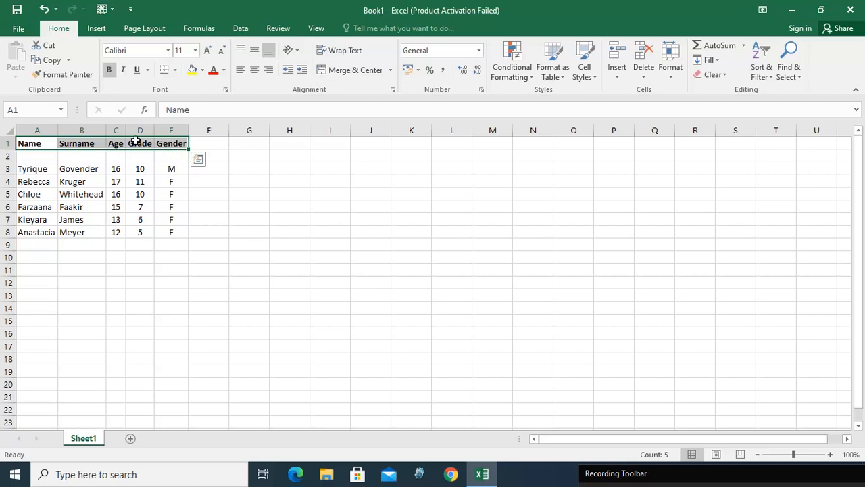
pyautogui.click(298, 51)
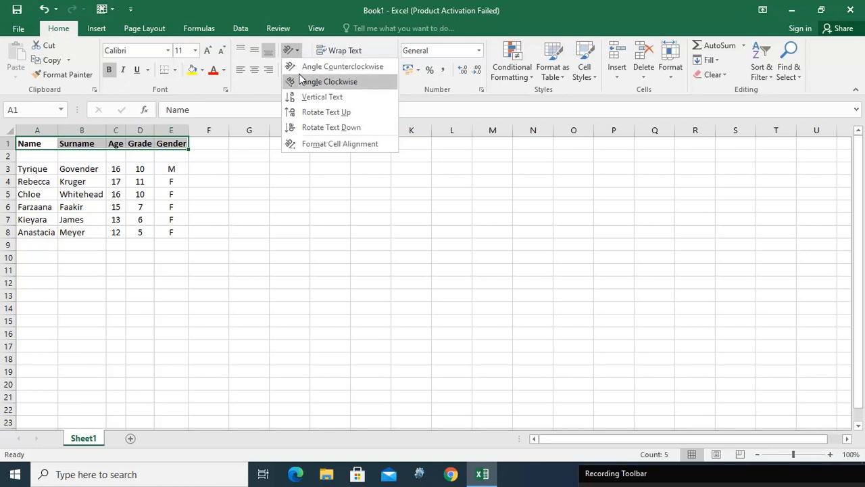
pyautogui.click(303, 130)
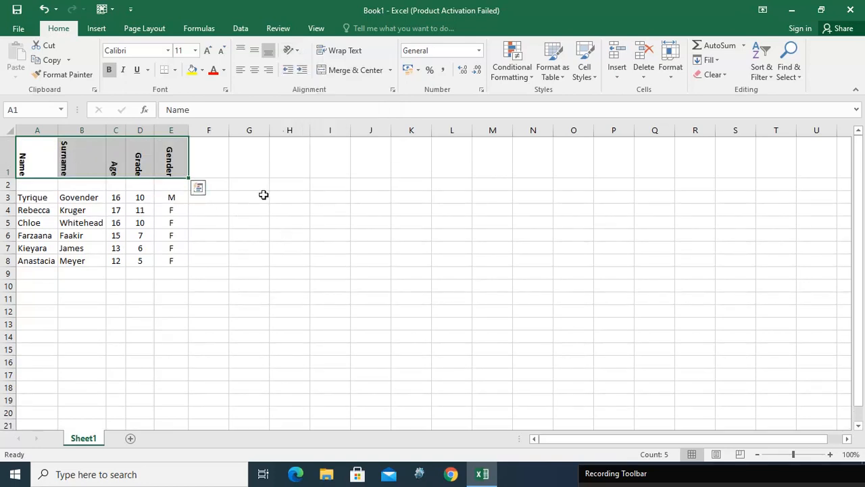
pyautogui.click(292, 51)
pyautogui.click(300, 66)
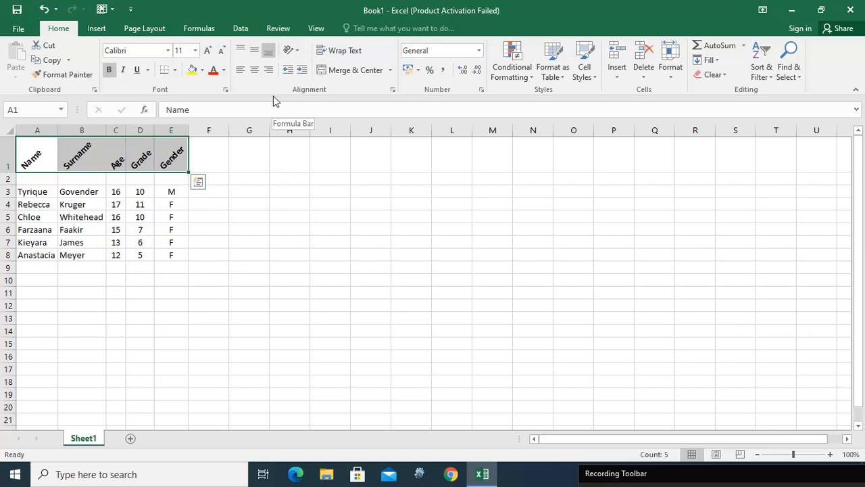
pyautogui.click(287, 191)
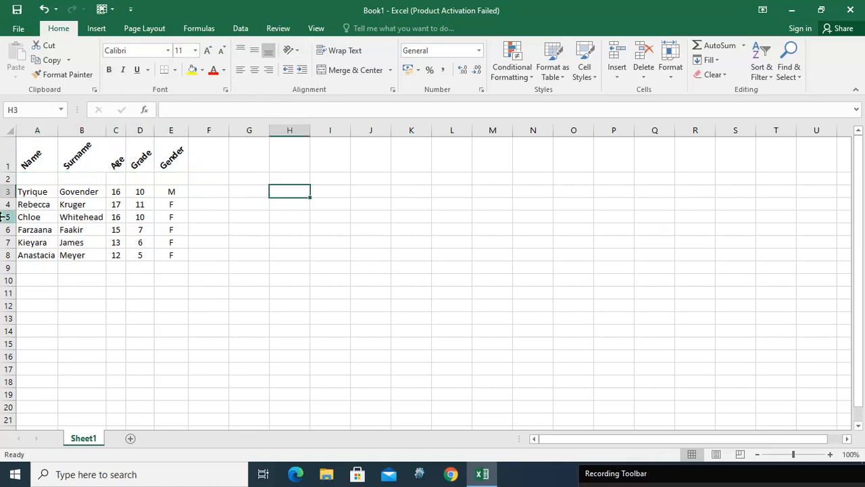
# Enlarge row 2's height and column A's width by hand, reducing each again to a compact size
pyautogui.moveTo(12, 184); pyautogui.dragTo(12, 206)
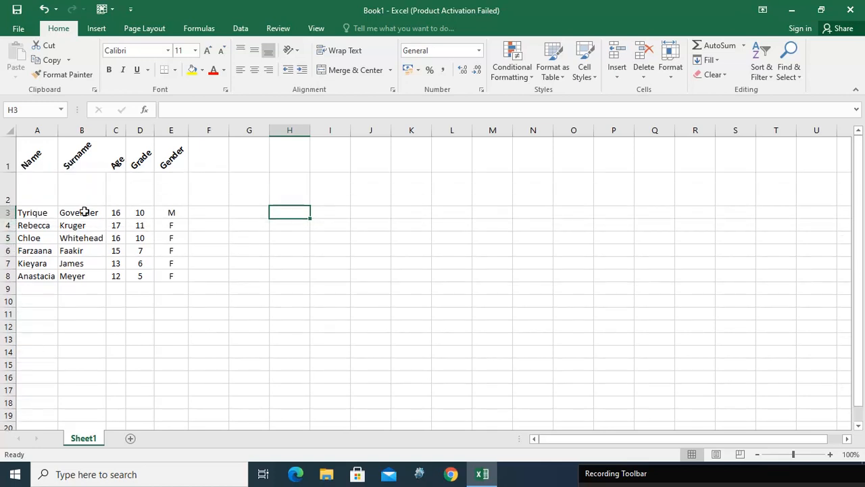
pyautogui.moveTo(9, 205); pyautogui.dragTo(11, 183)
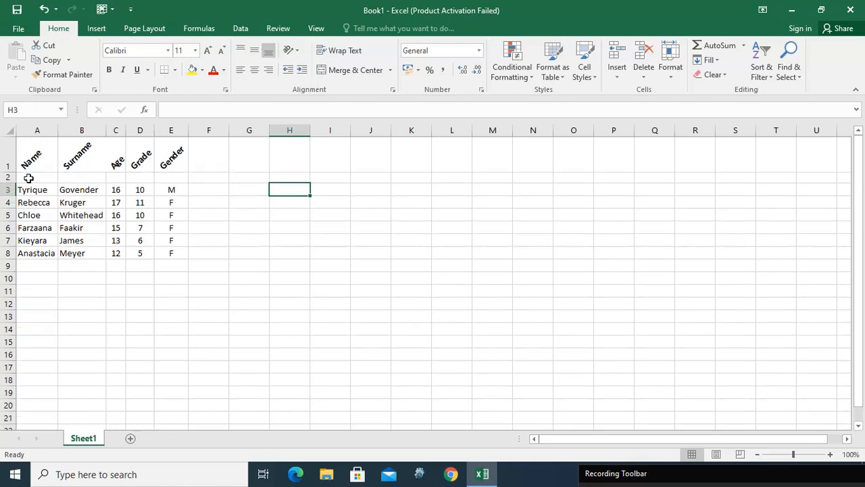
pyautogui.moveTo(60, 129); pyautogui.dragTo(112, 129)
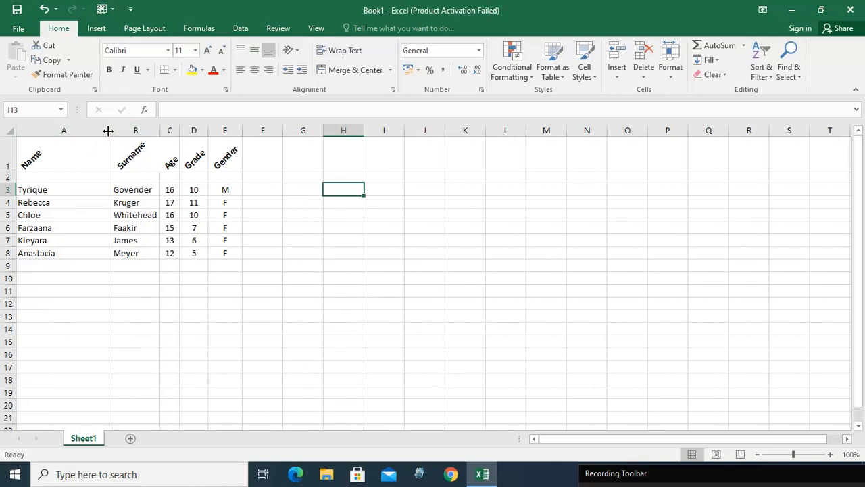
pyautogui.moveTo(110, 130); pyautogui.dragTo(61, 133)
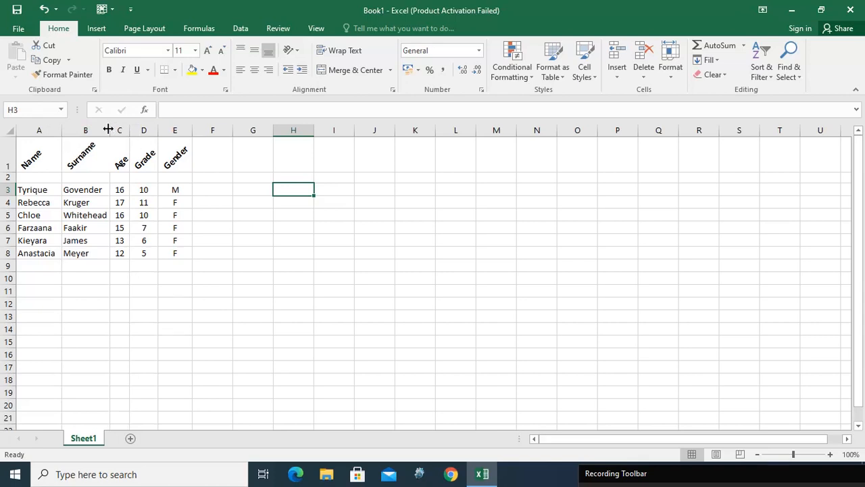
pyautogui.click(108, 146)
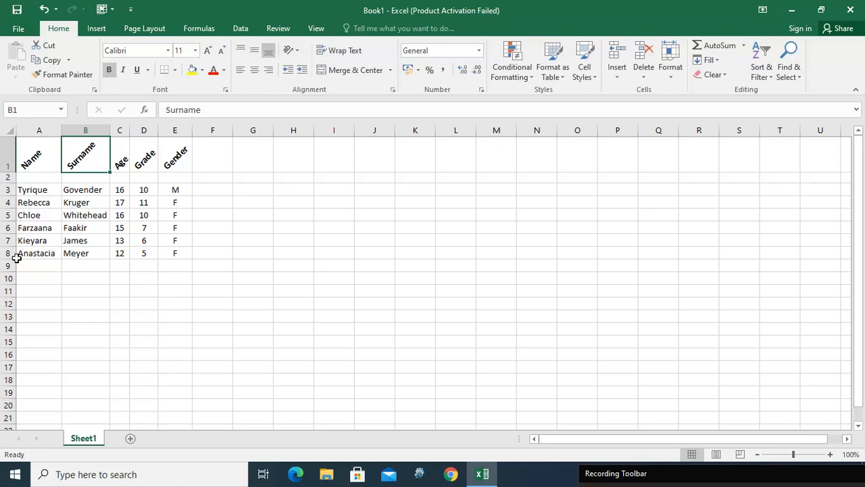
# Try a row height of 30 on the blank row 2, and undo the change
pyautogui.moveTo(12, 184)
pyautogui.mouseDown()
pyautogui.moveTo(10, 214)
pyautogui.moveTo(7, 184)
pyautogui.mouseUp()
pyautogui.rightClick(7, 182)
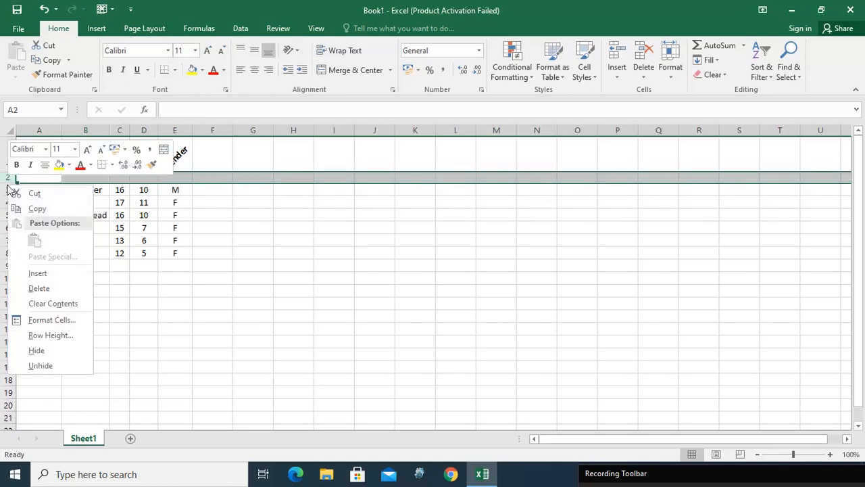
pyautogui.click(3, 178)
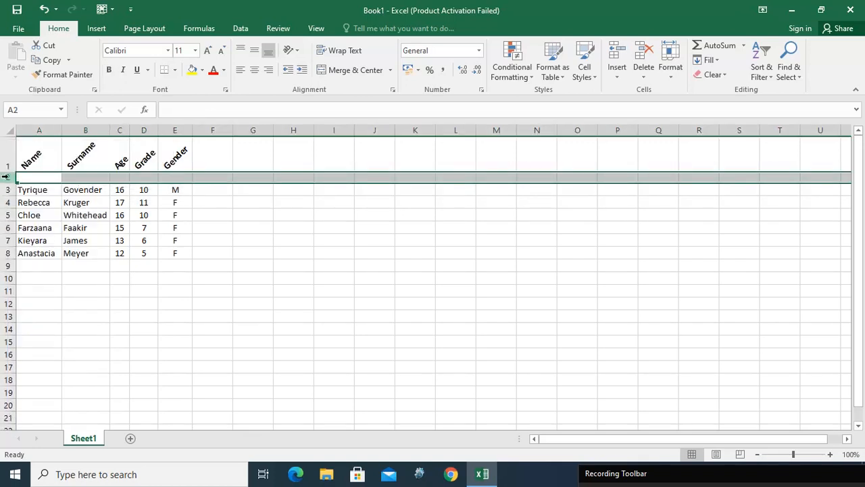
pyautogui.rightClick(5, 176)
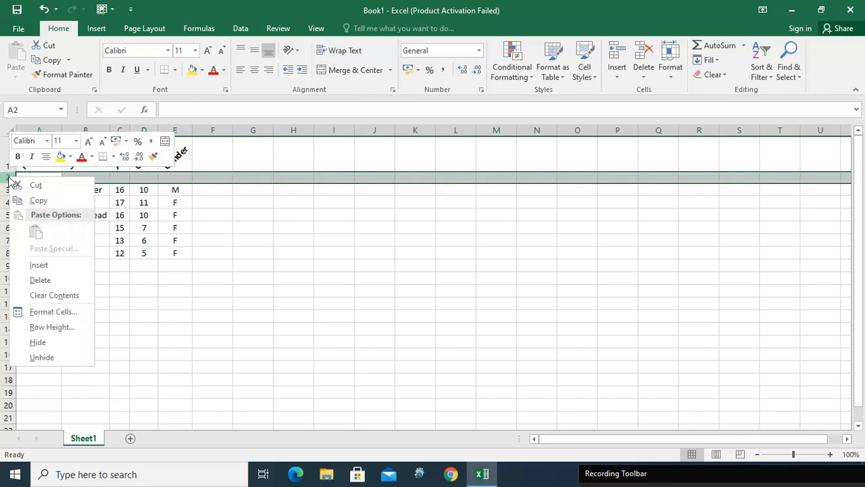
pyautogui.click(48, 326)
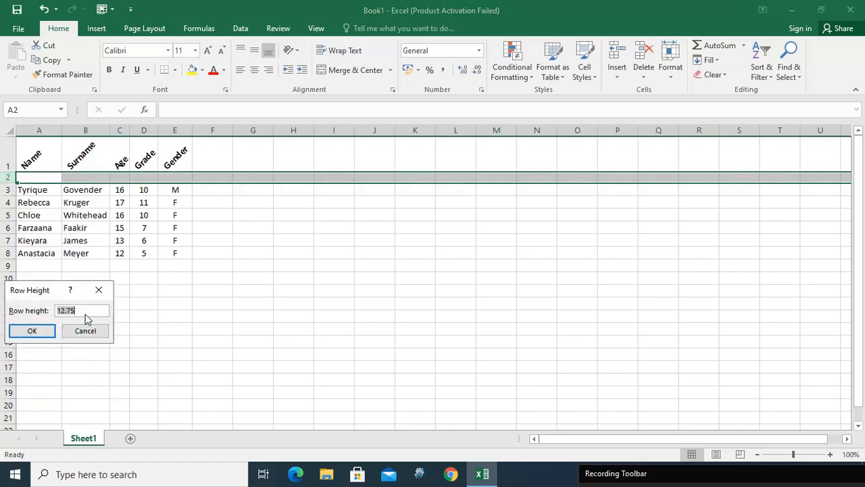
pyautogui.write('30')
pyautogui.press('Return')
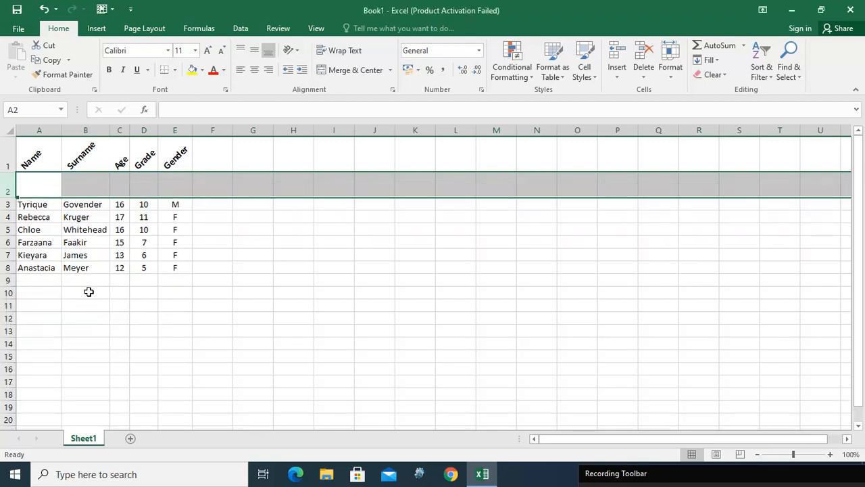
pyautogui.click(44, 9)
pyautogui.click(230, 223)
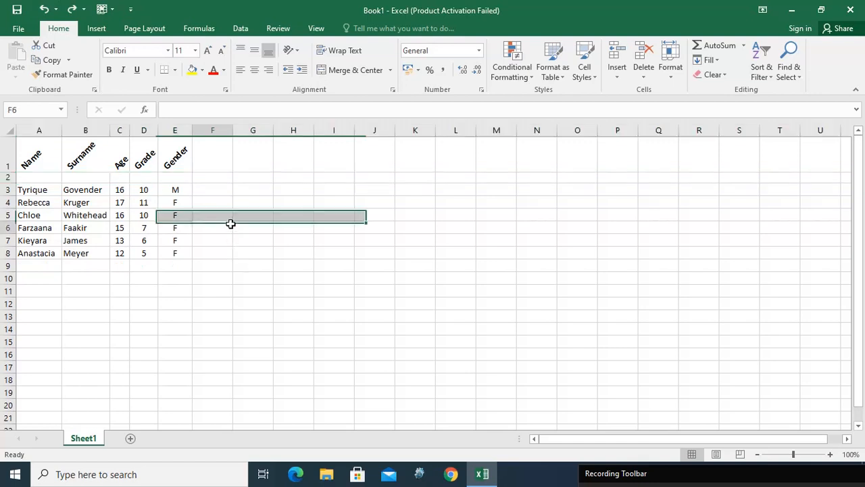
# Review the table's structure by selecting columns A to C, rows 1 to 3, and blocks of its cells
pyautogui.click(31, 157)
pyautogui.click(39, 127)
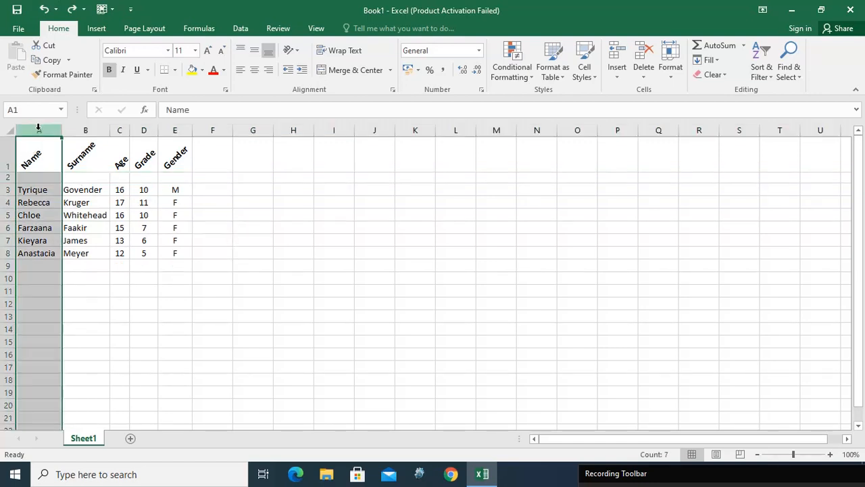
pyautogui.click(85, 130)
pyautogui.click(119, 129)
pyautogui.click(8, 155)
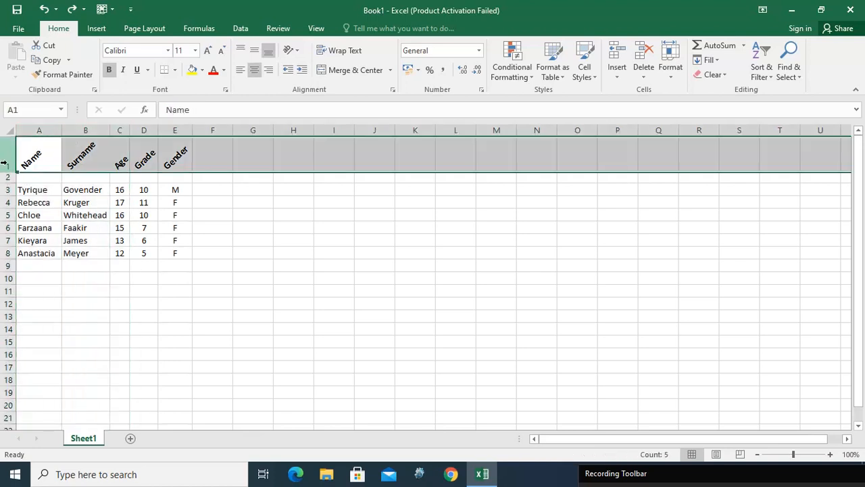
pyautogui.click(8, 177)
pyautogui.click(8, 190)
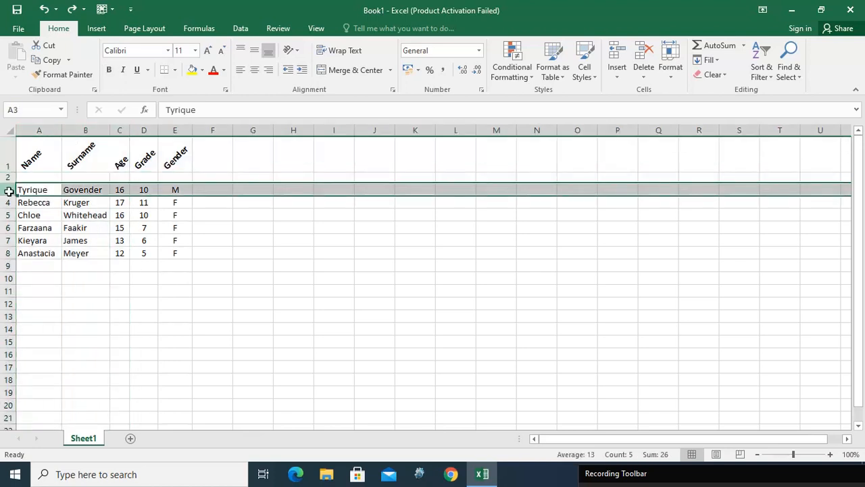
pyautogui.click(221, 152)
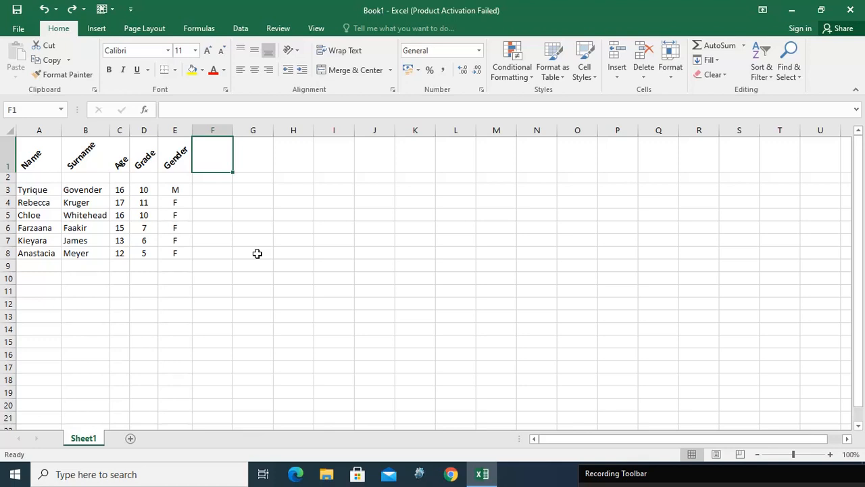
pyautogui.moveTo(39, 162); pyautogui.dragTo(182, 253)
pyautogui.click(152, 190)
pyautogui.moveTo(119, 190); pyautogui.dragTo(144, 266)
pyautogui.click(212, 188)
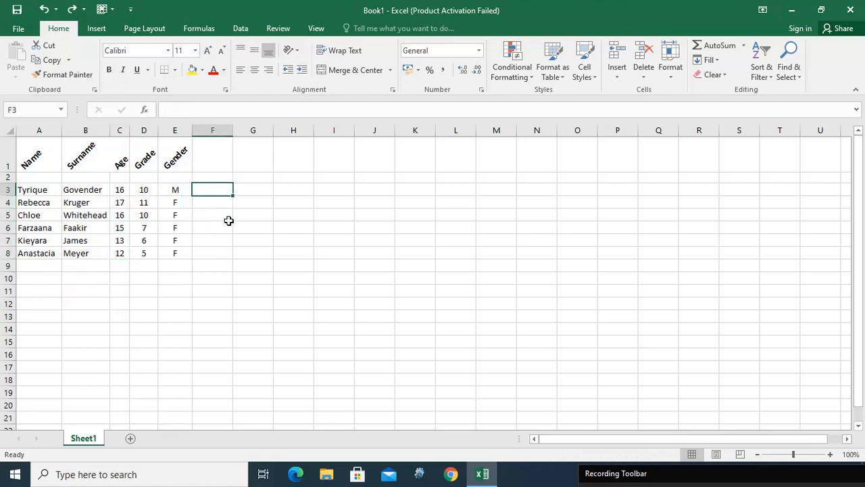
# Enter the header Mark 1 in cell F1
pyautogui.click(217, 162)
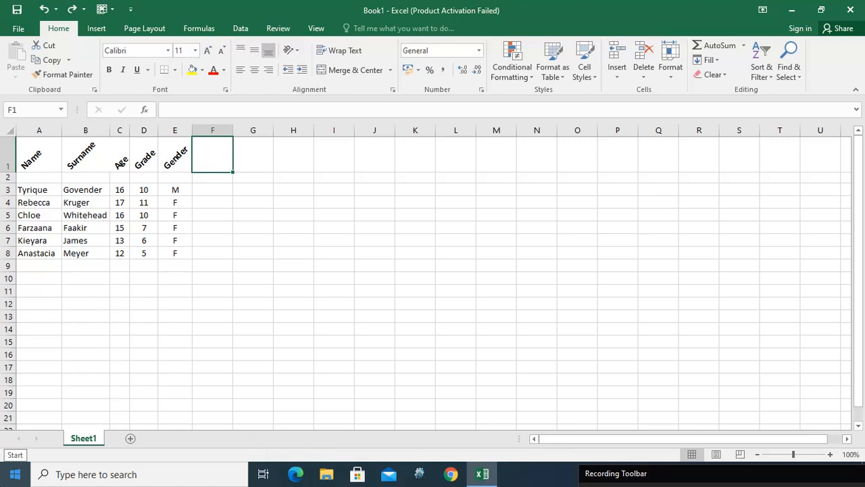
pyautogui.write('Mark')
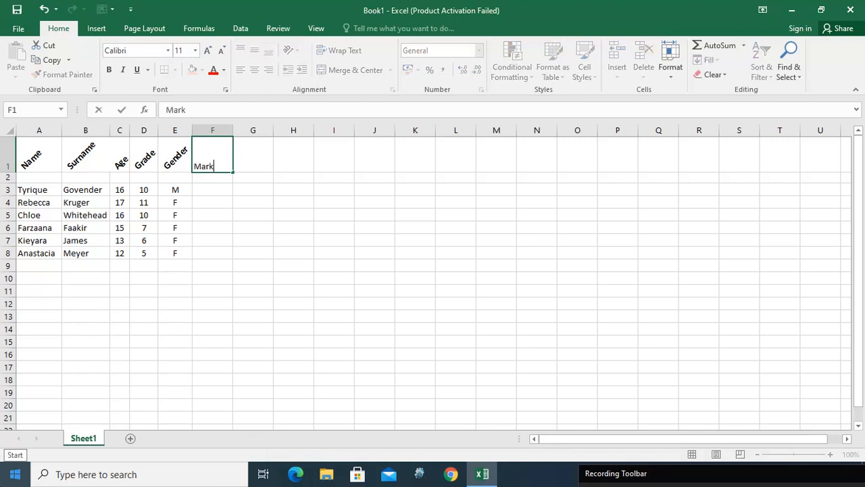
pyautogui.write(' 1')
pyautogui.press('Tab')
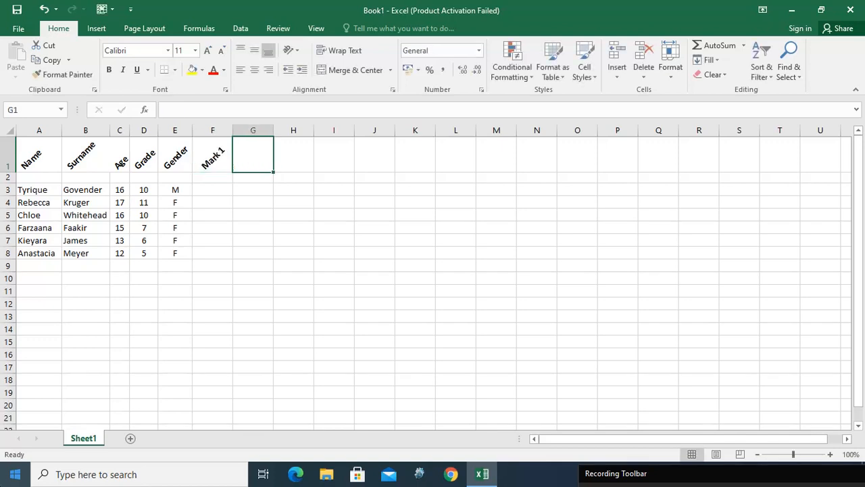
# Enter the headers Number 2 in G1 and Number 3 in H1
pyautogui.write('Mark')
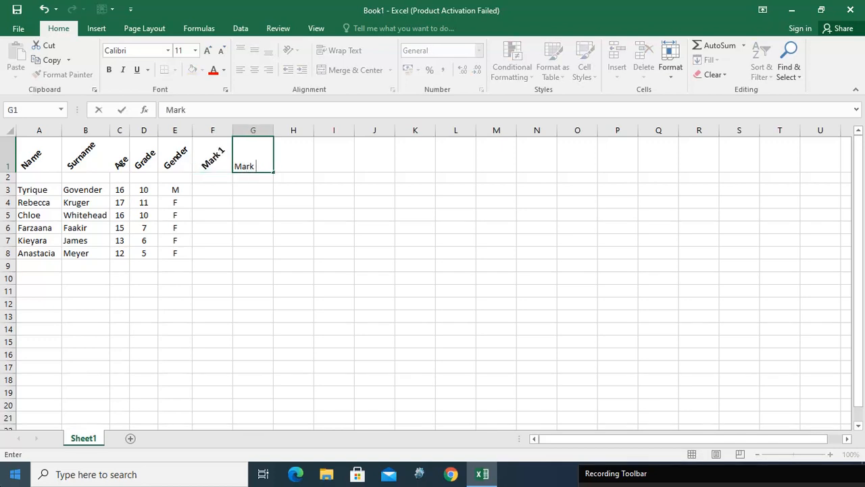
pyautogui.write('r')
pyautogui.press('BackSpace')
pyautogui.press('BackSpace')
pyautogui.press('BackSpace')
pyautogui.write('Number 2')
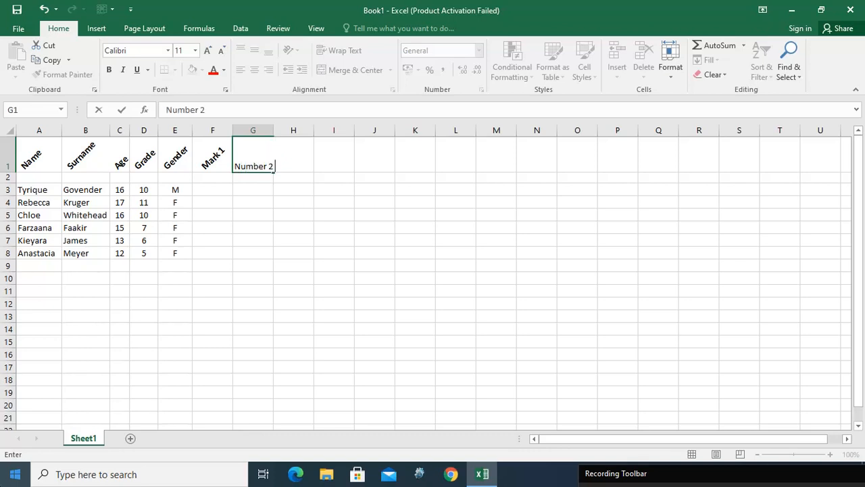
pyautogui.press('Tab')
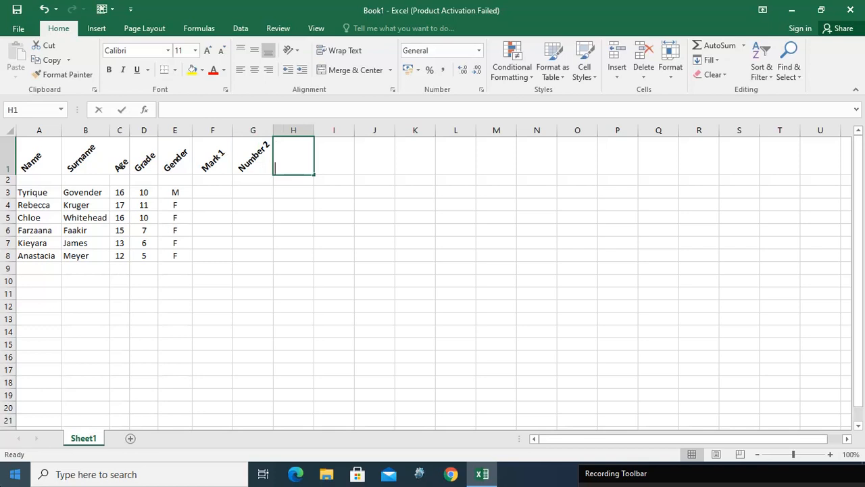
pyautogui.write('Number 3')
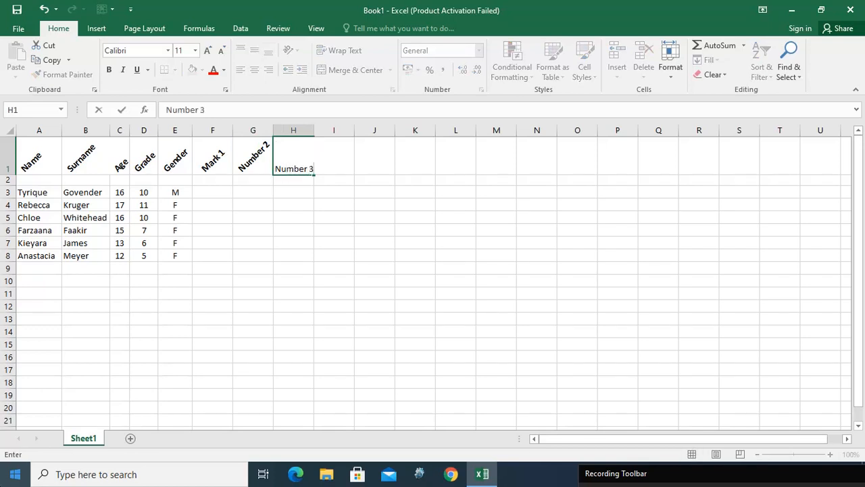
pyautogui.press('Return')
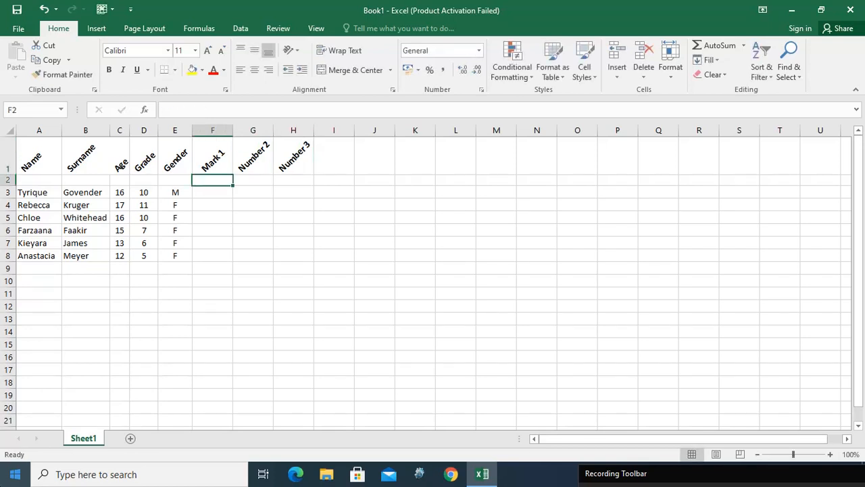
# Replace the header in F1 with Number 1 and add the header Number 4 in I1
pyautogui.click(5, 166)
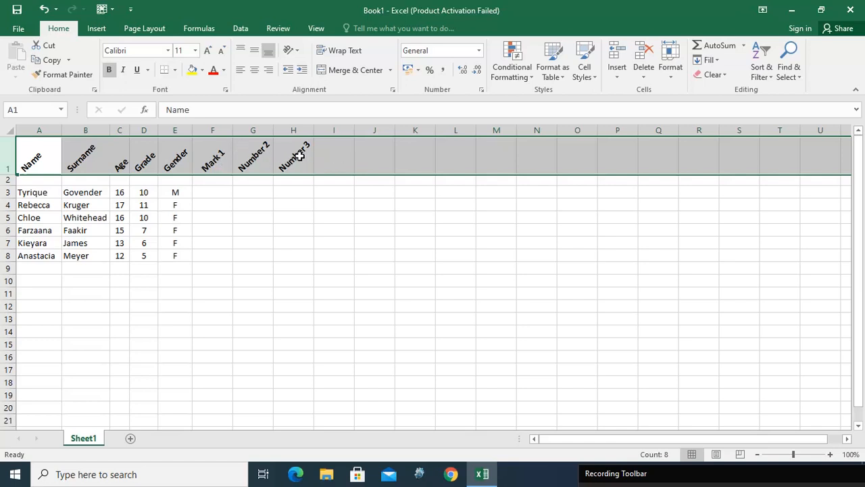
pyautogui.click(211, 160)
pyautogui.write('Number 1')
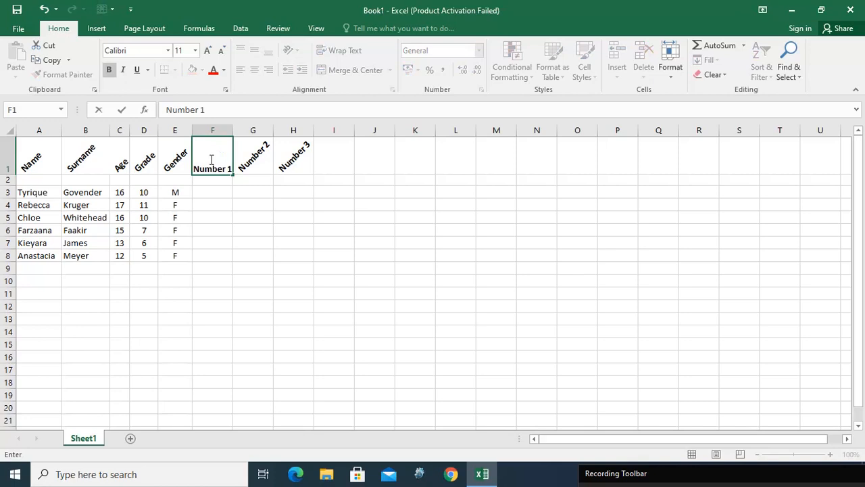
pyautogui.press('Return')
pyautogui.click(337, 165)
pyautogui.write('Number 4')
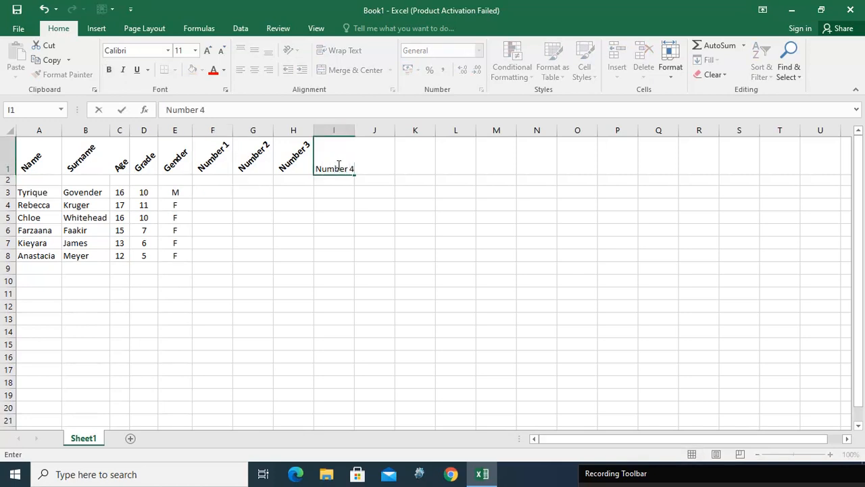
pyautogui.press('Return')
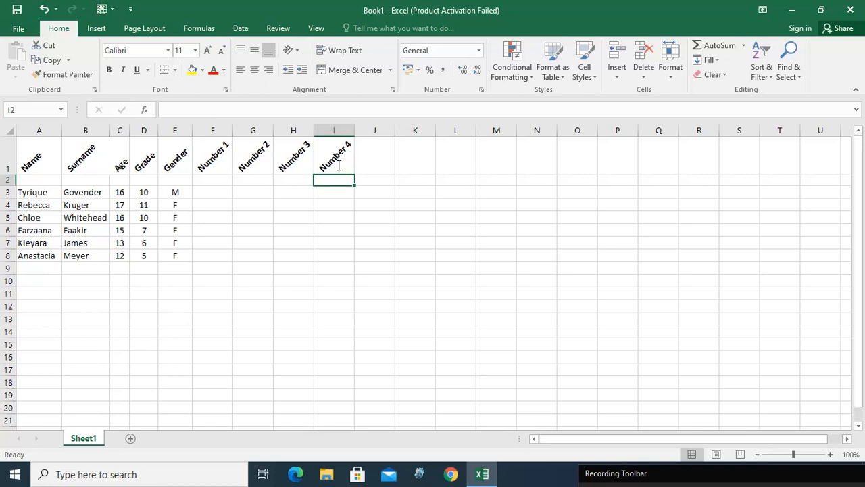
# Try inserting a row above the header row, and undo the insertion
pyautogui.click(222, 184)
pyautogui.moveTo(316, 184); pyautogui.dragTo(316, 185)
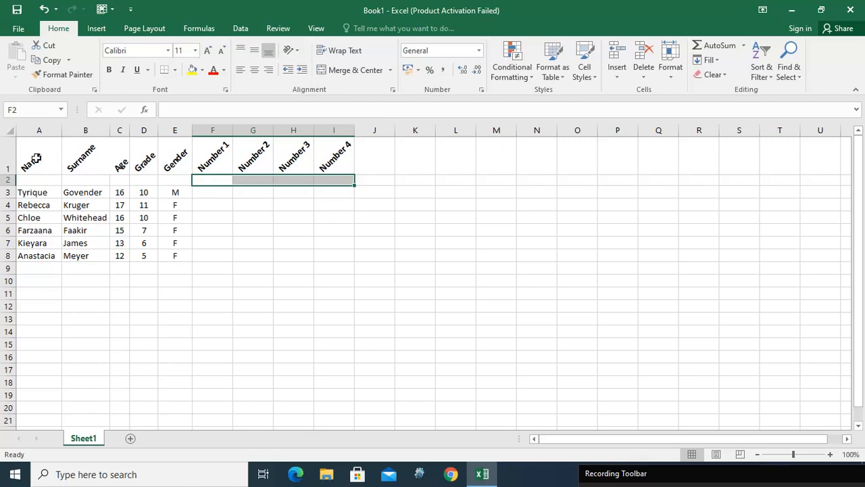
pyautogui.click(4, 154)
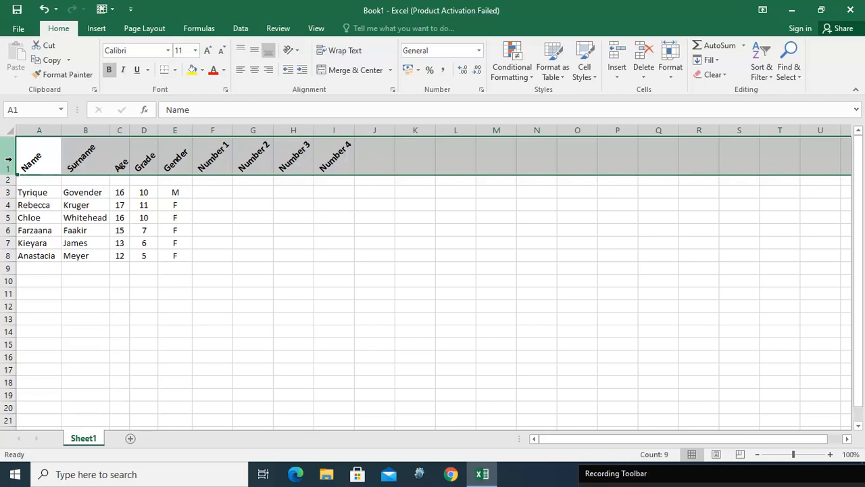
pyautogui.rightClick(8, 159)
pyautogui.click(53, 241)
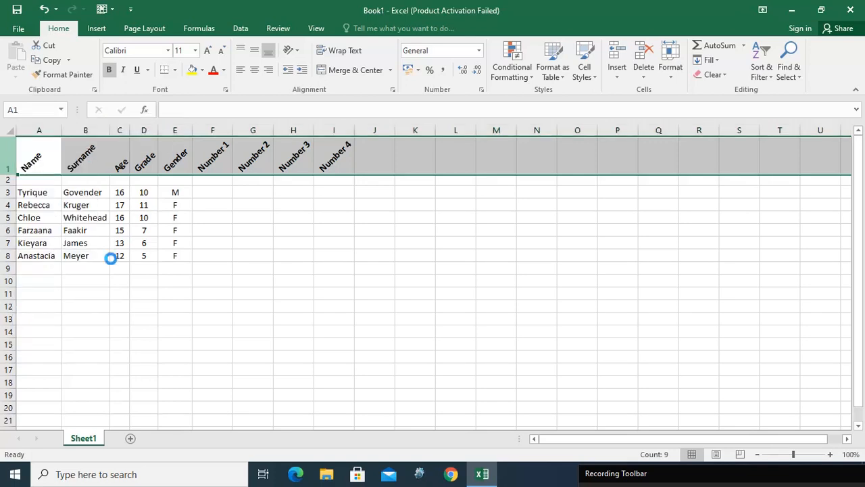
pyautogui.click(4, 171)
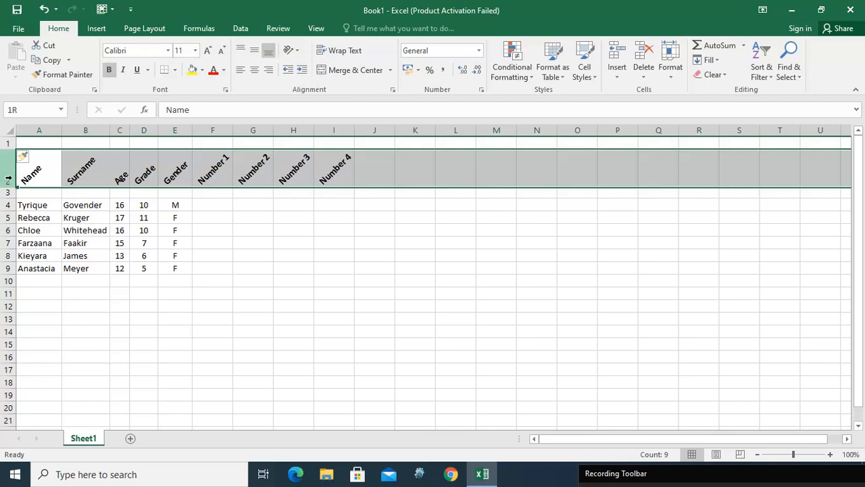
pyautogui.hotkey('ctrl', 'z')
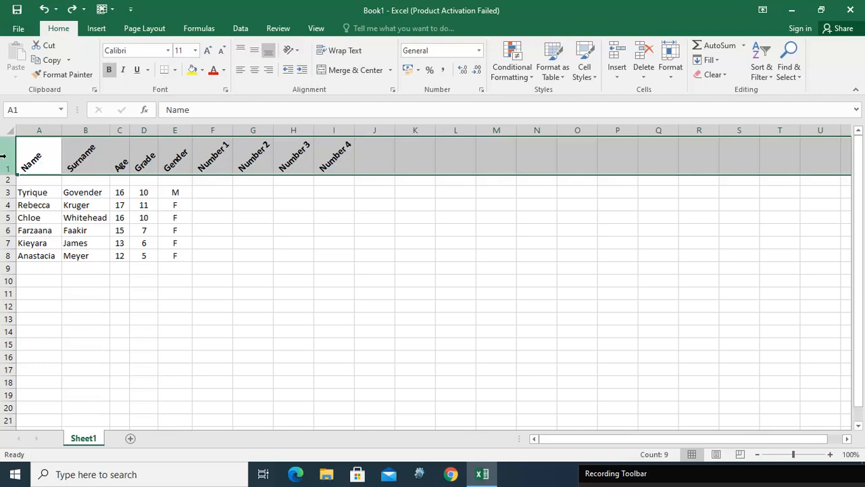
# Insert a blank row above the header row and enter Numbers in F1, over the Number 1 column
pyautogui.rightClick(9, 157)
pyautogui.click(51, 242)
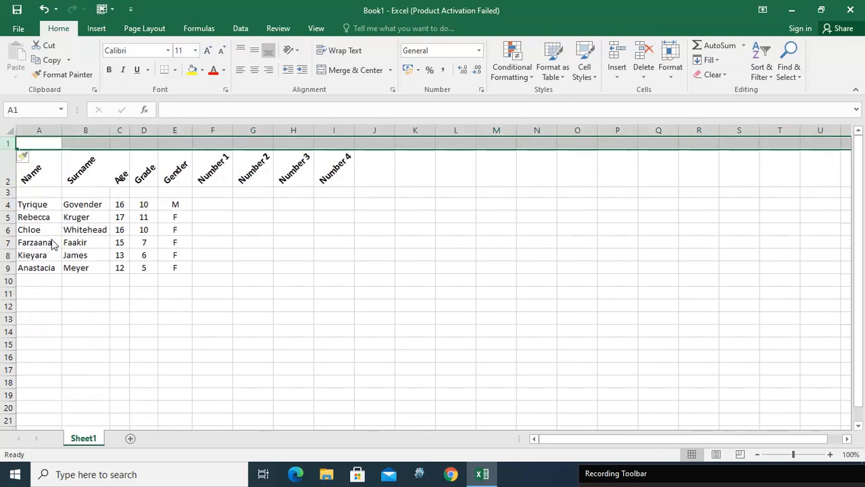
pyautogui.click(346, 144)
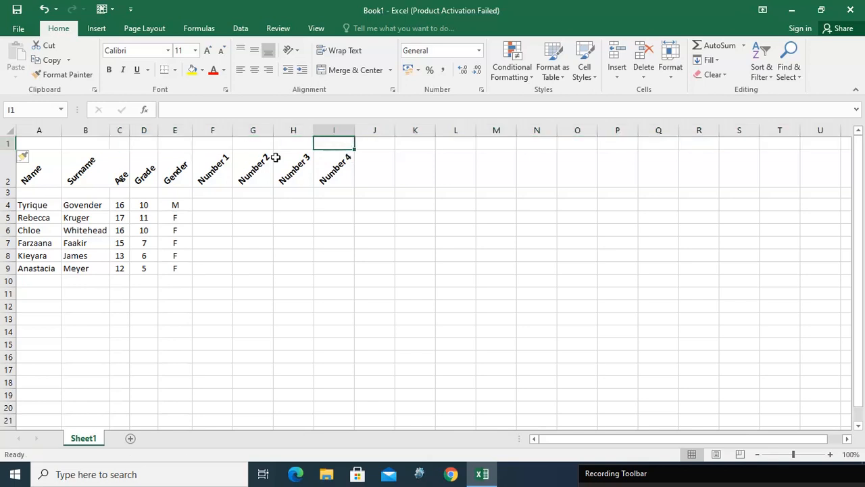
pyautogui.click(210, 143)
pyautogui.write('Numbers')
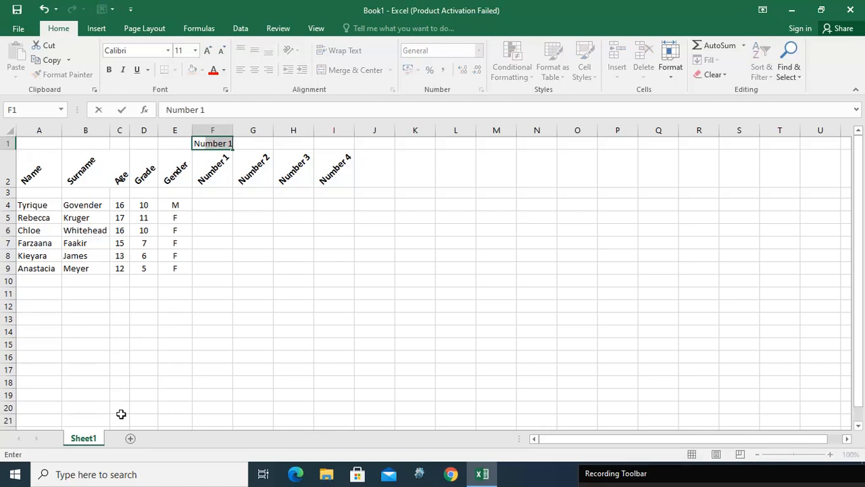
pyautogui.click(351, 330)
# Merge and center the Numbers title across F1 to I1
pyautogui.click(215, 143)
pyautogui.moveTo(243, 145); pyautogui.dragTo(331, 145)
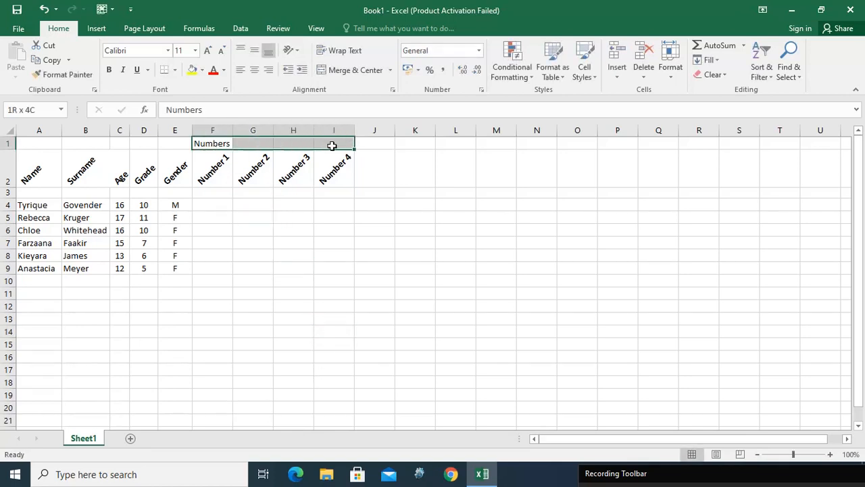
pyautogui.moveTo(220, 144); pyautogui.dragTo(336, 144)
pyautogui.moveTo(208, 145); pyautogui.dragTo(326, 144)
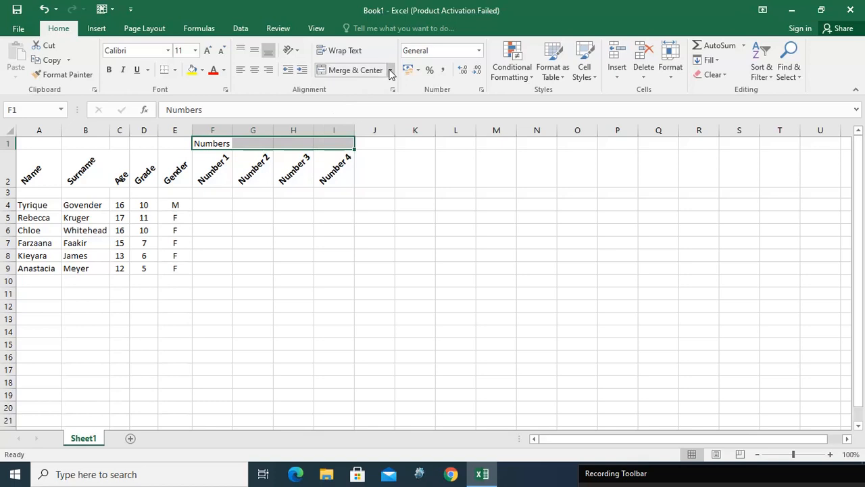
pyautogui.click(356, 70)
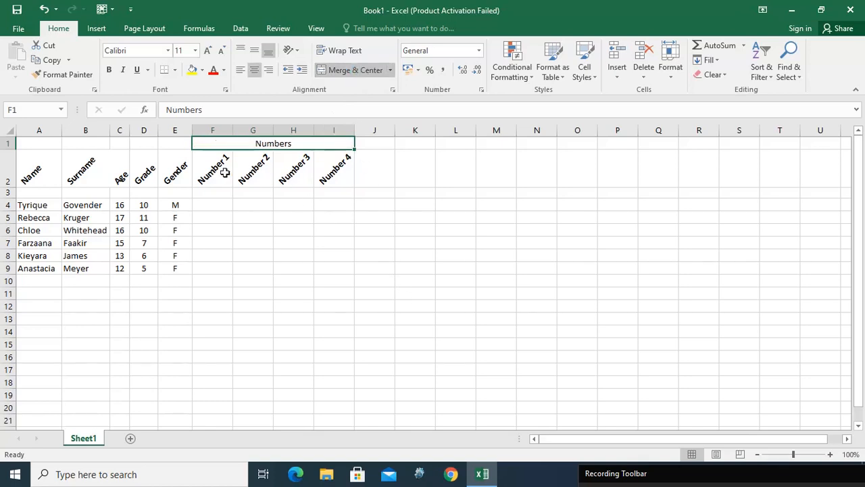
pyautogui.click(446, 195)
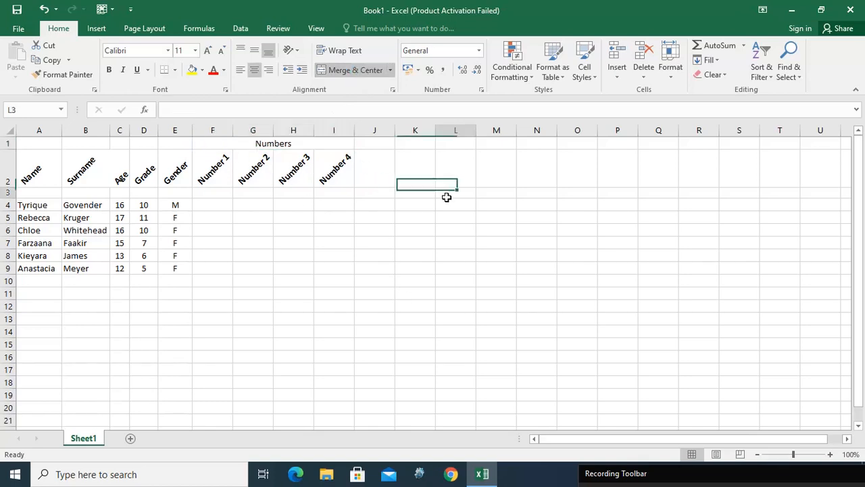
# Insert a blank column before the Name column
pyautogui.click(211, 143)
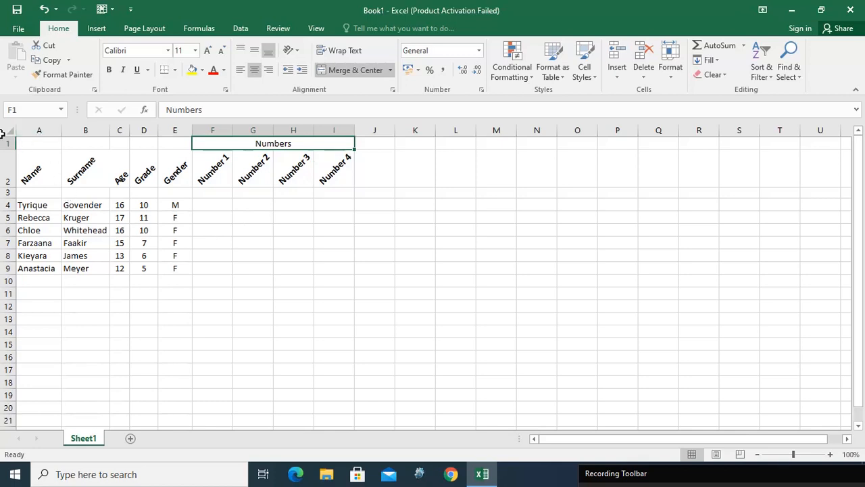
pyautogui.rightClick(45, 131)
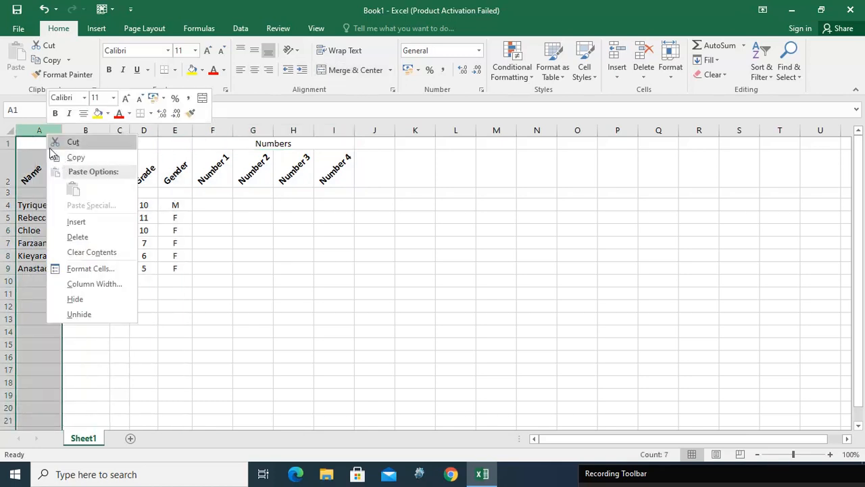
pyautogui.click(41, 130)
pyautogui.rightClick(40, 128)
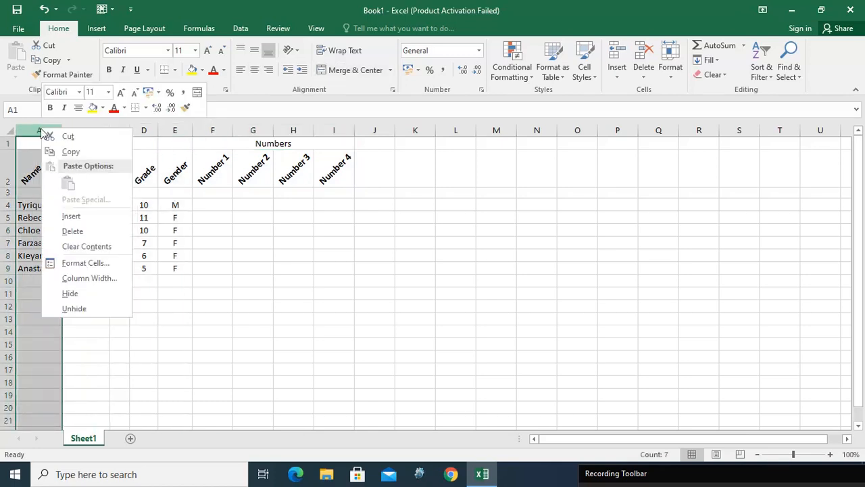
pyautogui.click(71, 217)
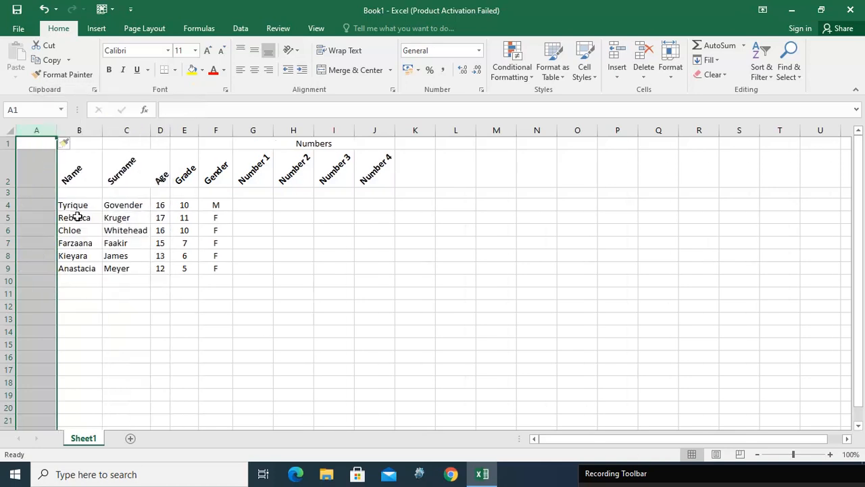
# Number the six people 1 to 6 in cells A4 to A9, one number per row
pyautogui.click(31, 204)
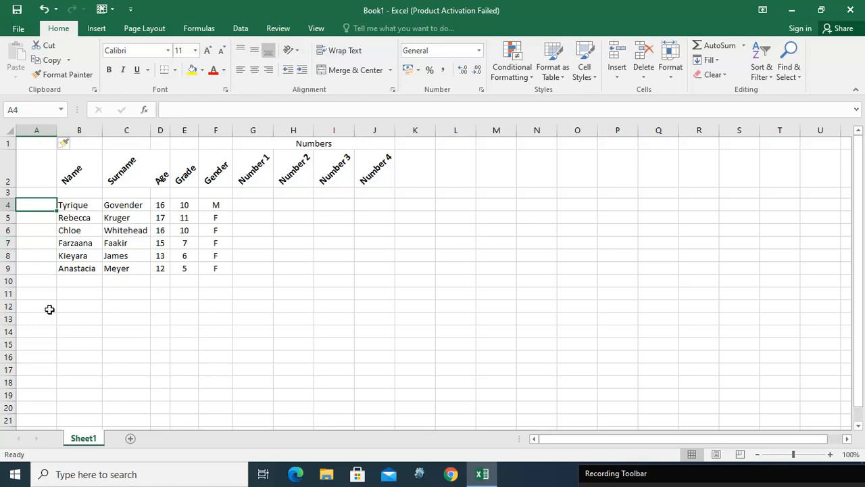
pyautogui.write('1')
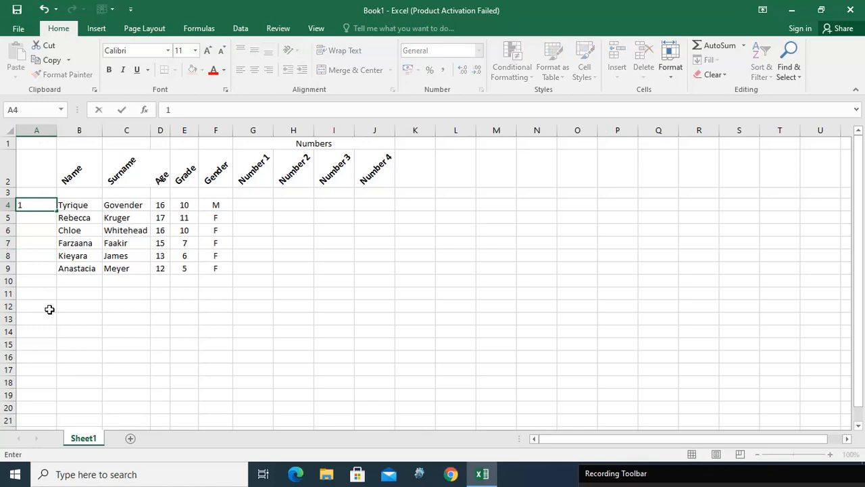
pyautogui.press('Return')
pyautogui.write('2')
pyautogui.press('Return')
pyautogui.write('3')
pyautogui.press('Return')
pyautogui.write('4')
pyautogui.press('Return')
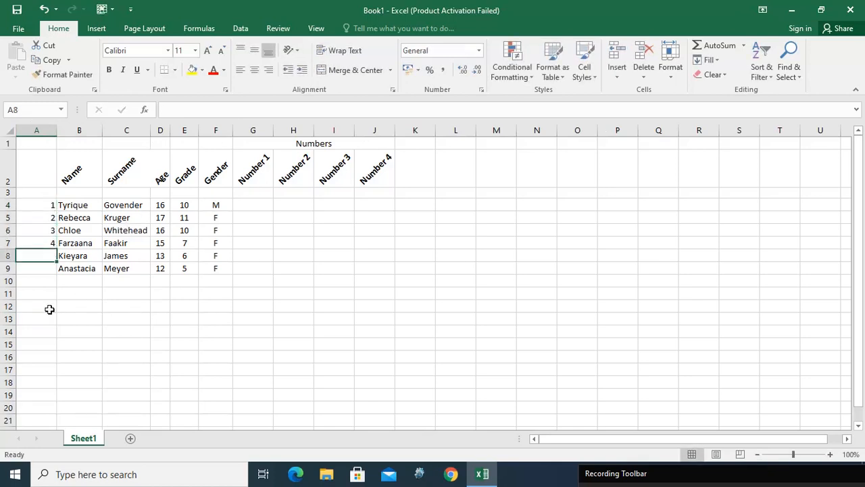
pyautogui.write('5')
pyautogui.press('Return')
pyautogui.write('6')
pyautogui.press('Return')
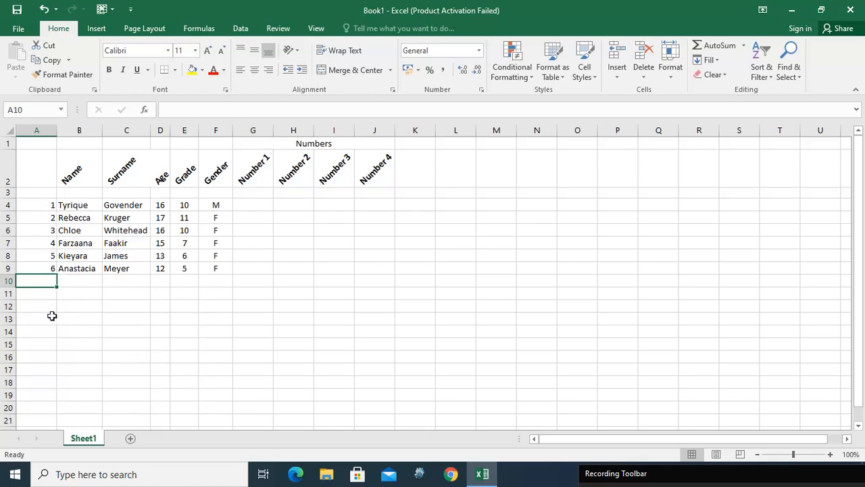
# Continue the numbering below the list with 7, 8 and 9 in cells A10 to A12
pyautogui.write('7')
pyautogui.press('Return')
pyautogui.write('8')
pyautogui.press('Return')
pyautogui.write('9')
pyautogui.press('Return')
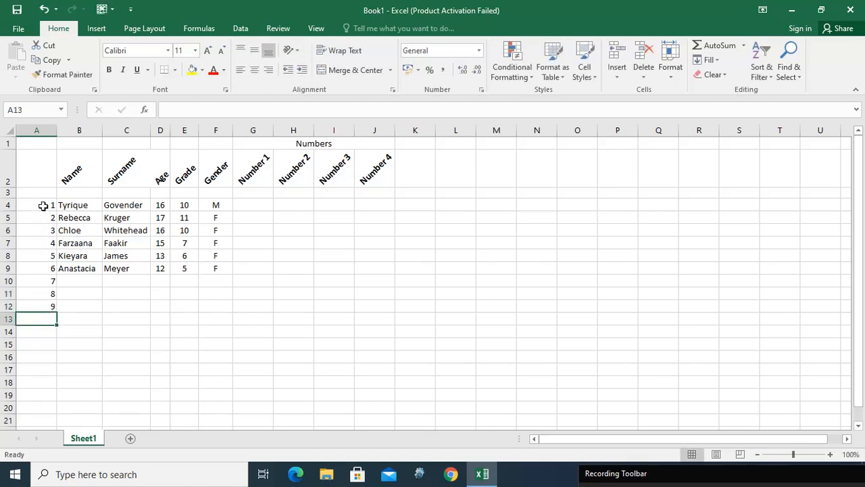
# Clear the numbers in cells A4, A12 and A6
pyautogui.moveTo(43, 206); pyautogui.dragTo(52, 307)
pyautogui.press('BackSpace')
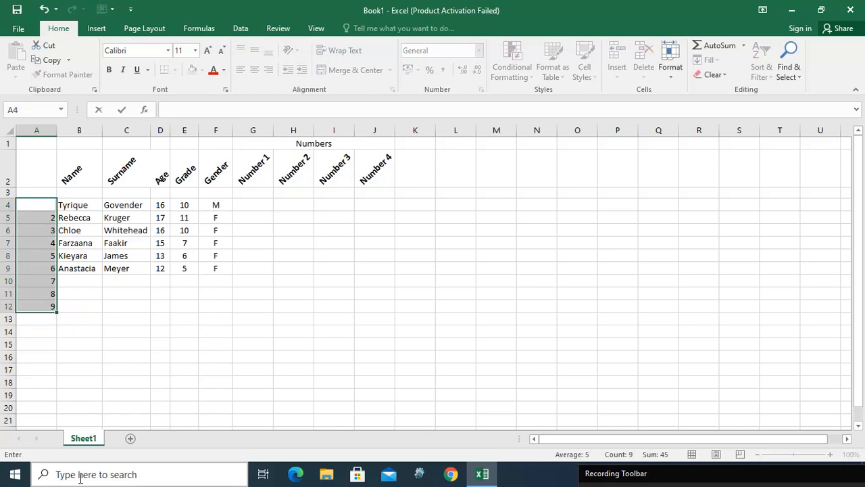
pyautogui.click(120, 408)
pyautogui.moveTo(43, 302); pyautogui.dragTo(35, 220)
pyautogui.press('BackSpace')
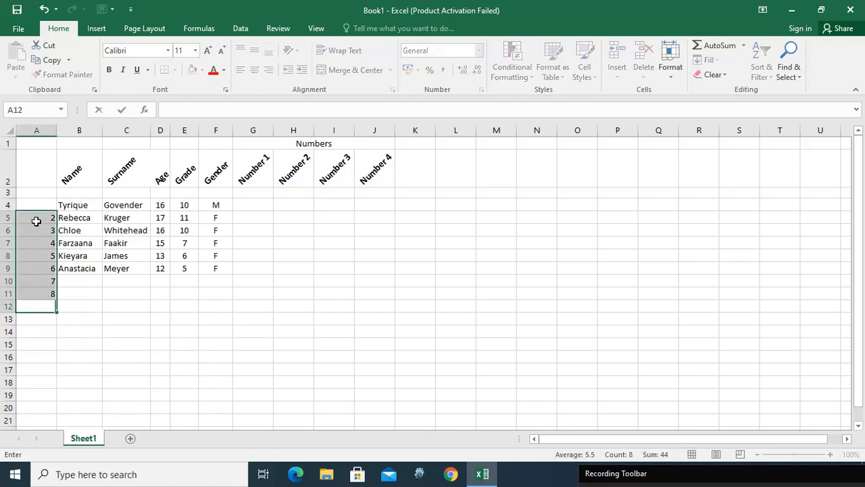
pyautogui.click(39, 243)
pyautogui.click(38, 227)
pyautogui.press('BackSpace')
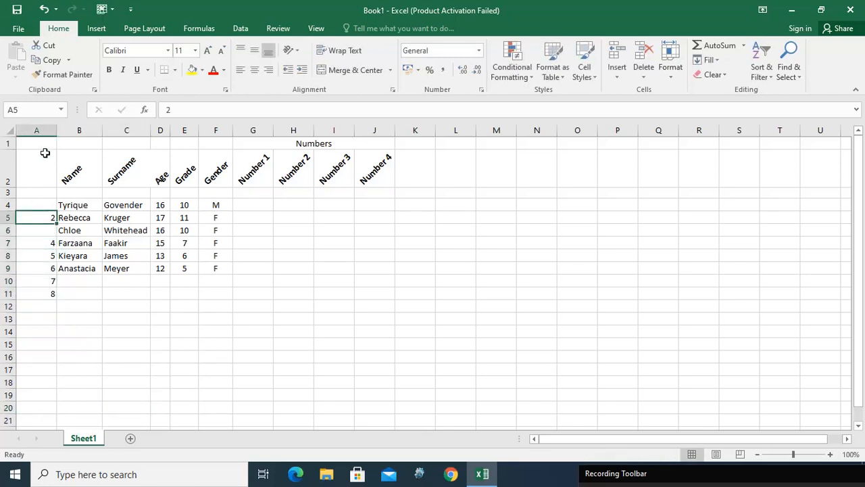
# Delete the partly numbered column A and insert a fresh blank column in its place
pyautogui.click(41, 130)
pyautogui.rightClick(41, 131)
pyautogui.click(77, 238)
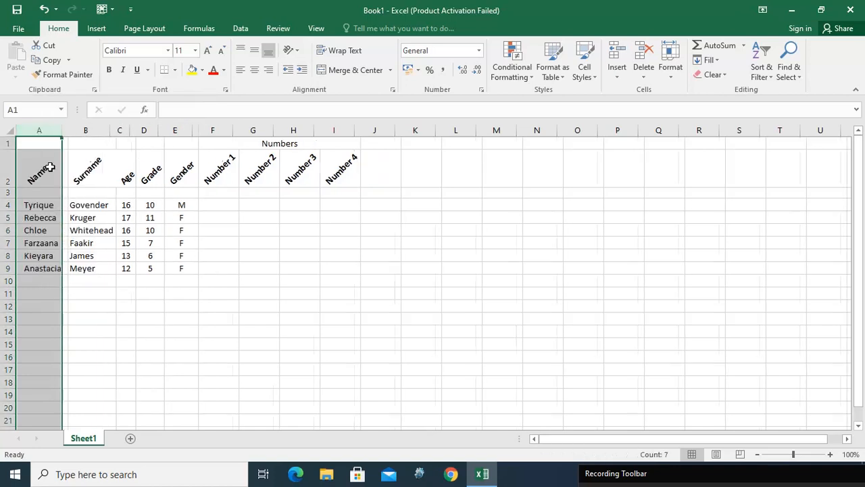
pyautogui.rightClick(41, 131)
pyautogui.click(74, 221)
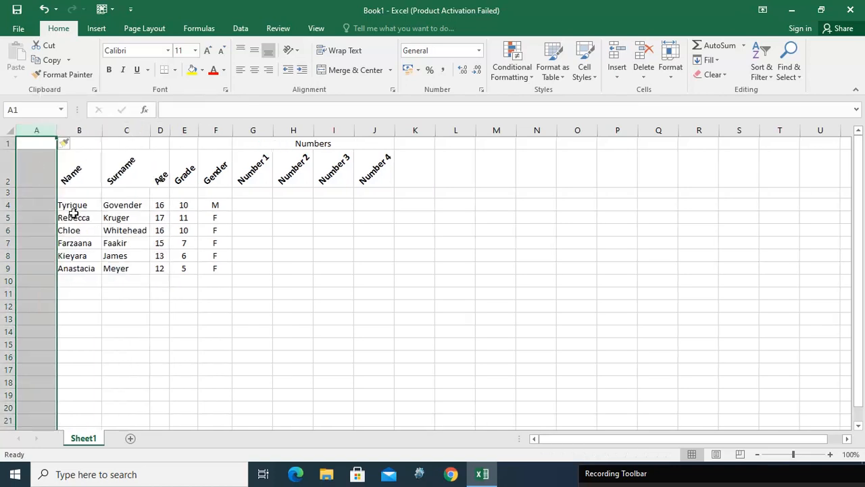
# Enter g5 in A4 and clear the contents of column A
pyautogui.click(37, 208)
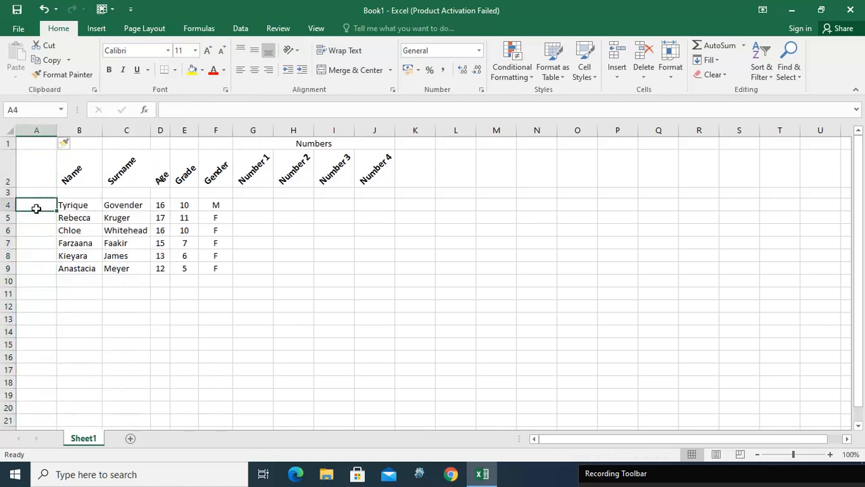
pyautogui.write('g5')
pyautogui.click(38, 134)
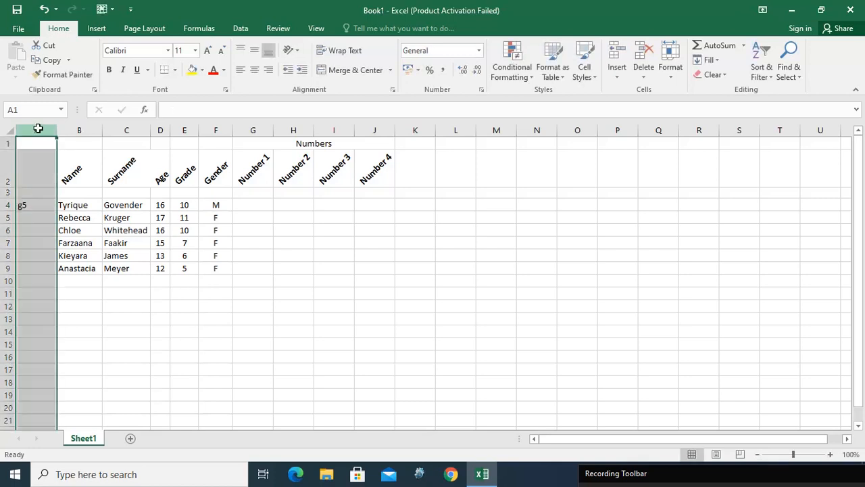
pyautogui.rightClick(37, 130)
pyautogui.click(61, 249)
# Enter 1 in A4 and 2 in A5 as the start of a number series
pyautogui.click(37, 206)
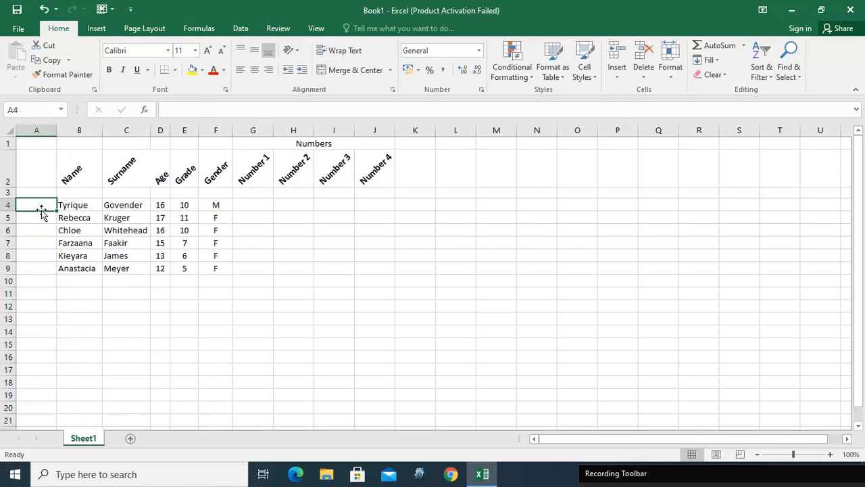
pyautogui.write('1')
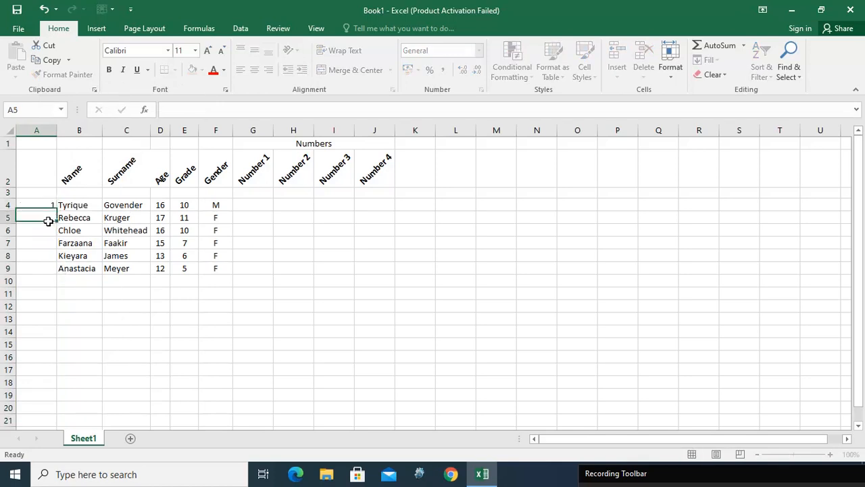
pyautogui.click(48, 218)
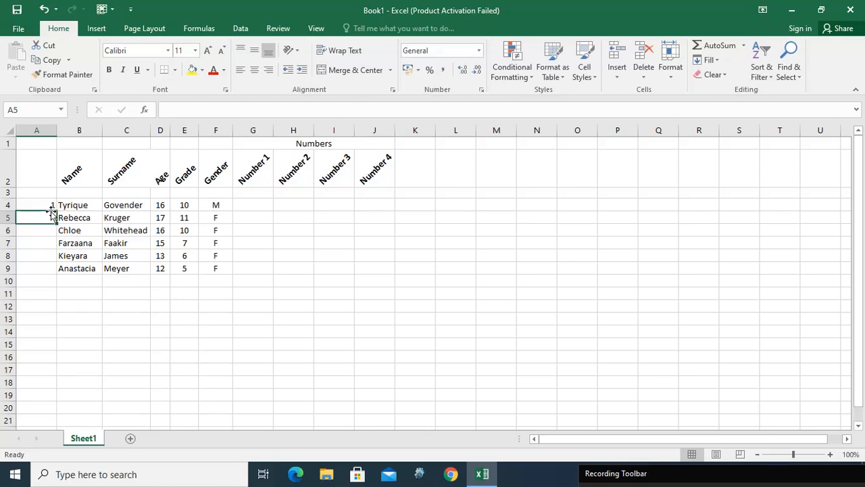
pyautogui.write('2')
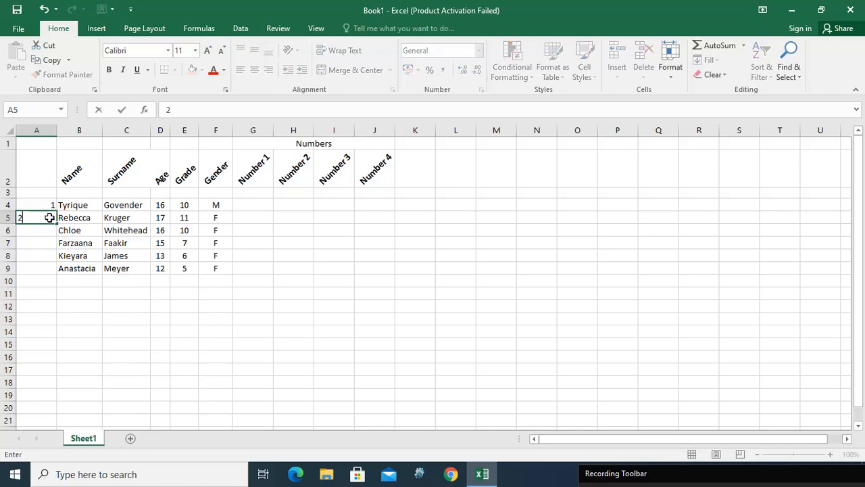
pyautogui.click(109, 267)
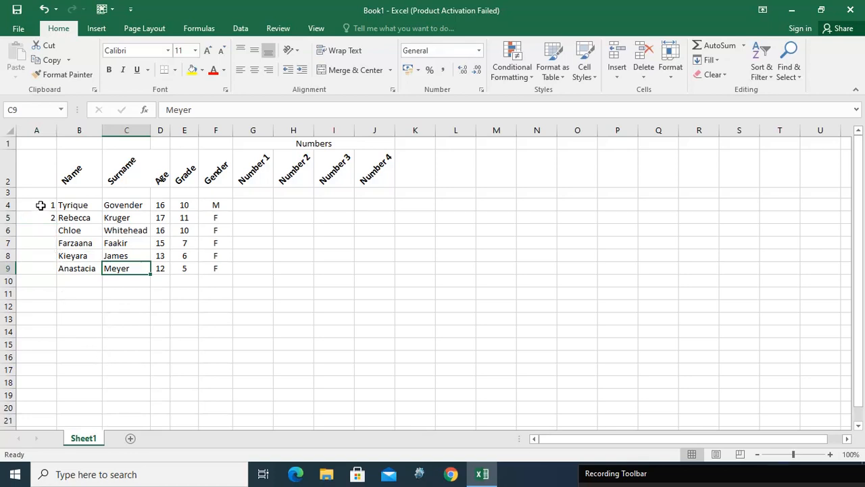
# Fill the number series from A4 and A5 down to A9, numbering every person up to 6
pyautogui.moveTo(41, 206); pyautogui.dragTo(39, 219)
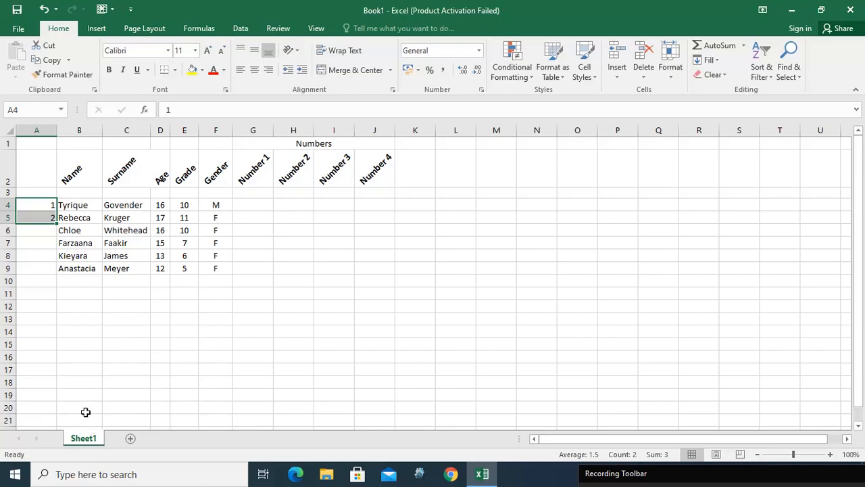
pyautogui.keyDown('ctrl'); pyautogui.scroll(2, 54, 210); pyautogui.keyUp('ctrl')
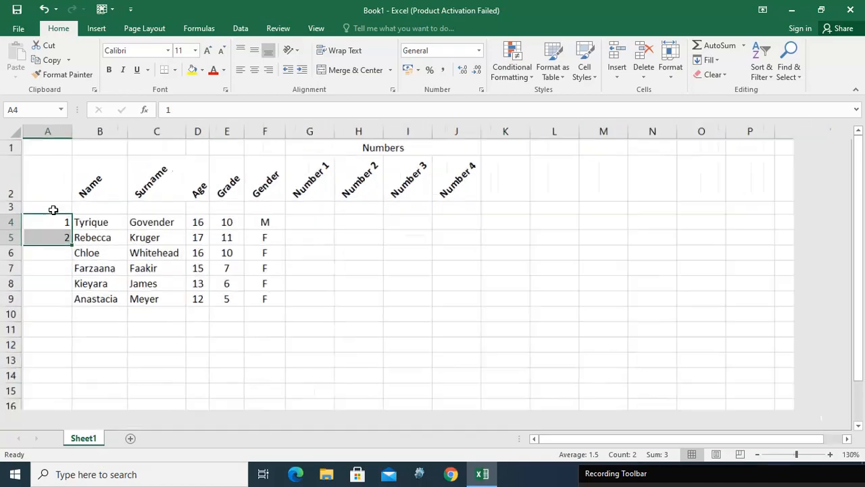
pyautogui.keyDown('ctrl'); pyautogui.scroll(15, 54, 209); pyautogui.keyUp('ctrl')
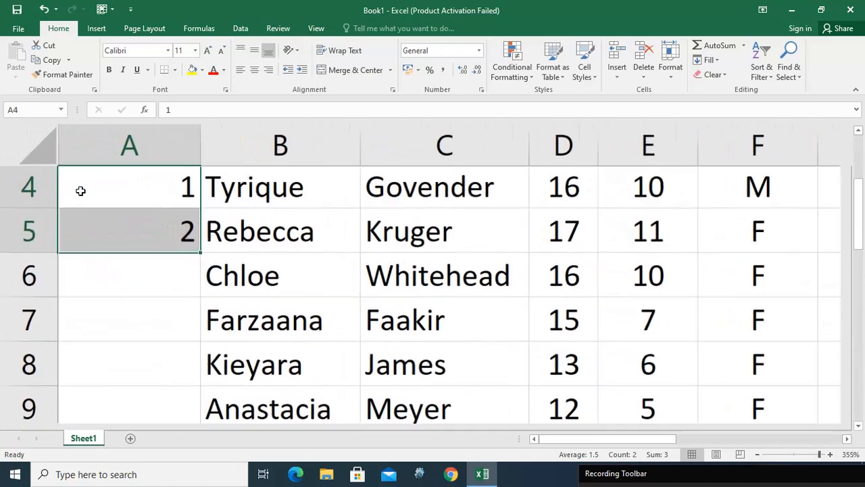
pyautogui.keyDown('ctrl'); pyautogui.scroll(3, 80, 190); pyautogui.keyUp('ctrl')
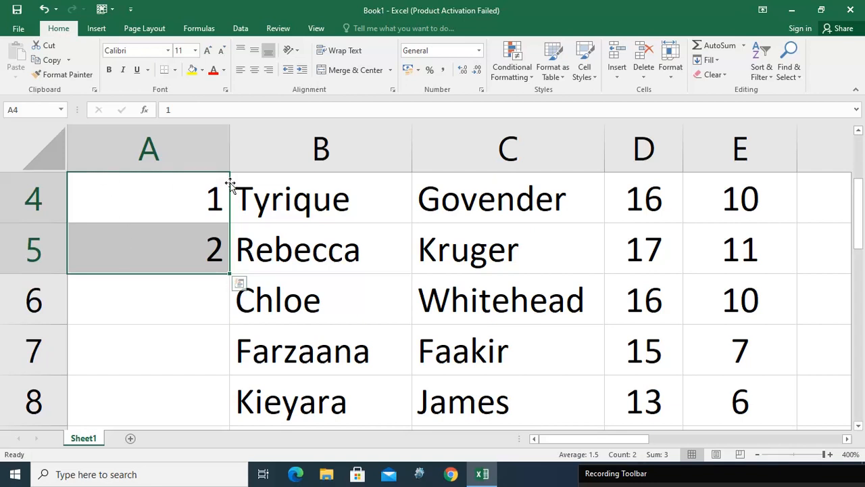
pyautogui.click(155, 214)
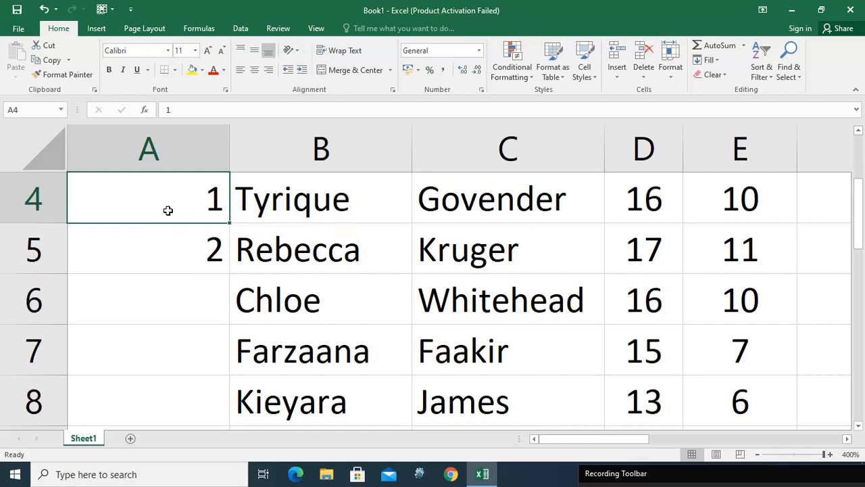
pyautogui.moveTo(171, 220); pyautogui.dragTo(178, 250)
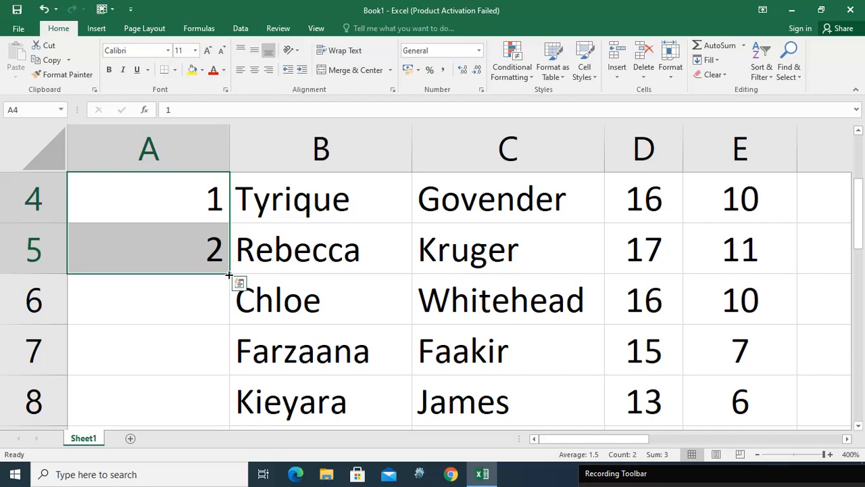
pyautogui.moveTo(229, 275); pyautogui.dragTo(226, 381)
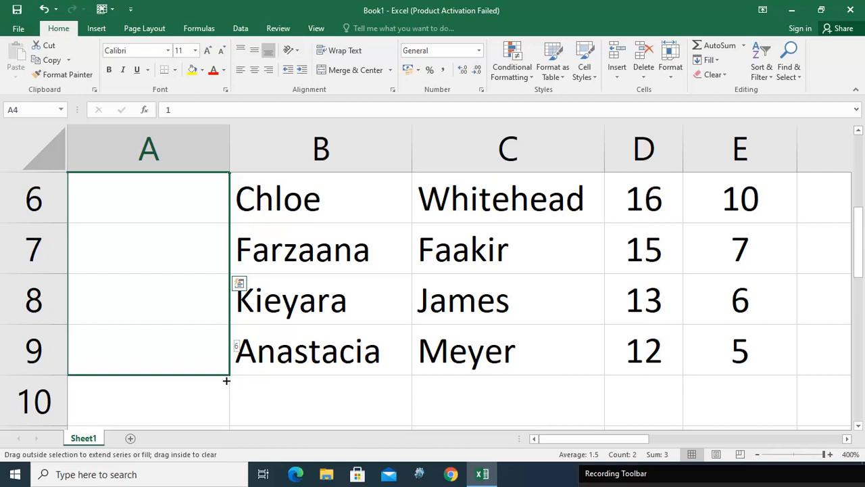
pyautogui.moveTo(226, 380); pyautogui.dragTo(227, 380)
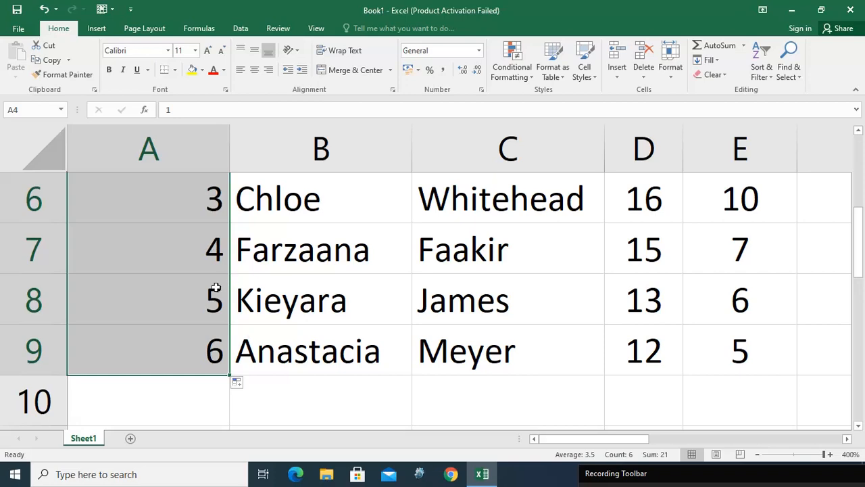
# Try extending the number series in column A down to row 106, and undo the fill
pyautogui.scroll(2, 212, 311)
pyautogui.scroll(-2, 213, 284)
pyautogui.moveTo(213, 284); pyautogui.dragTo(221, 292)
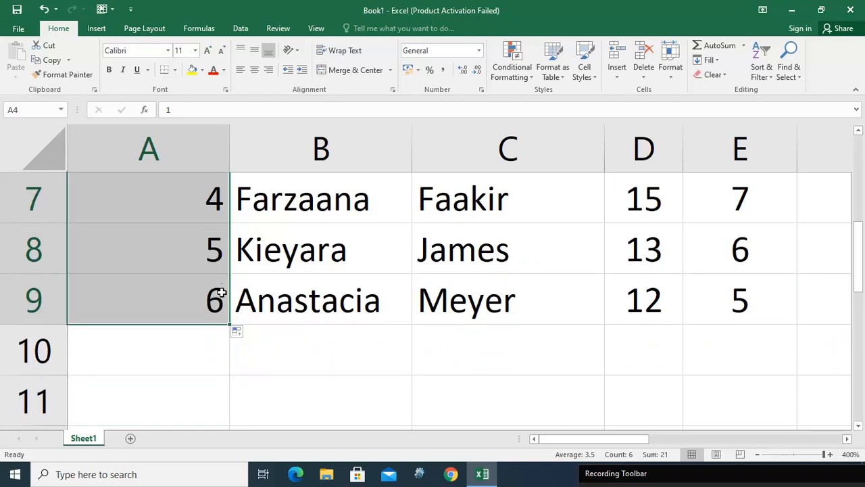
pyautogui.scroll(-13, 221, 292)
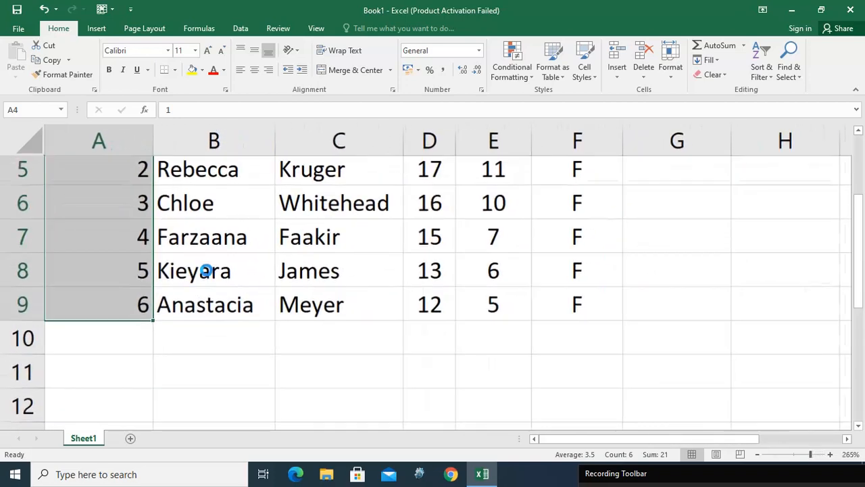
pyautogui.scroll(-11, 160, 260)
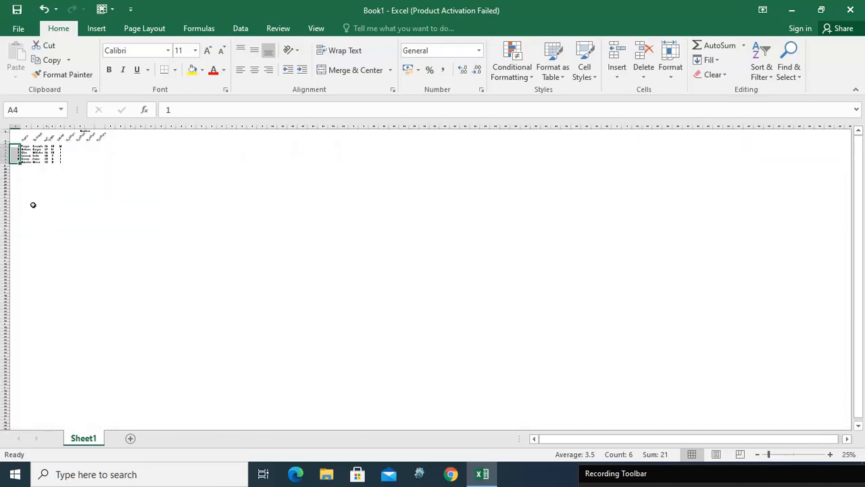
pyautogui.scroll(5, 13, 165)
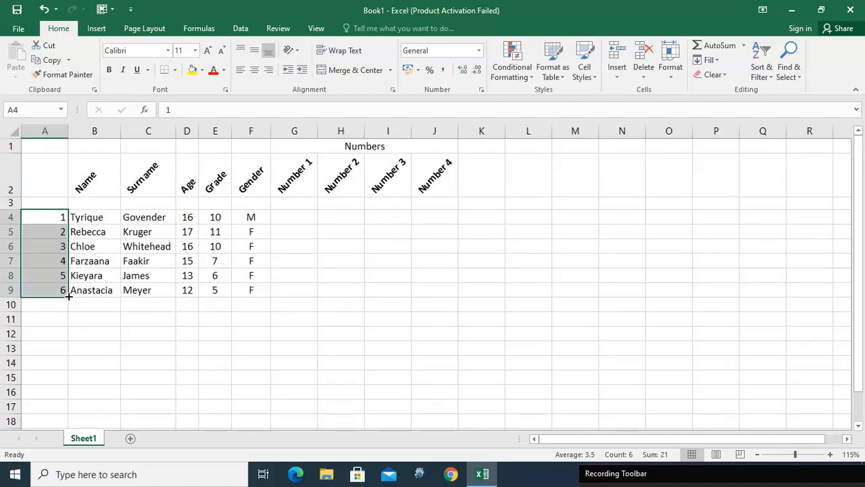
pyautogui.moveTo(69, 296); pyautogui.dragTo(64, 323)
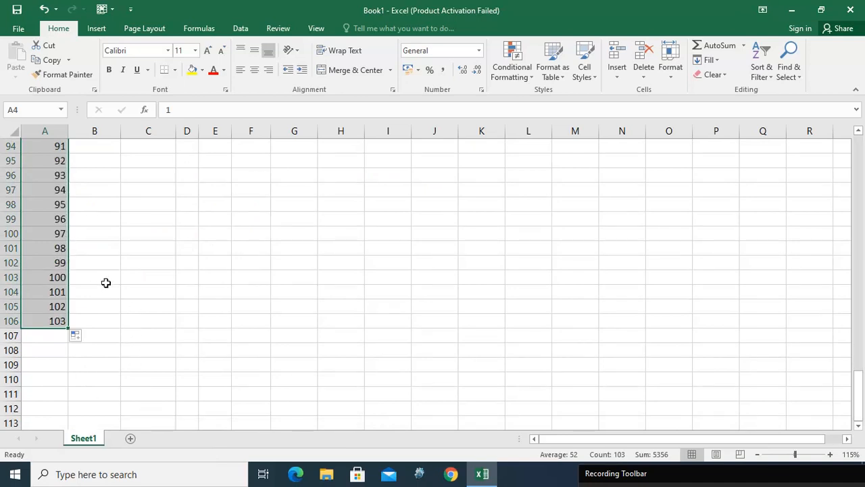
pyautogui.hotkey('ctrl', 'z')
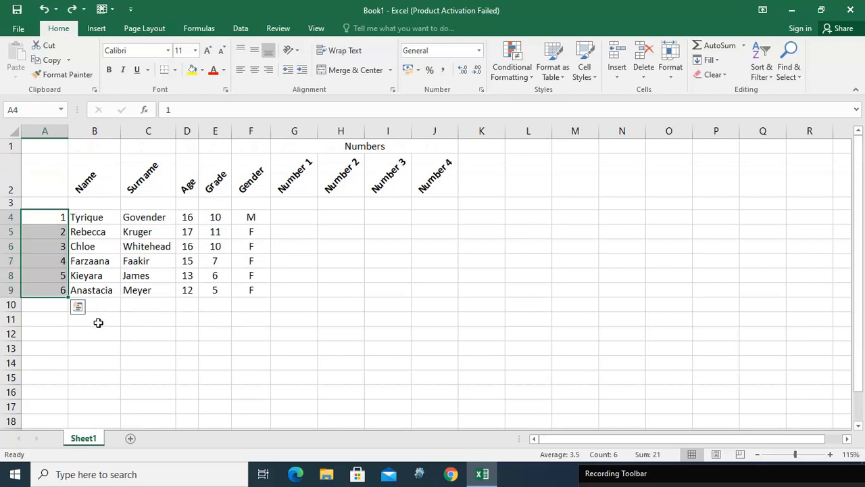
# Enter 2 in L3 and 4 in L4, and fill the number series down to L15
pyautogui.click(517, 203)
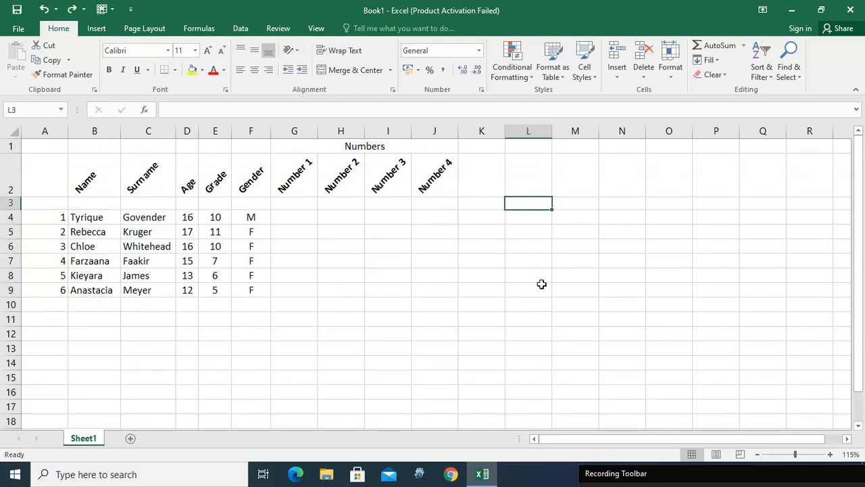
pyautogui.write('2')
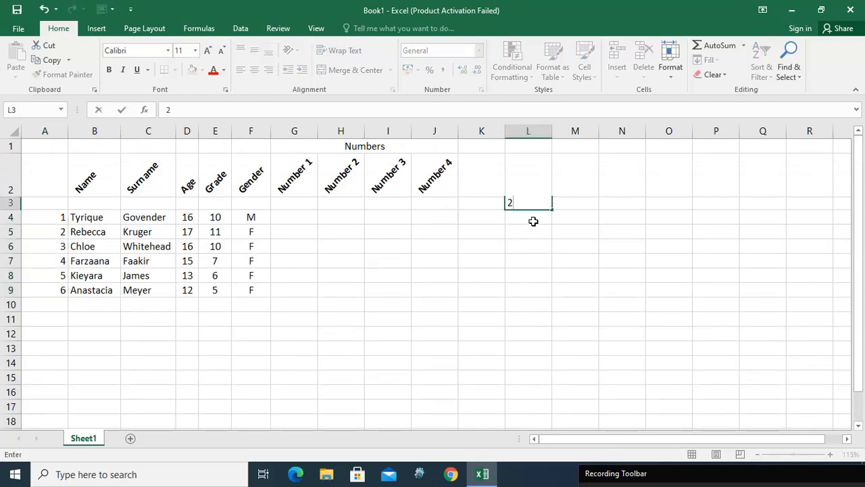
pyautogui.press('Return')
pyautogui.write('4')
pyautogui.press('BackSpace')
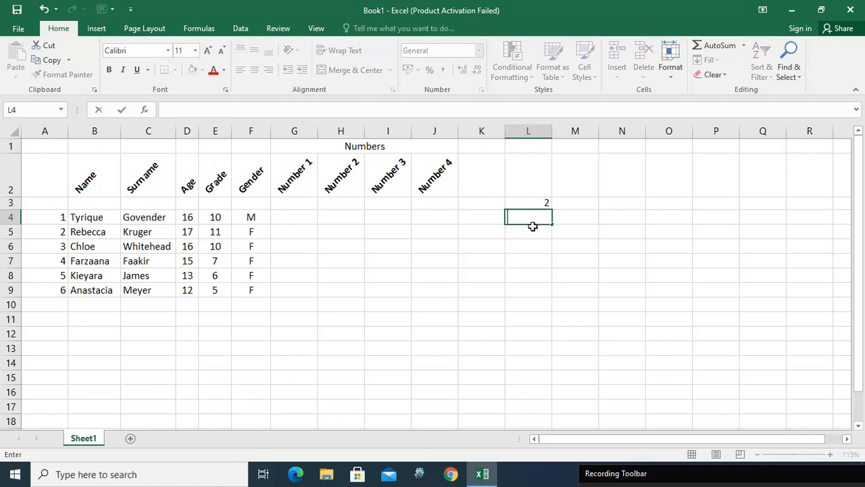
pyautogui.press('Return')
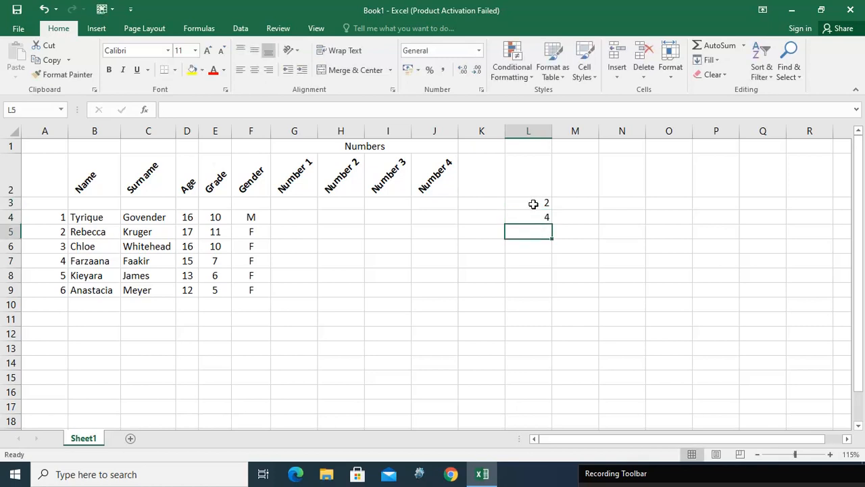
pyautogui.moveTo(533, 201); pyautogui.dragTo(554, 383)
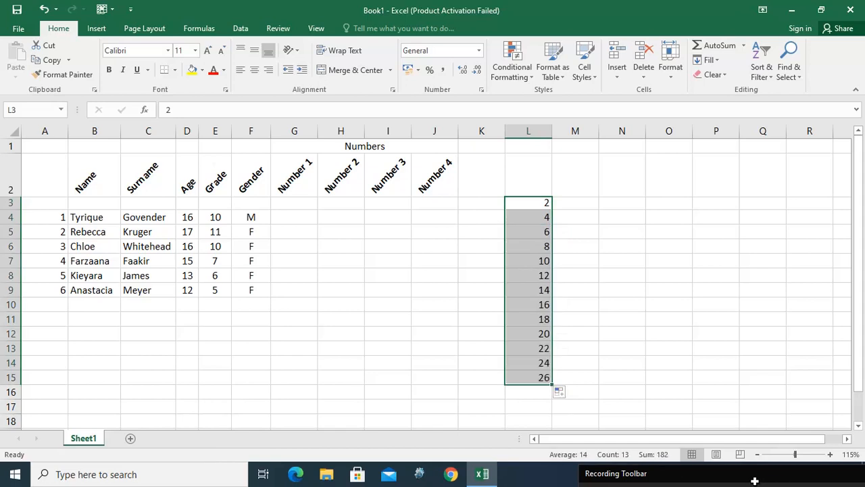
# Undo the series fill in column L and clear the remaining starting numbers
pyautogui.hotkey('ctrl', 'z')
pyautogui.hotkey('ctrl', 'z')
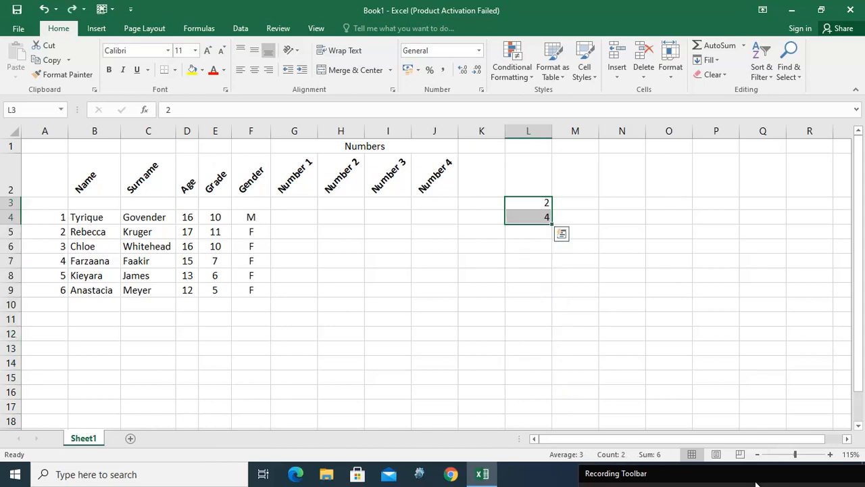
pyautogui.click(535, 125)
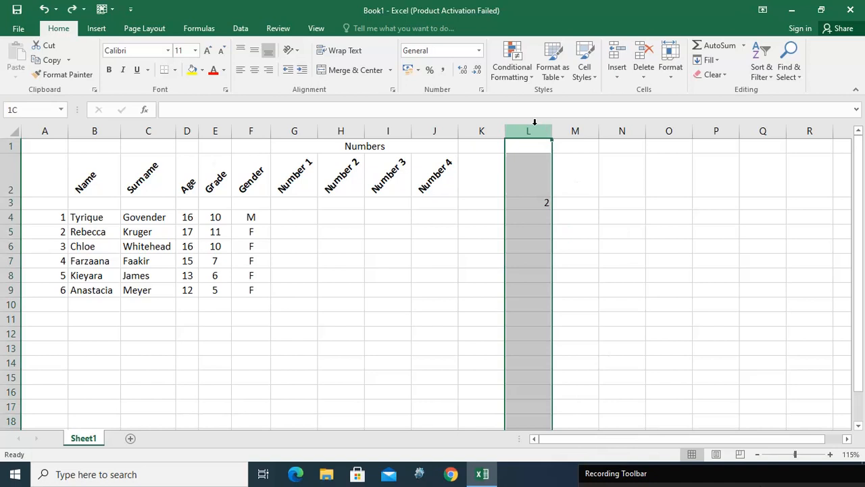
pyautogui.click(532, 203)
pyautogui.press('Delete')
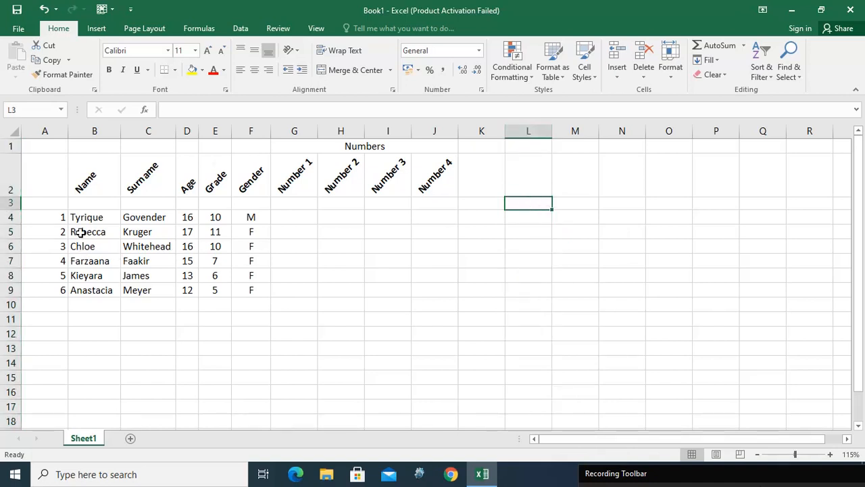
# Fit the width of column A to its contents
pyautogui.doubleClick(69, 132)
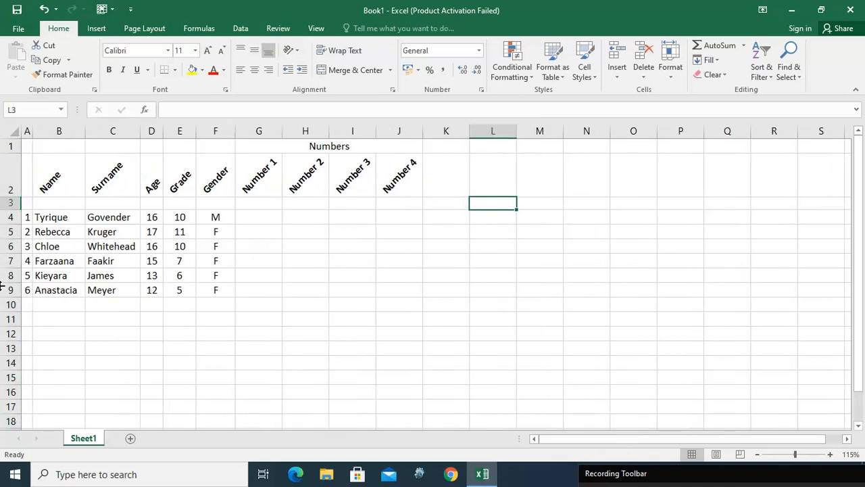
# Enter 3 in M5 and 7 in M6, and fill the number series down to M11
pyautogui.click(543, 229)
pyautogui.write('3')
pyautogui.press('Return')
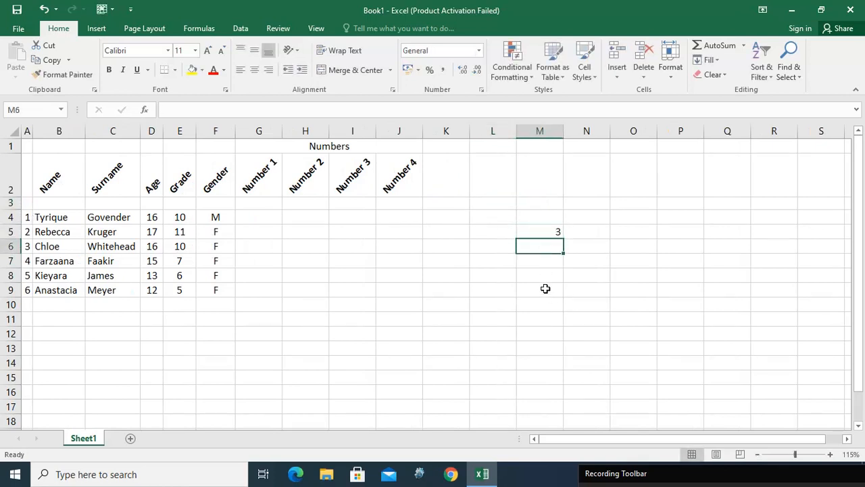
pyautogui.write('7')
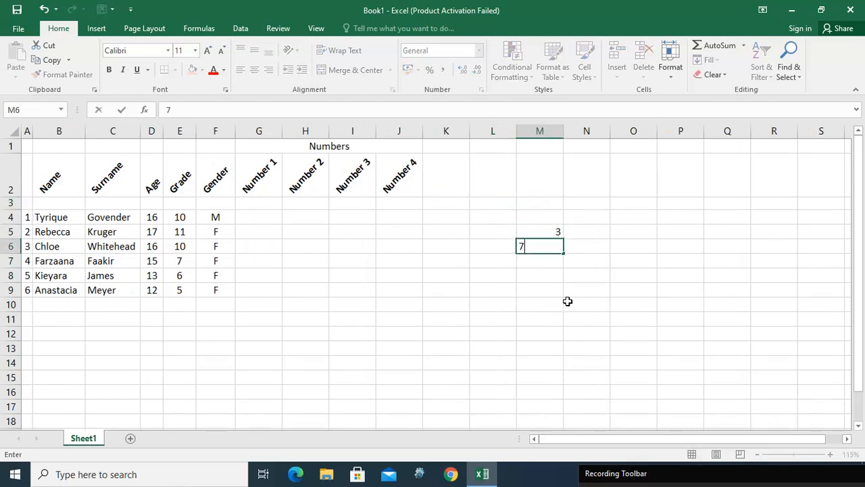
pyautogui.click(571, 302)
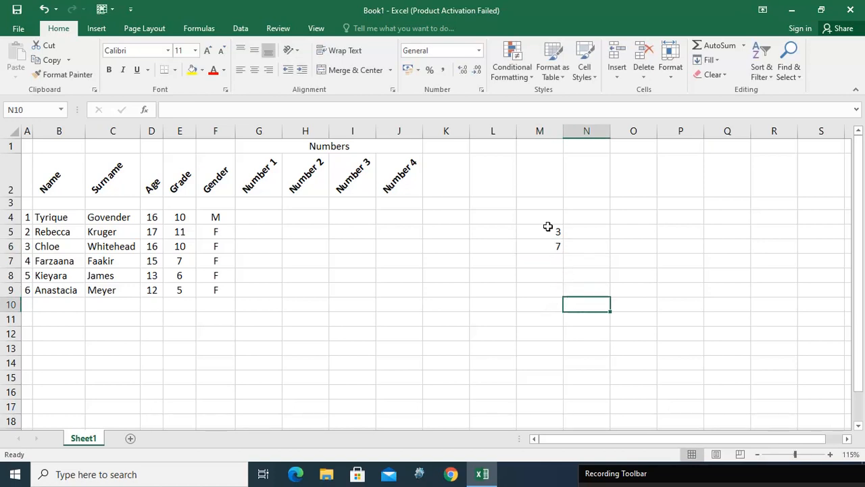
pyautogui.moveTo(543, 231); pyautogui.dragTo(562, 325)
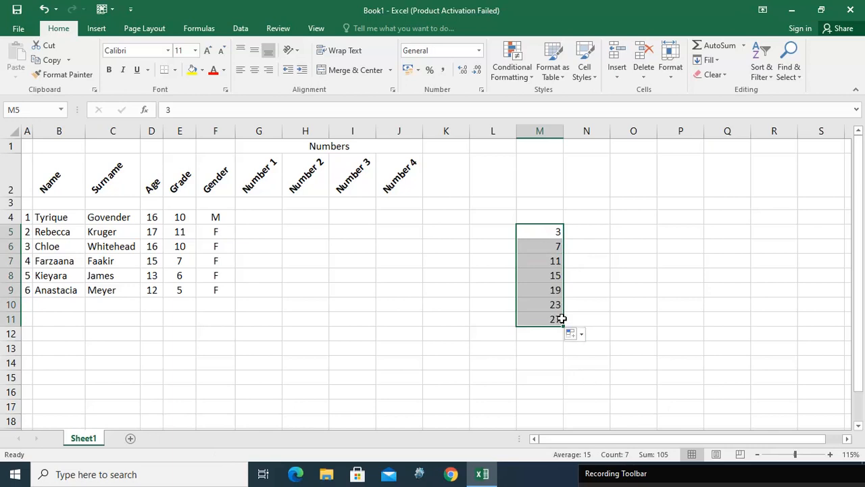
# Refill the series from M5 and M6 down to M16, and clear the contents of column M
pyautogui.click(572, 235)
pyautogui.click(557, 234)
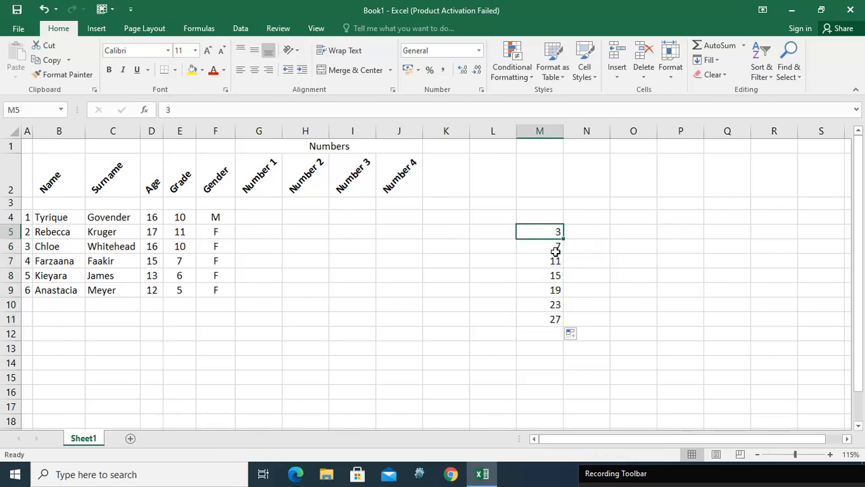
pyautogui.click(555, 246)
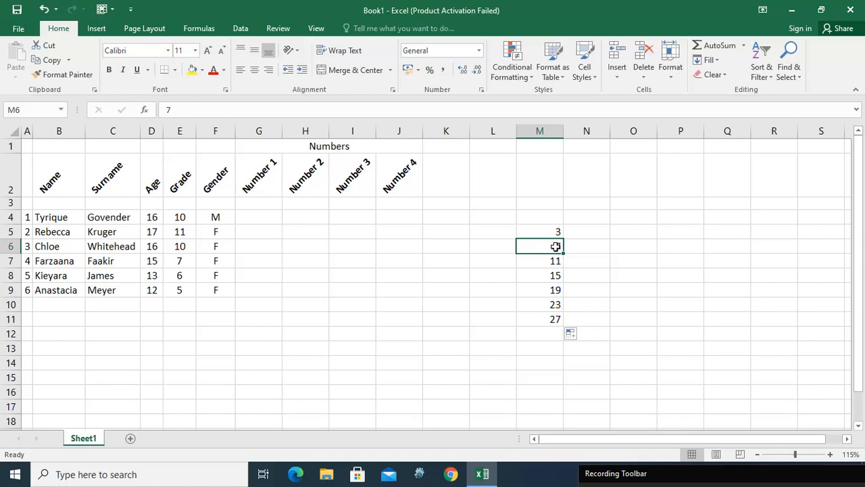
pyautogui.click(555, 260)
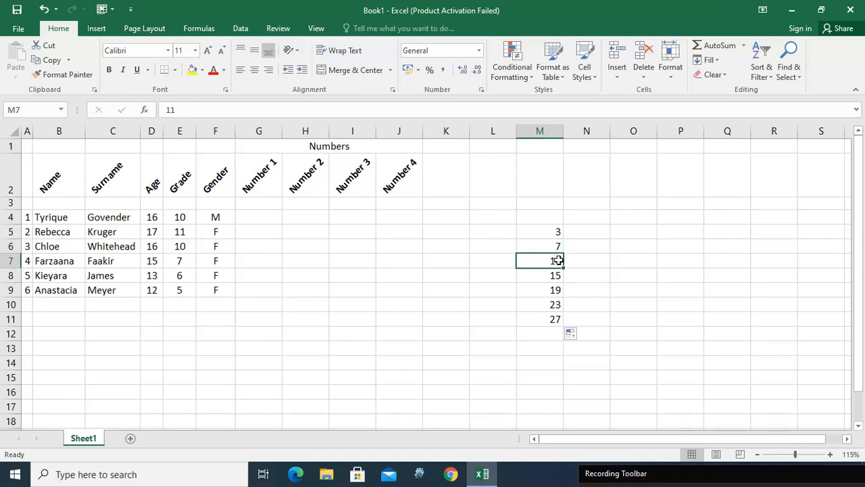
pyautogui.click(557, 276)
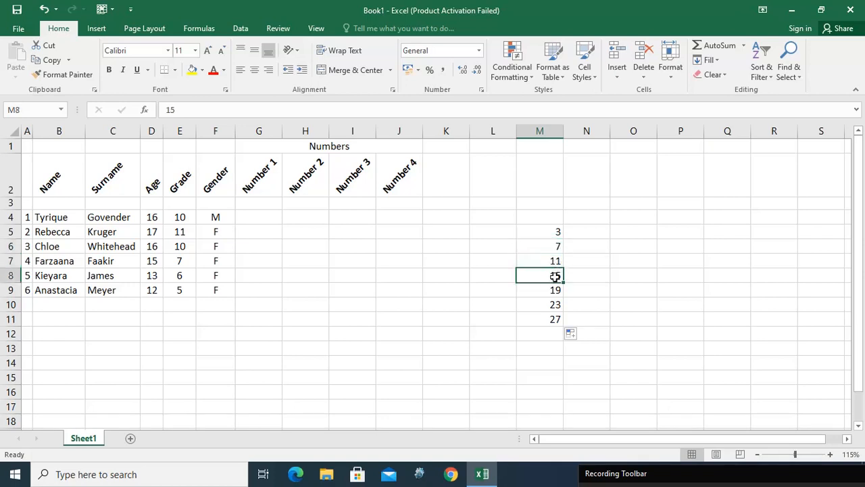
pyautogui.click(546, 235)
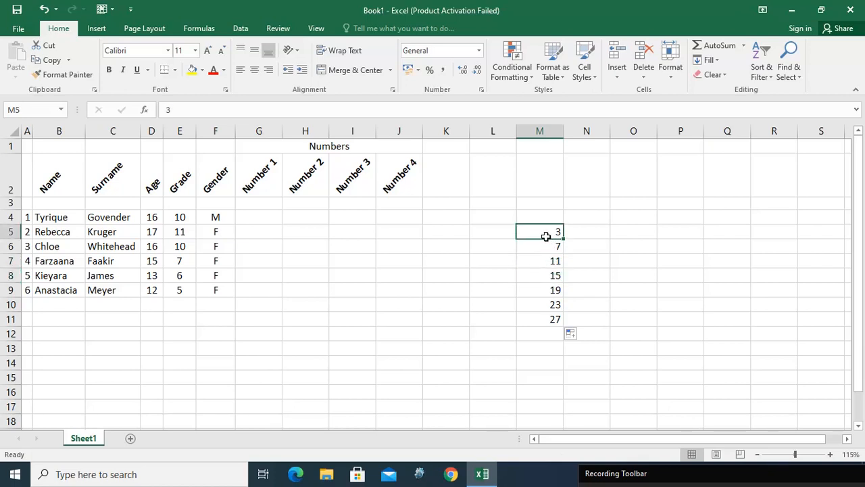
pyautogui.moveTo(546, 236); pyautogui.dragTo(552, 246)
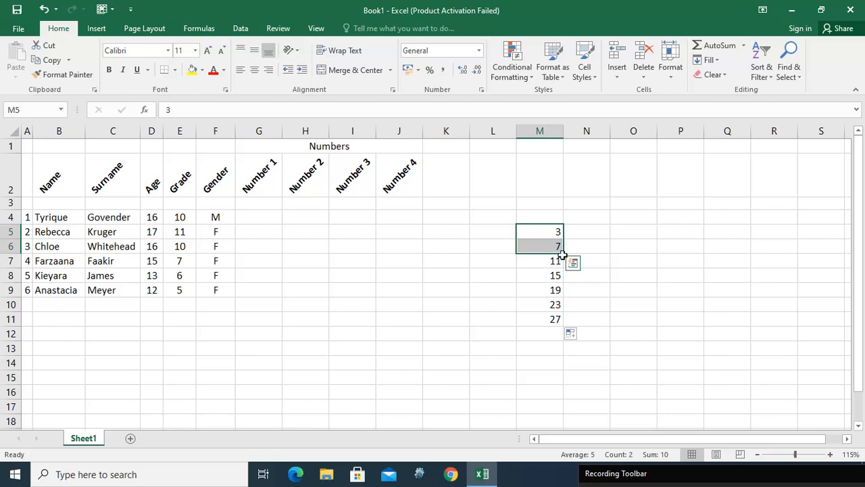
pyautogui.moveTo(562, 252); pyautogui.dragTo(560, 398)
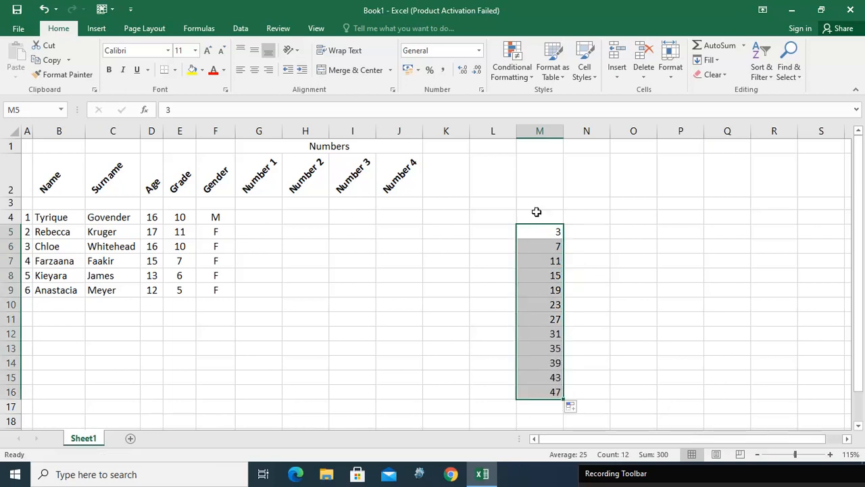
pyautogui.rightClick(535, 133)
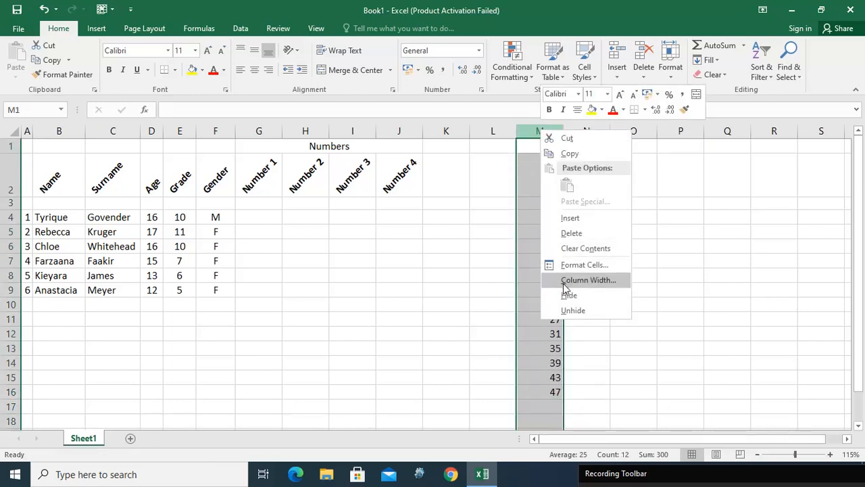
pyautogui.click(572, 250)
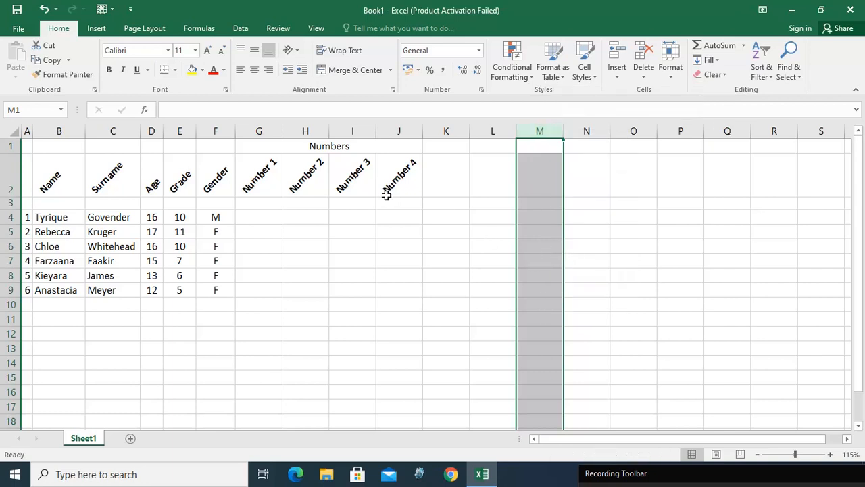
# Enter 10, 47, 23 and 89 in G4 to J4, under the Number 1 to Number 4 headings
pyautogui.click(272, 216)
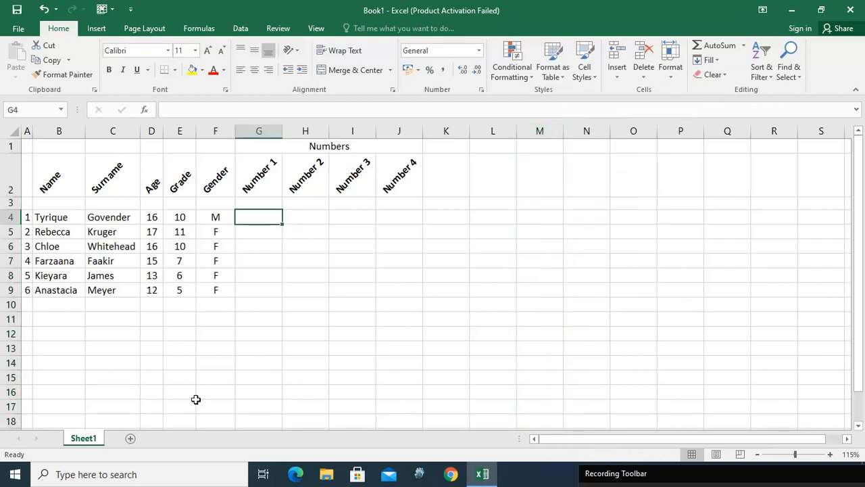
pyautogui.write('10')
pyautogui.press('Tab')
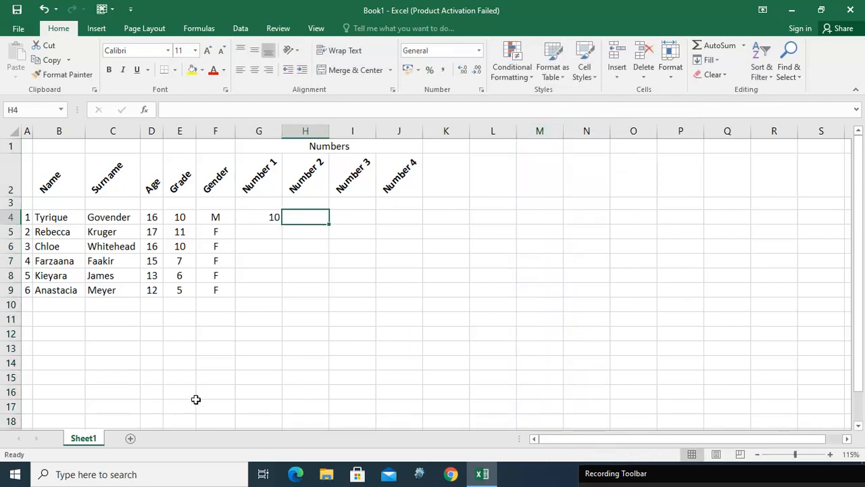
pyautogui.write('47')
pyautogui.press('Tab')
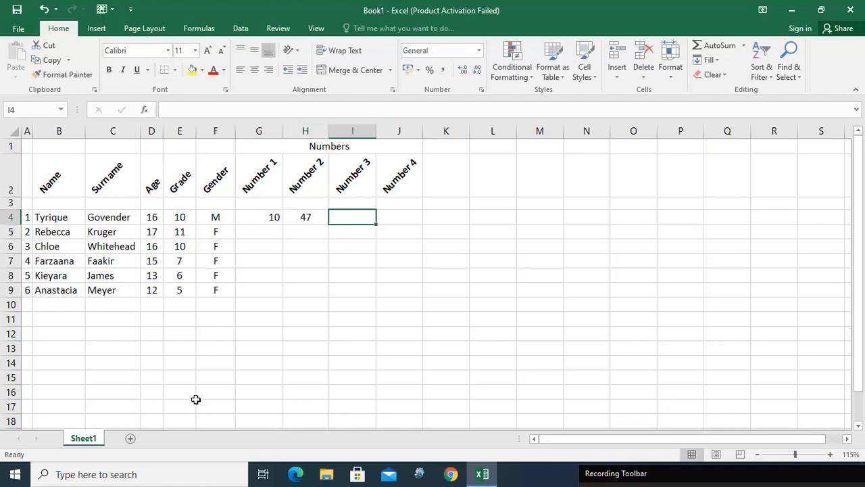
pyautogui.write('23')
pyautogui.press('Tab')
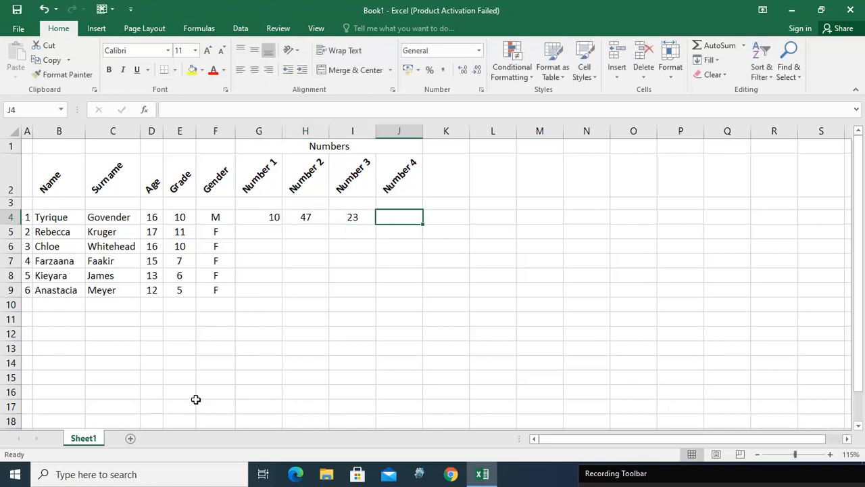
pyautogui.write('89')
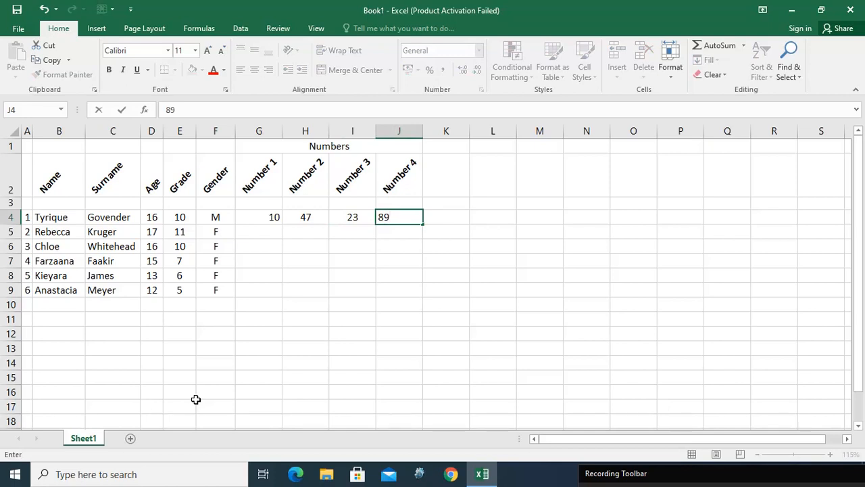
pyautogui.click(256, 217)
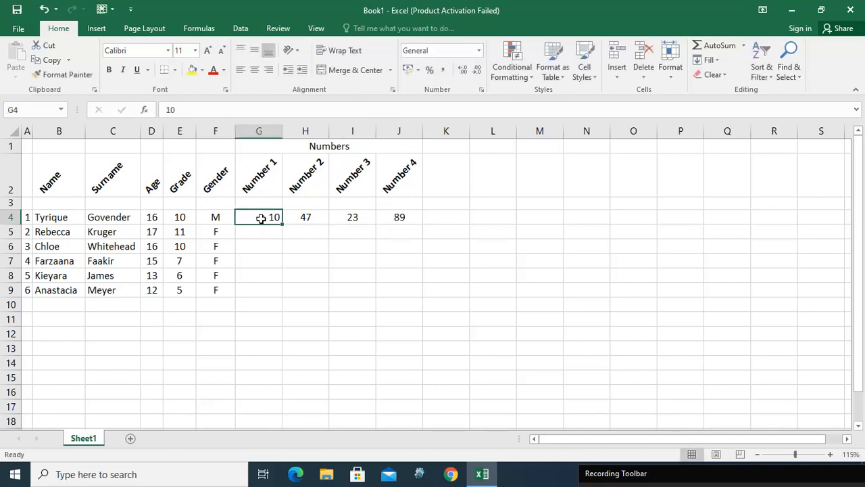
# Fill the four numbers in G4:J4 down to row 9 for every person
pyautogui.click(261, 232)
pyautogui.click(291, 243)
pyautogui.click(358, 262)
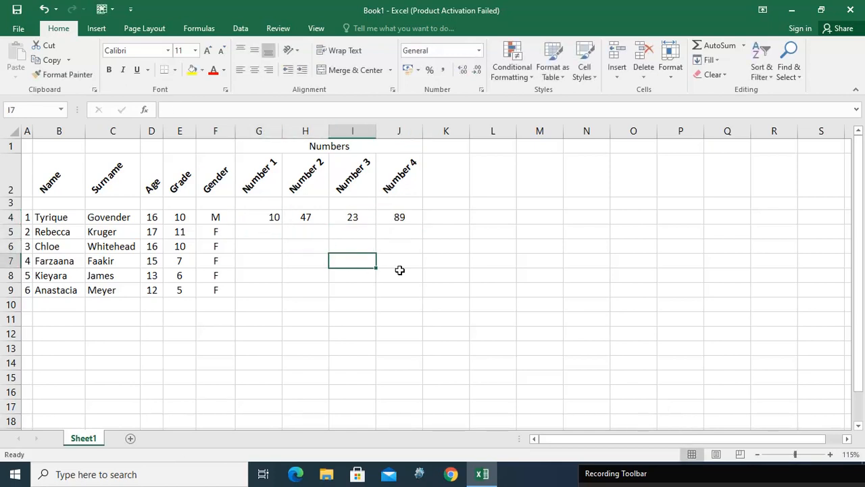
pyautogui.click(399, 271)
pyautogui.click(301, 277)
pyautogui.click(270, 217)
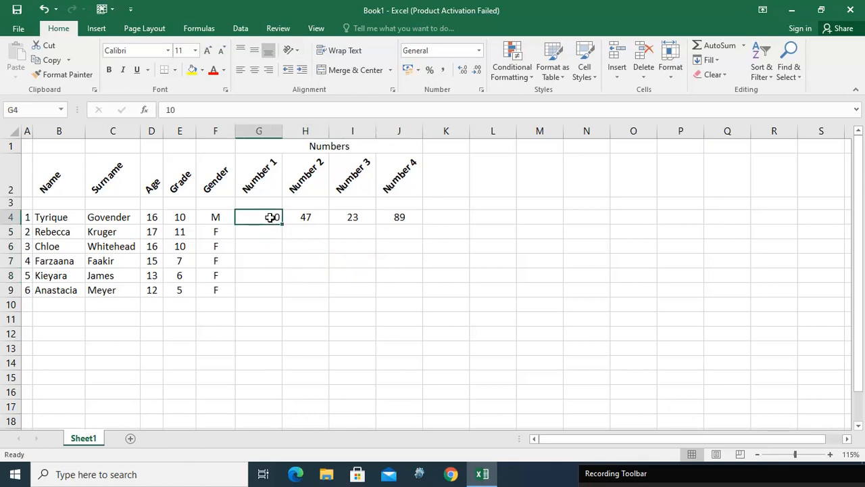
pyautogui.moveTo(270, 217); pyautogui.dragTo(421, 294)
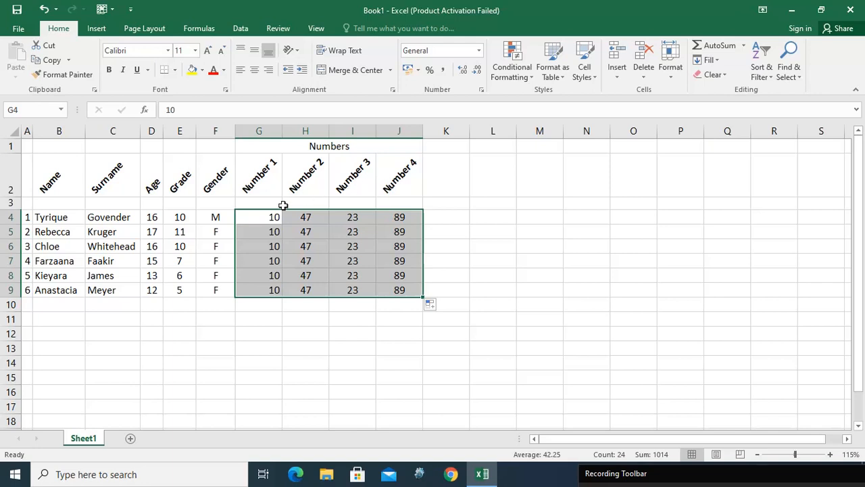
# Add the headings Formula in K2 and Function in L2
pyautogui.click(457, 190)
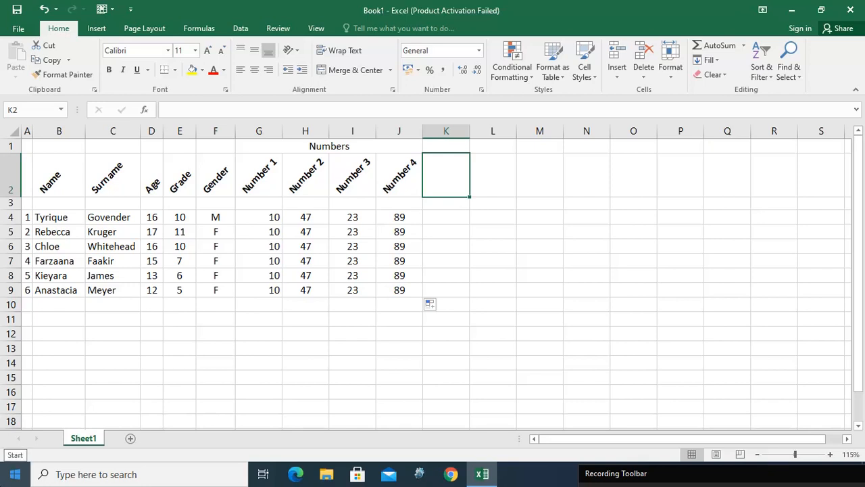
pyautogui.write('Formu')
pyautogui.press('BackSpace')
pyautogui.write('ula')
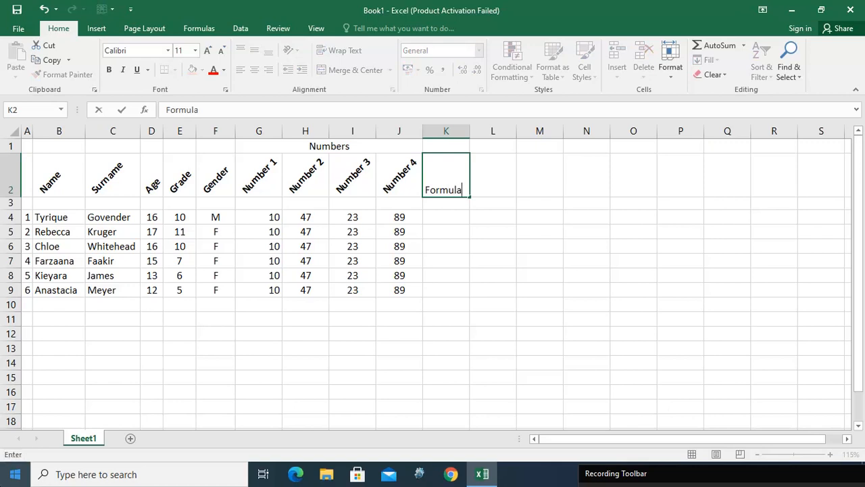
pyautogui.press('Tab')
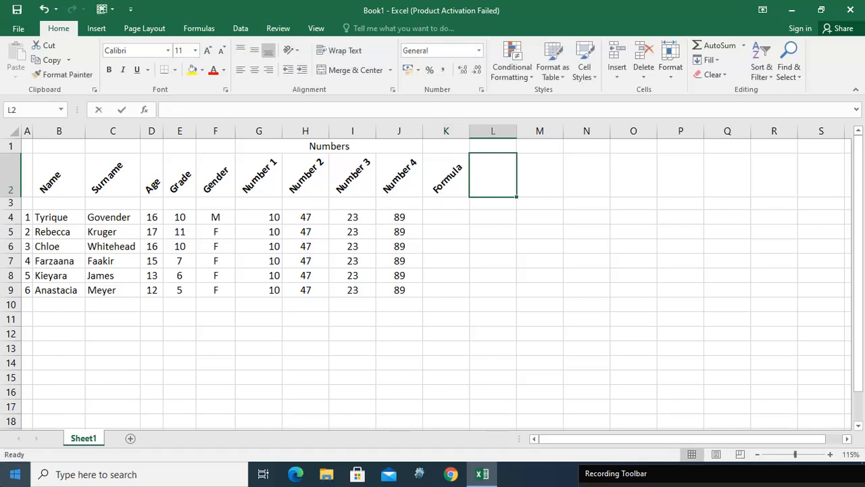
pyautogui.write('Function')
pyautogui.press('Return')
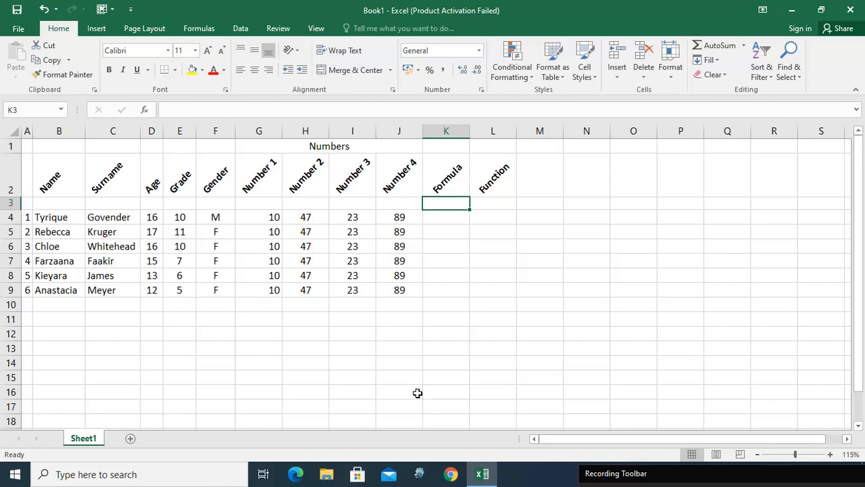
# Enter the formula =10+47+23+89 in K4 to add the first person's four numbers as typed constants
pyautogui.click(440, 217)
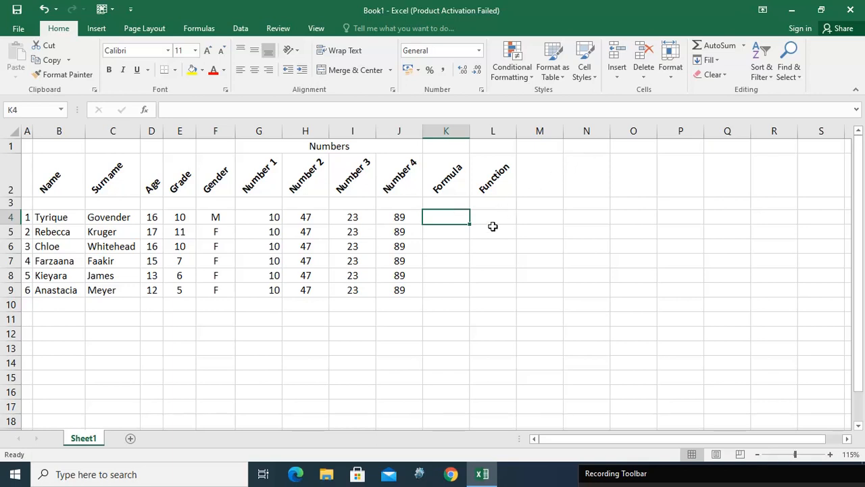
pyautogui.click(472, 217)
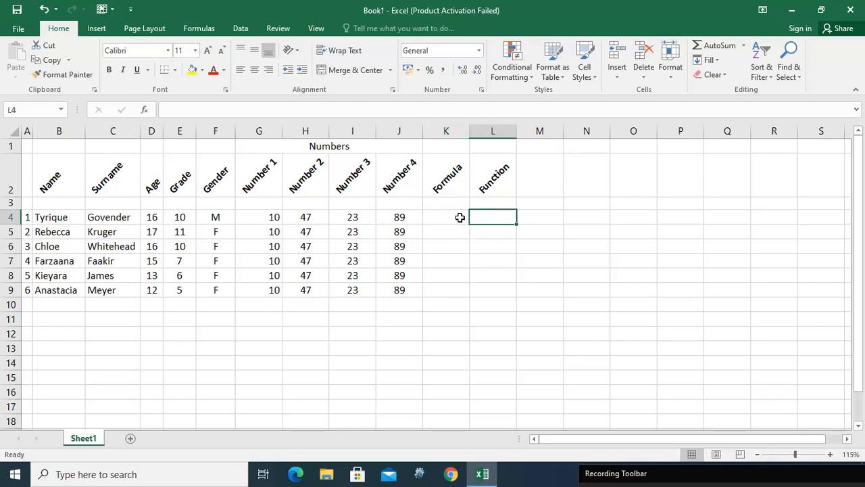
pyautogui.click(458, 218)
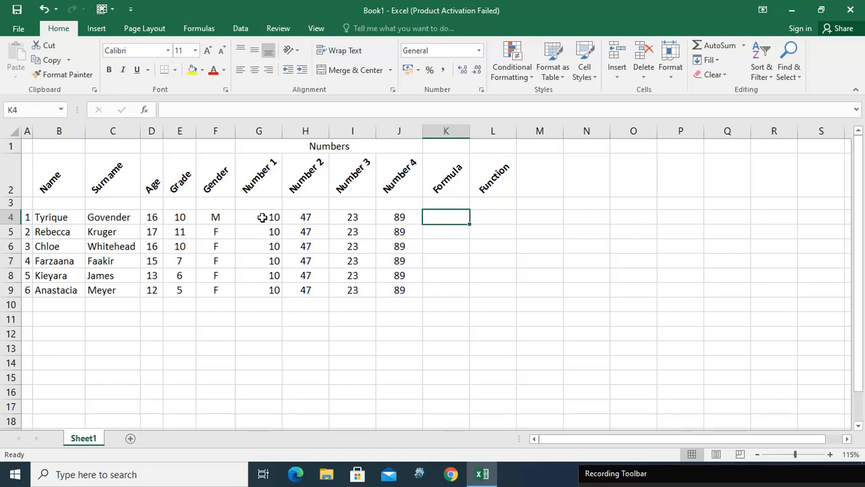
pyautogui.write('=')
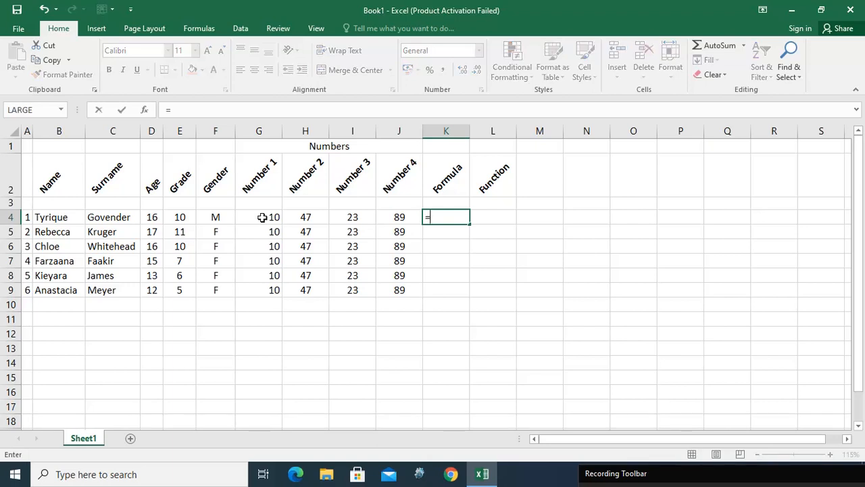
pyautogui.write('10+47+')
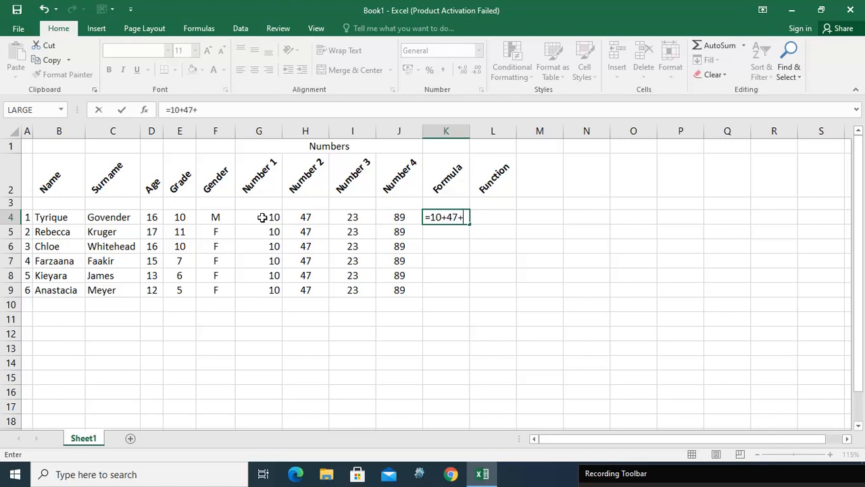
pyautogui.write('23+89')
pyautogui.press('Return')
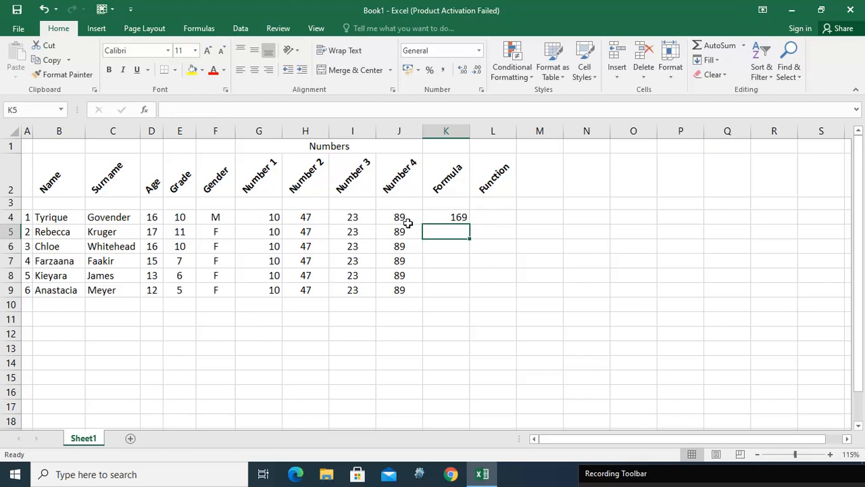
# Change the first person's Number 1 value in G4 to 11
pyautogui.click(436, 217)
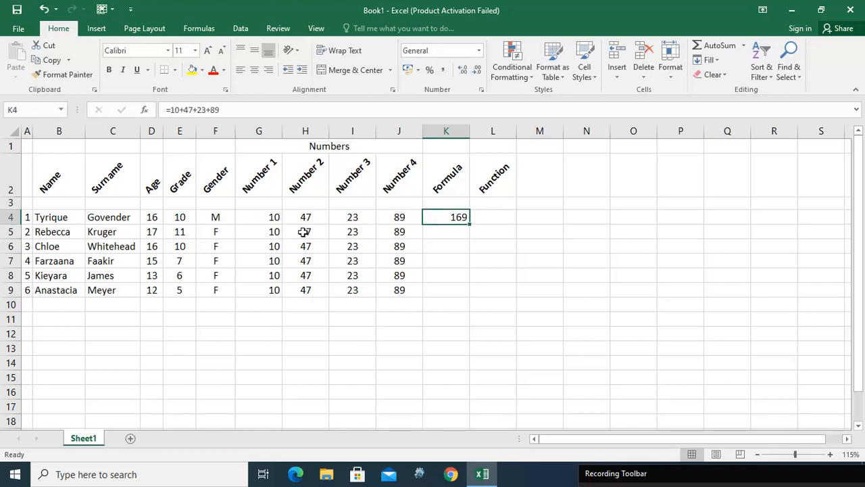
pyautogui.moveTo(269, 217); pyautogui.dragTo(465, 219)
pyautogui.click(479, 218)
pyautogui.click(458, 218)
pyautogui.click(273, 220)
pyautogui.write('11')
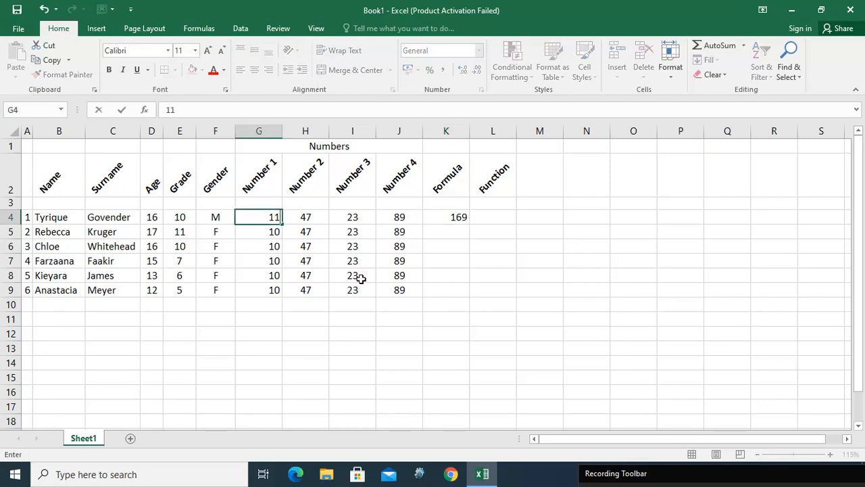
pyautogui.press('Return')
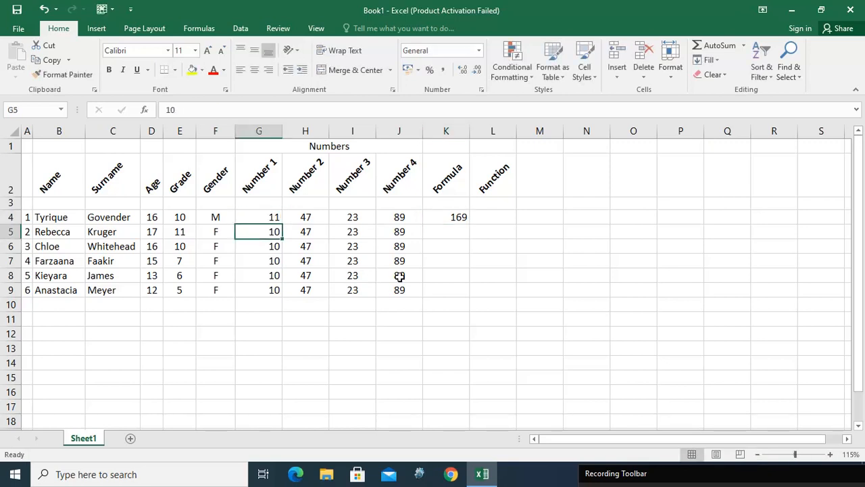
# Edit the formula in K4 to read =11+47+23+89
pyautogui.click(452, 216)
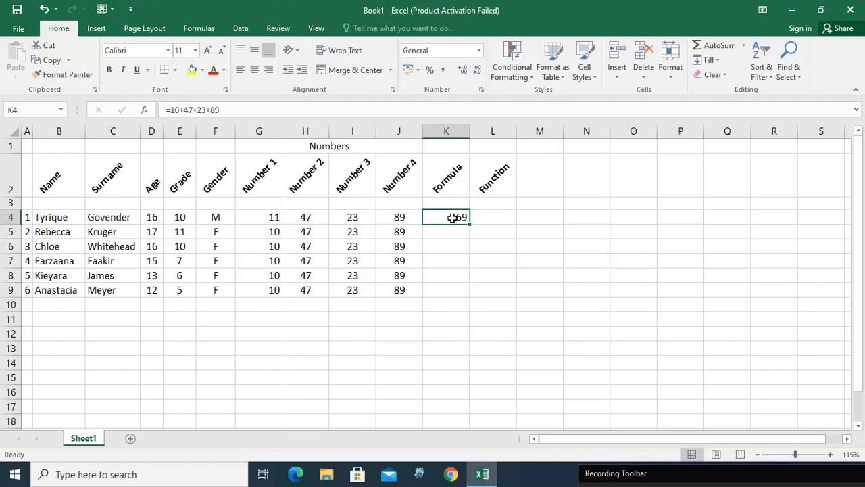
pyautogui.click(226, 108)
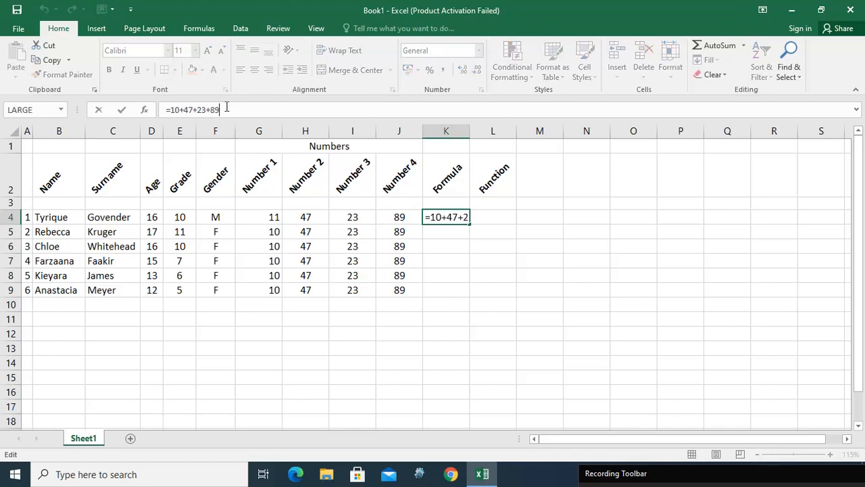
pyautogui.click(174, 109)
pyautogui.press('Delete')
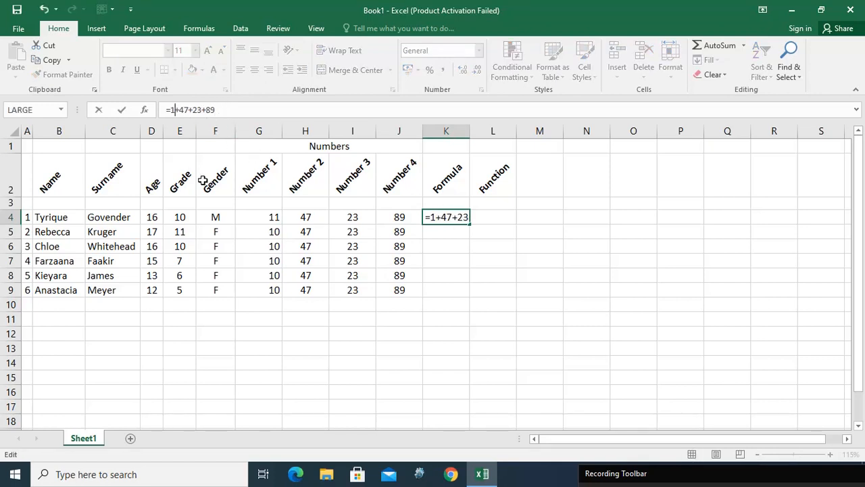
pyautogui.write('1')
pyautogui.press('Return')
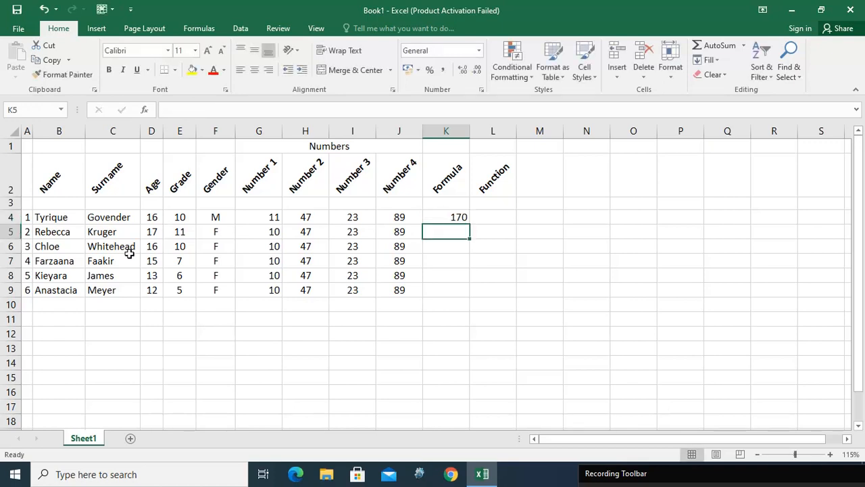
# Set the Number 2 value in H5 to 84 and the Number 4 value in J4 to 67
pyautogui.click(305, 231)
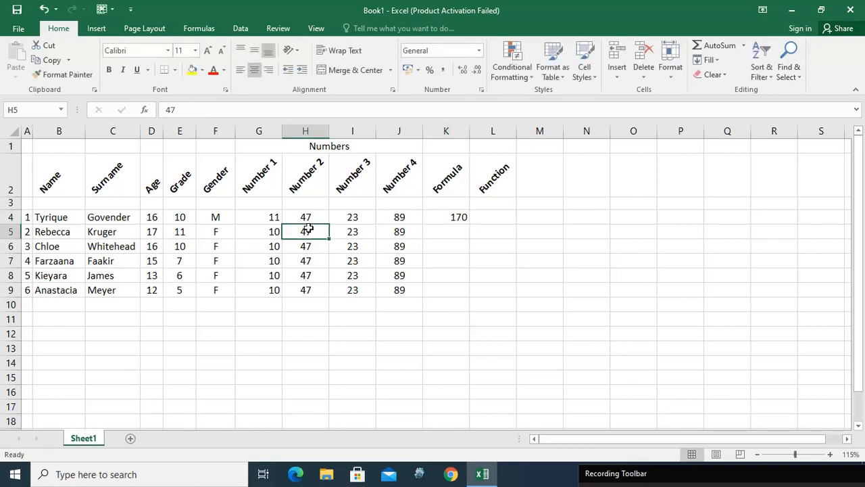
pyautogui.write('84')
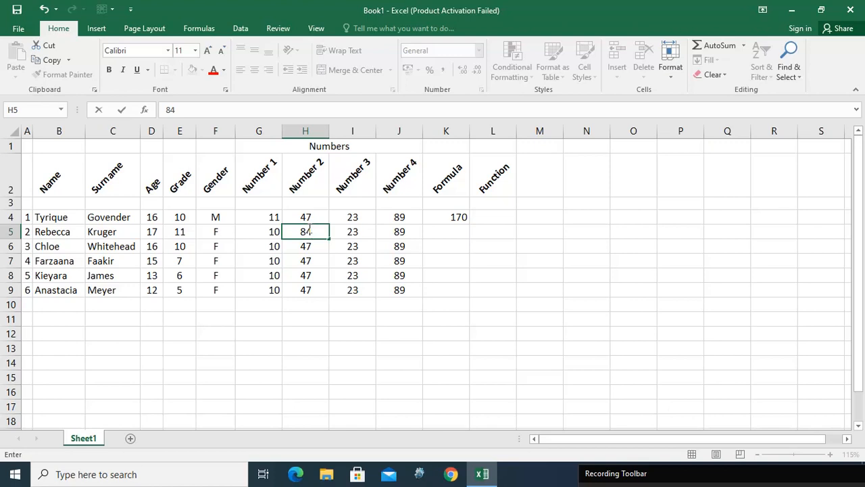
pyautogui.press('Return')
pyautogui.click(440, 232)
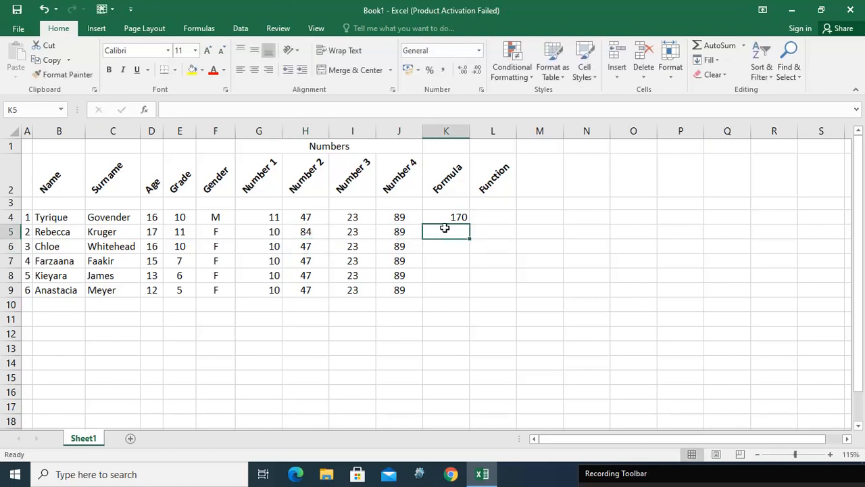
pyautogui.click(389, 217)
pyautogui.write('67')
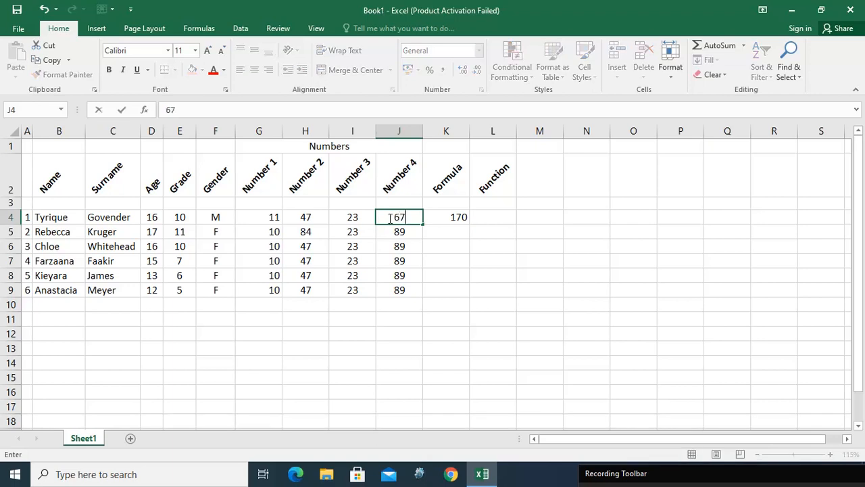
pyautogui.press('Return')
# Edit the last number in the K4 formula so that it reads =11+47+23+67
pyautogui.click(459, 222)
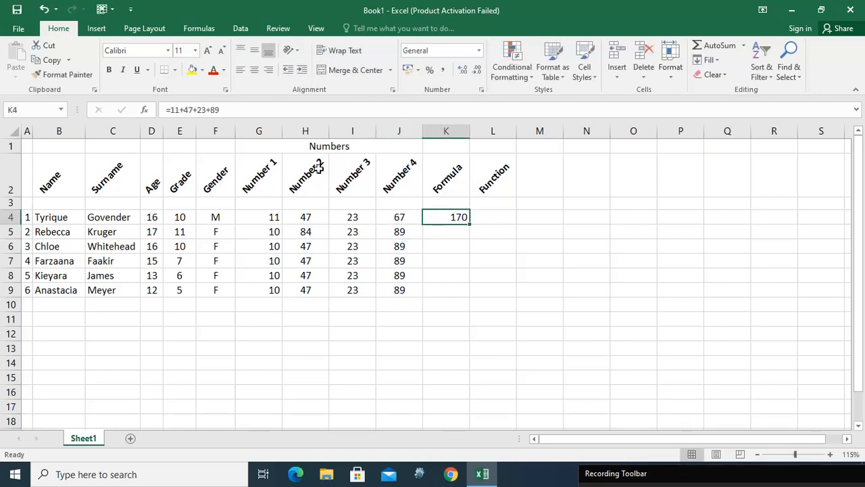
pyautogui.click(214, 110)
pyautogui.press('BackSpace')
pyautogui.press('Delete')
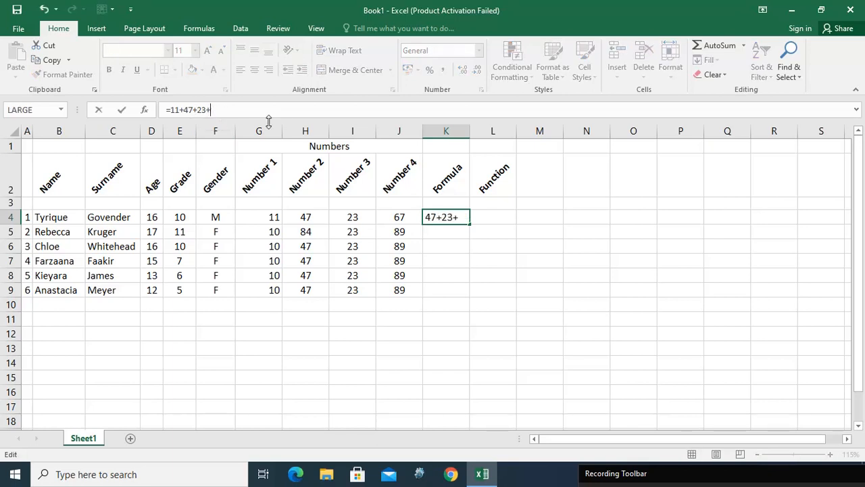
pyautogui.write('67')
pyautogui.press('Return')
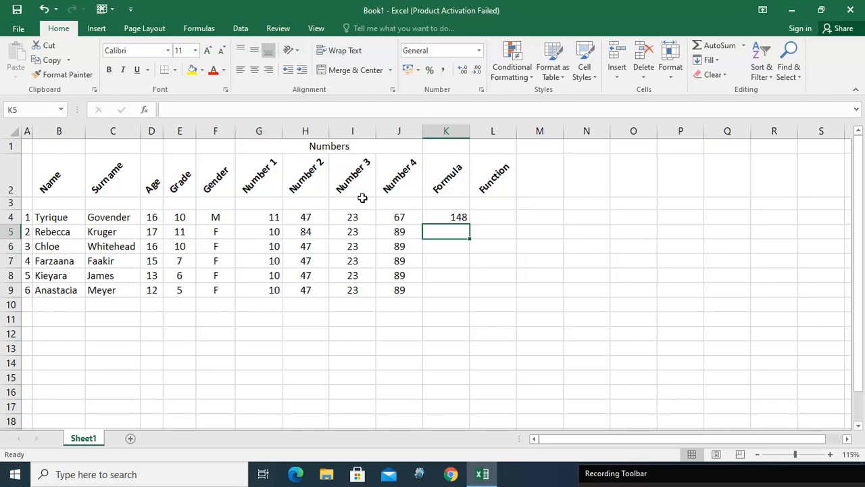
# Replace the constants in K4 with the cell-reference formula =G4+H4+I4+J4
pyautogui.moveTo(412, 217); pyautogui.dragTo(269, 222)
pyautogui.click(261, 219)
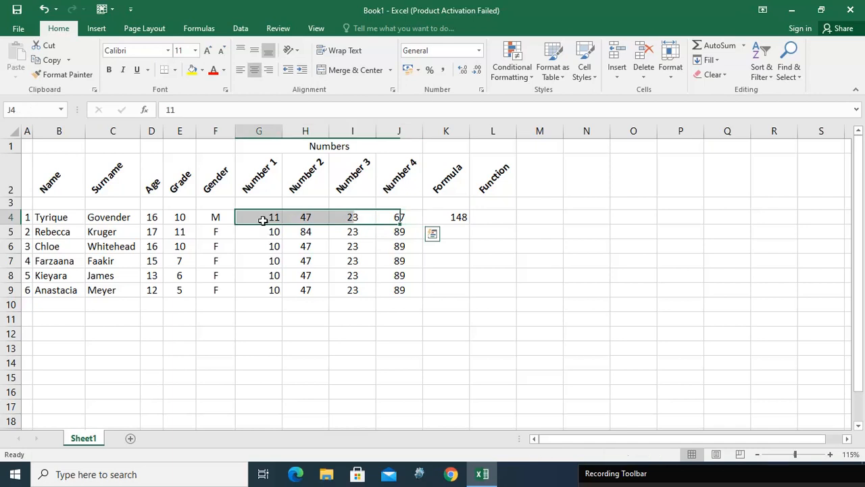
pyautogui.click(452, 217)
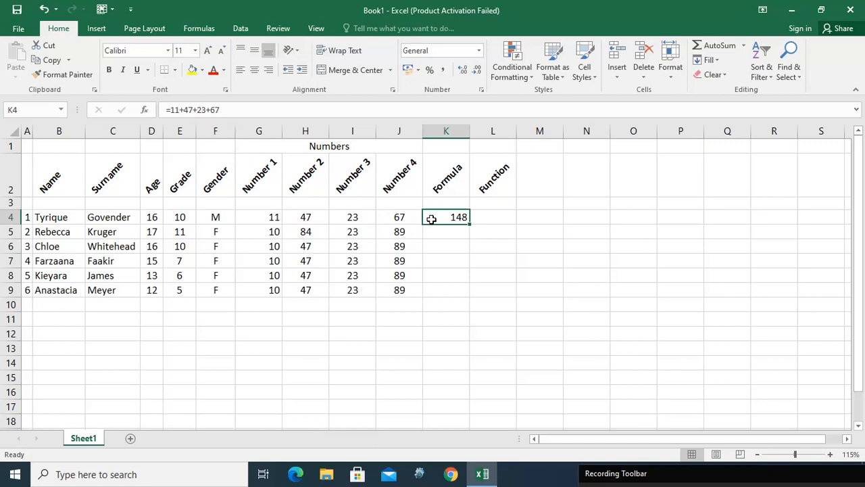
pyautogui.write('=')
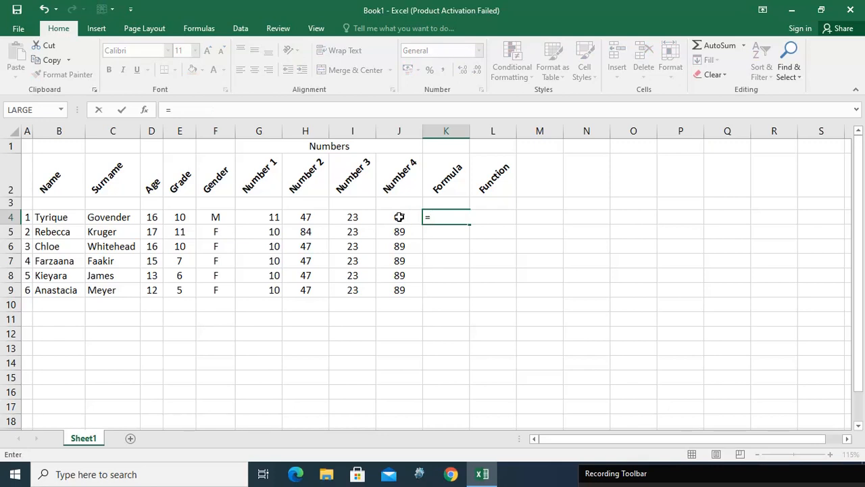
pyautogui.click(259, 218)
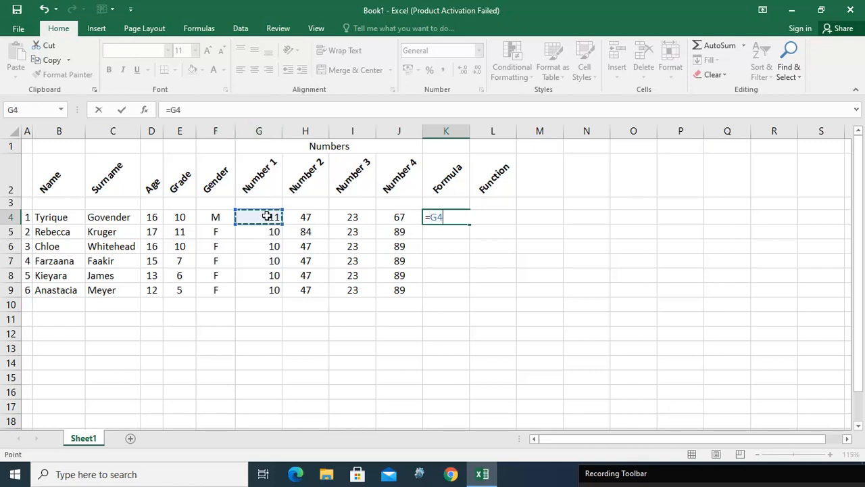
pyautogui.write('+')
pyautogui.click(302, 216)
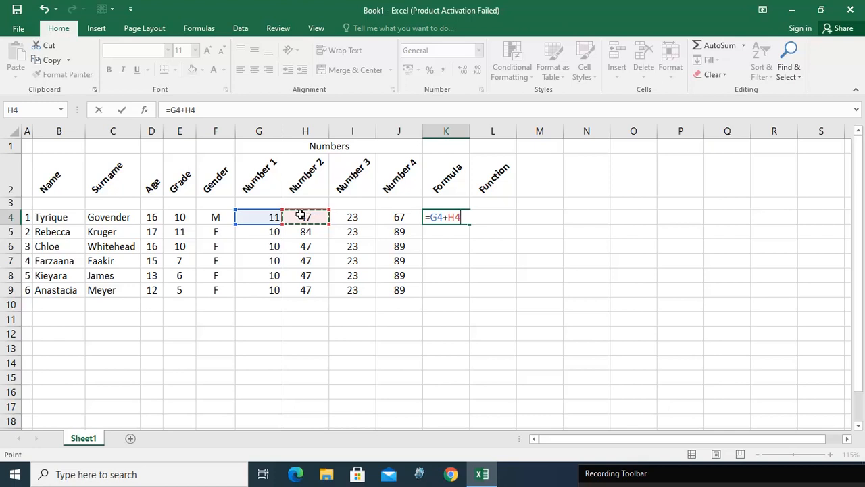
pyautogui.write('+')
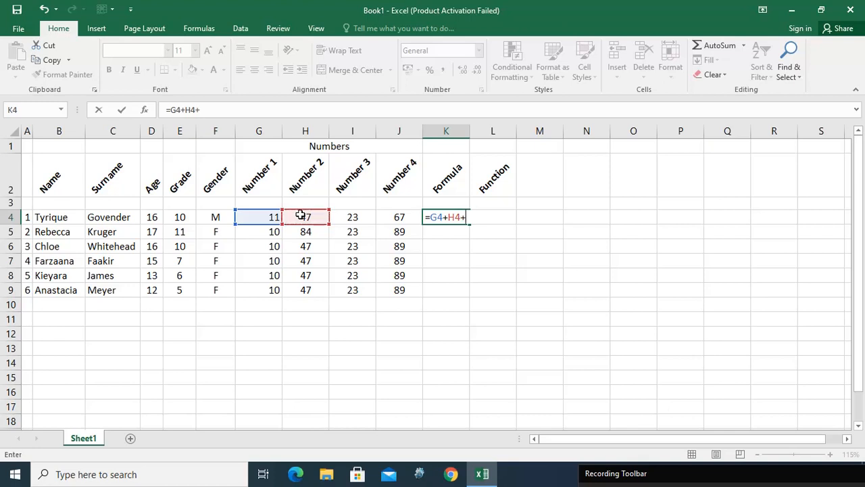
pyautogui.click(352, 217)
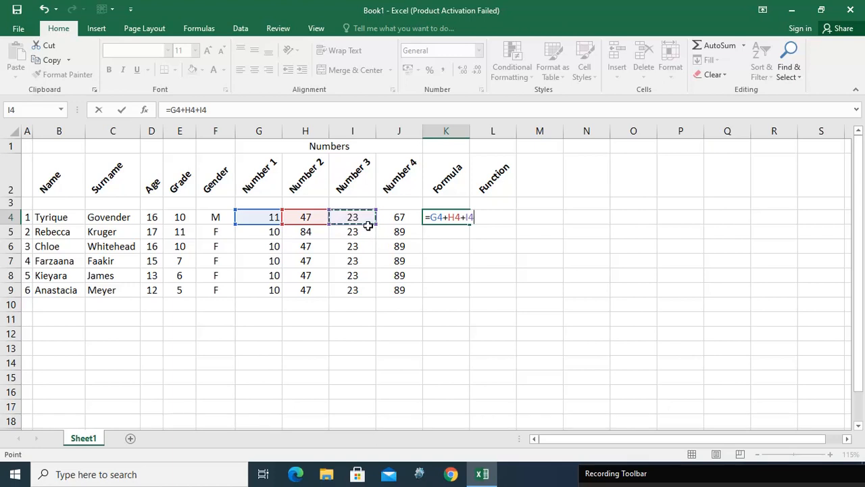
pyautogui.write('+')
pyautogui.click(402, 217)
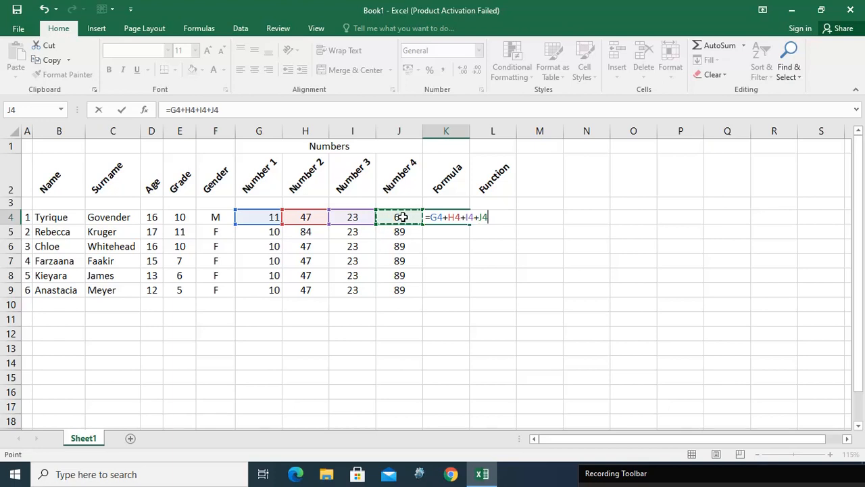
pyautogui.press('Return')
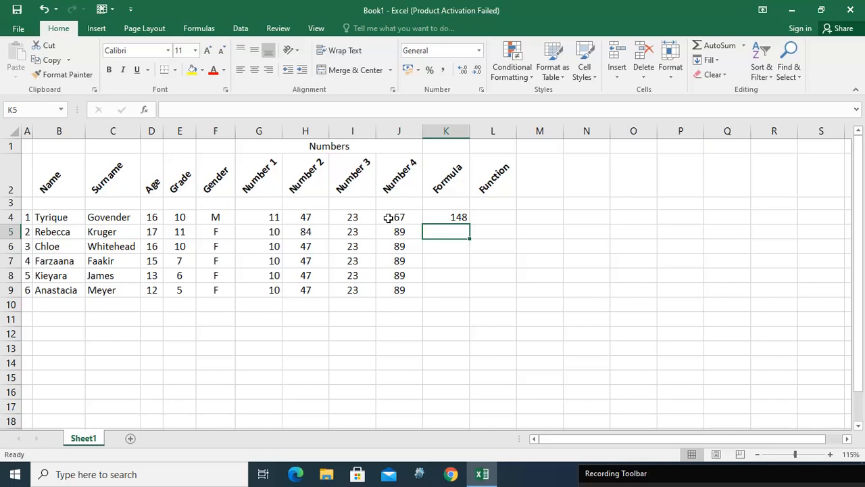
# Change the first person's Number 4 value in J4 to 58 to test the cell-reference formula
pyautogui.click(265, 217)
pyautogui.moveTo(391, 216); pyautogui.dragTo(274, 219)
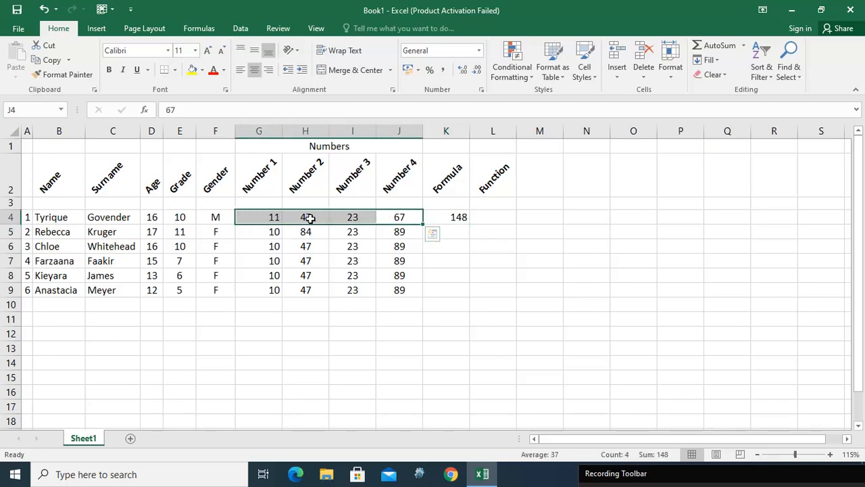
pyautogui.click(399, 217)
pyautogui.write('58')
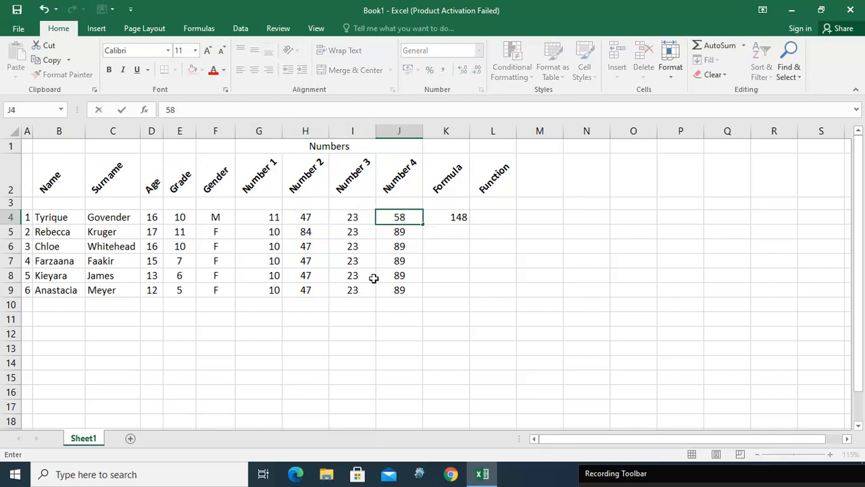
pyautogui.press('Return')
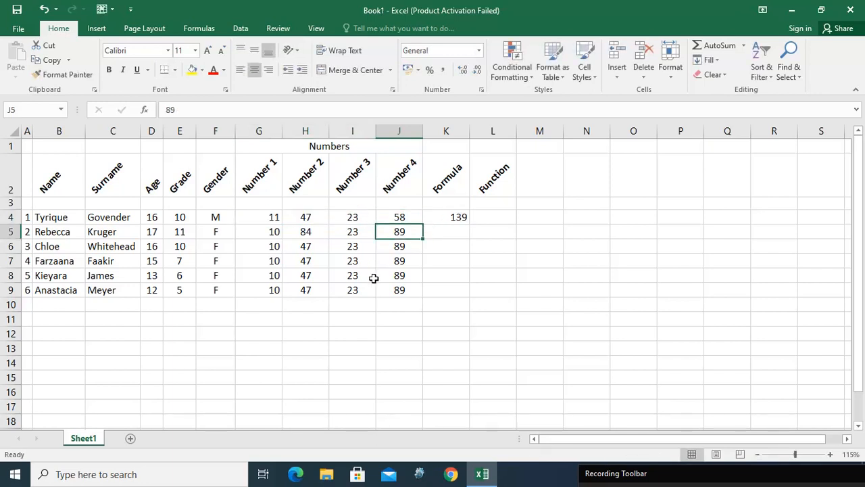
# Change the first person's Number 2 value in H4 to 19
pyautogui.click(473, 217)
pyautogui.click(316, 223)
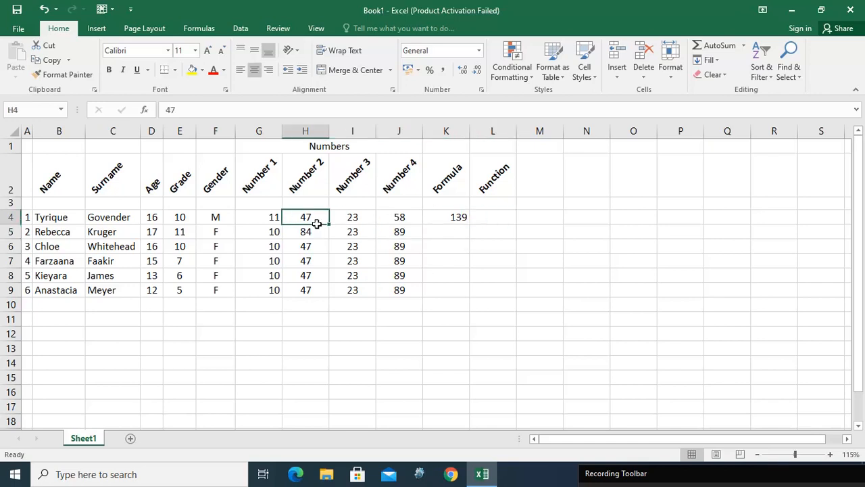
pyautogui.write('19')
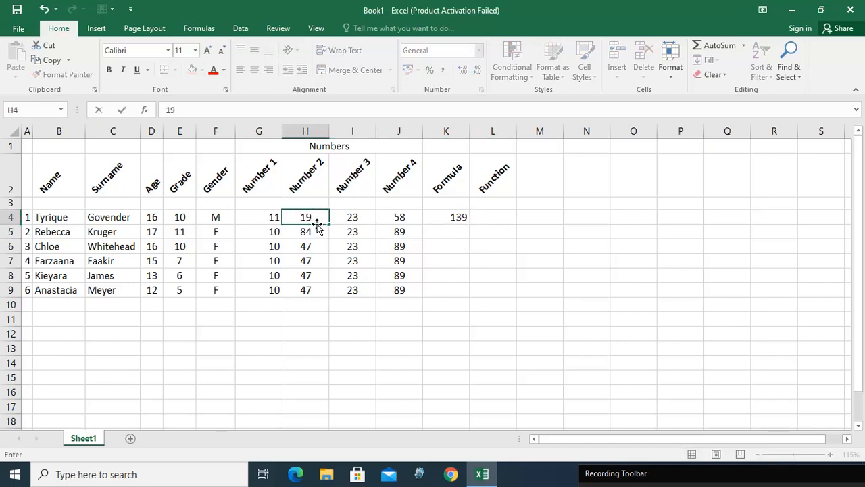
pyautogui.press('Return')
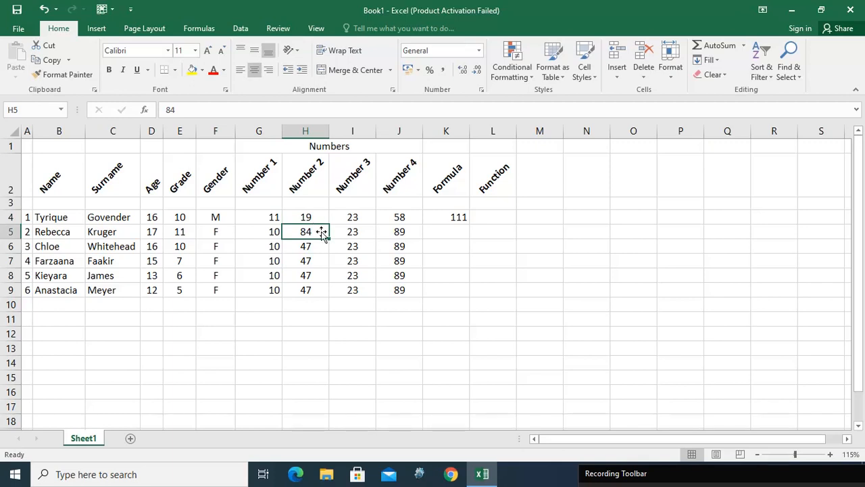
# Copy the K4 formula down to K9 and review how the cell references change in the copied formulas
pyautogui.click(446, 215)
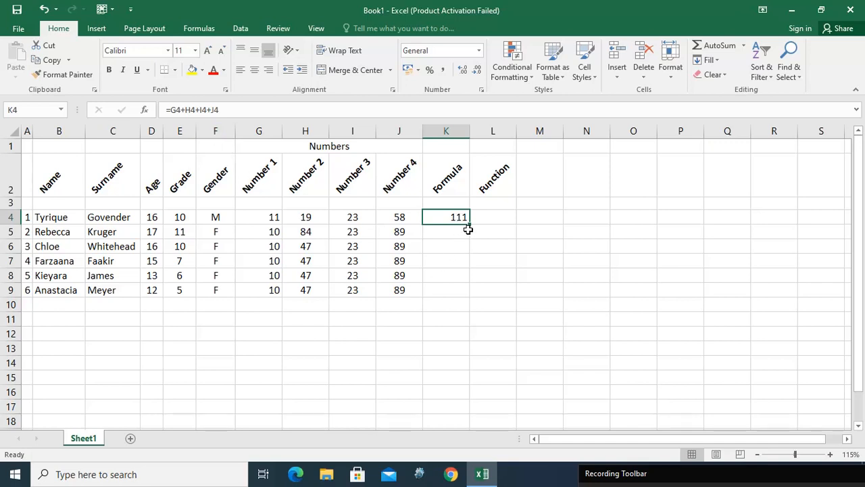
pyautogui.moveTo(468, 224); pyautogui.dragTo(463, 287)
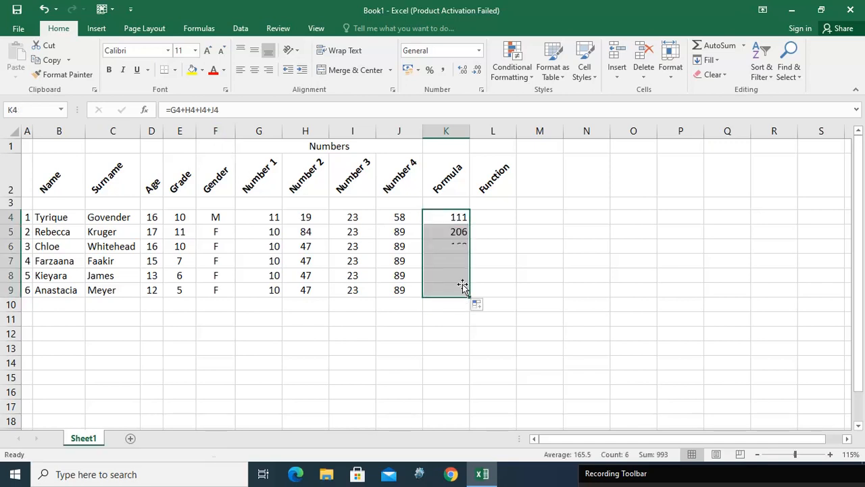
pyautogui.click(449, 245)
pyautogui.click(452, 233)
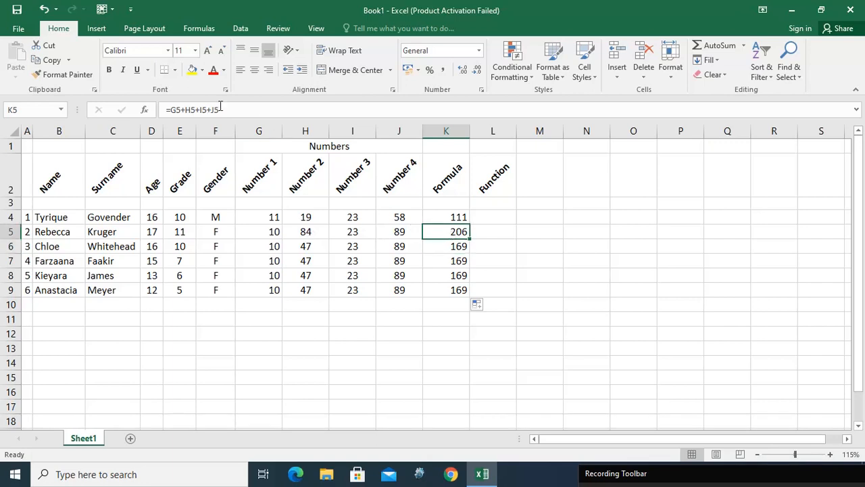
pyautogui.click(454, 248)
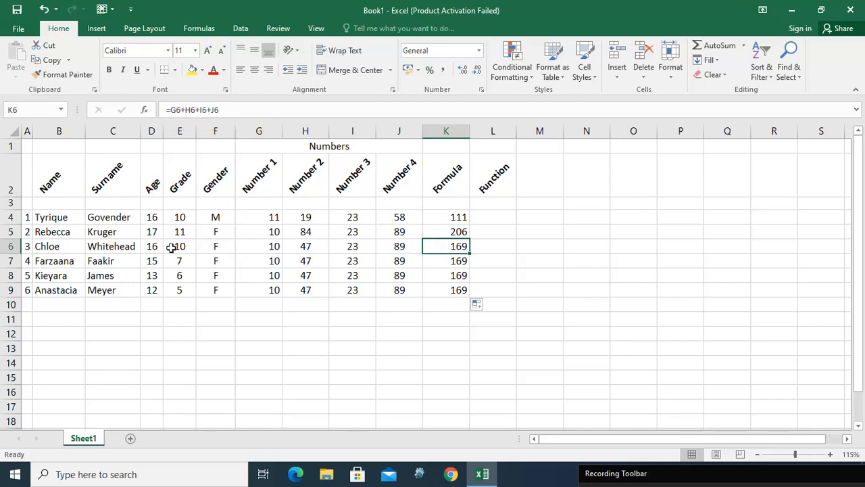
pyautogui.click(449, 260)
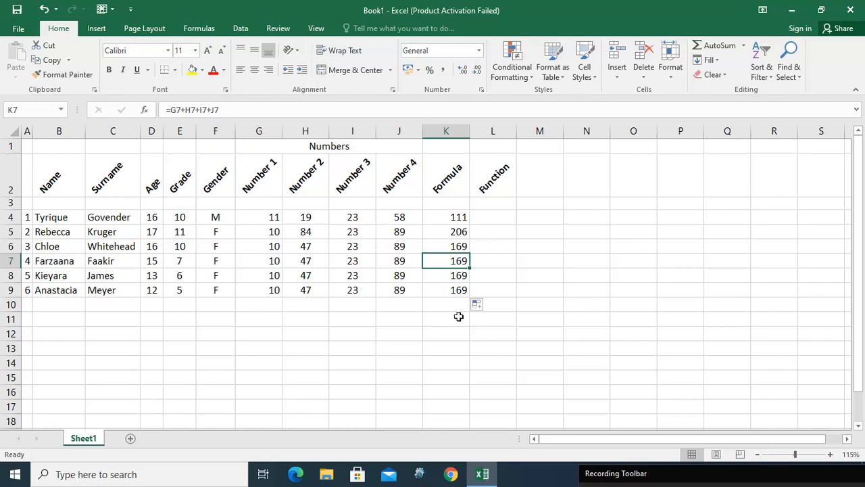
pyautogui.click(451, 276)
pyautogui.click(460, 303)
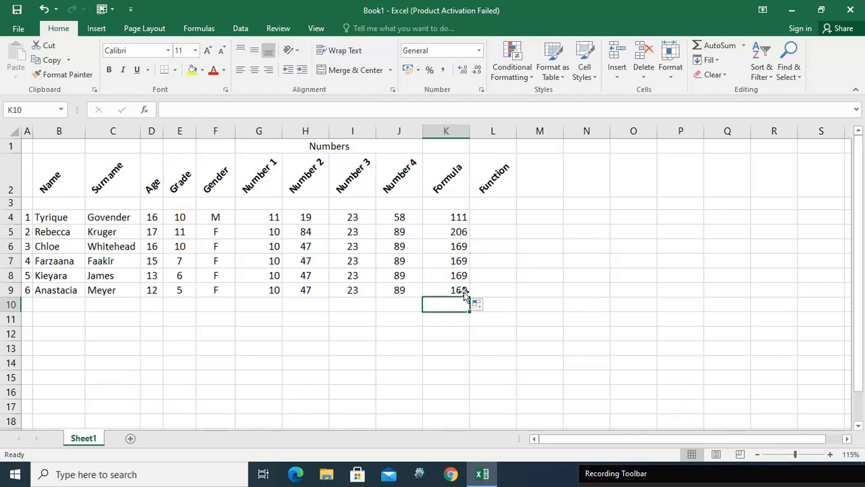
# Add a SUM function in L4, restrict its range to G4:J4, and compare it with the K4 formula
pyautogui.click(492, 215)
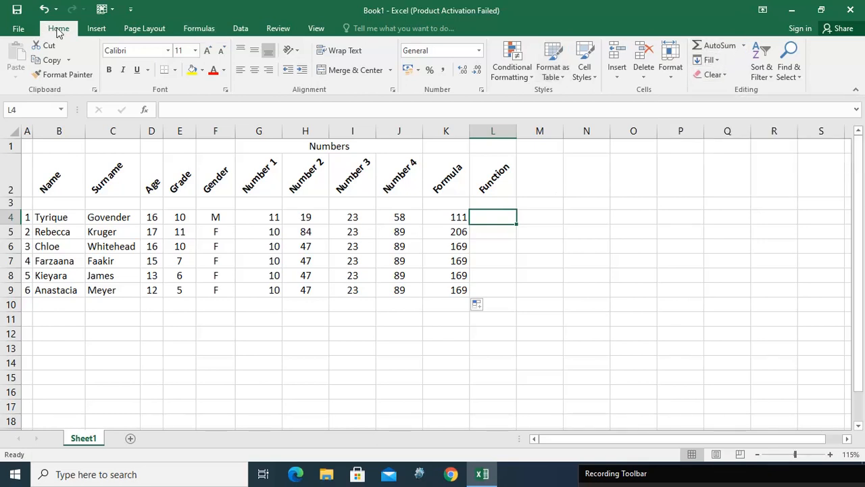
pyautogui.click(743, 46)
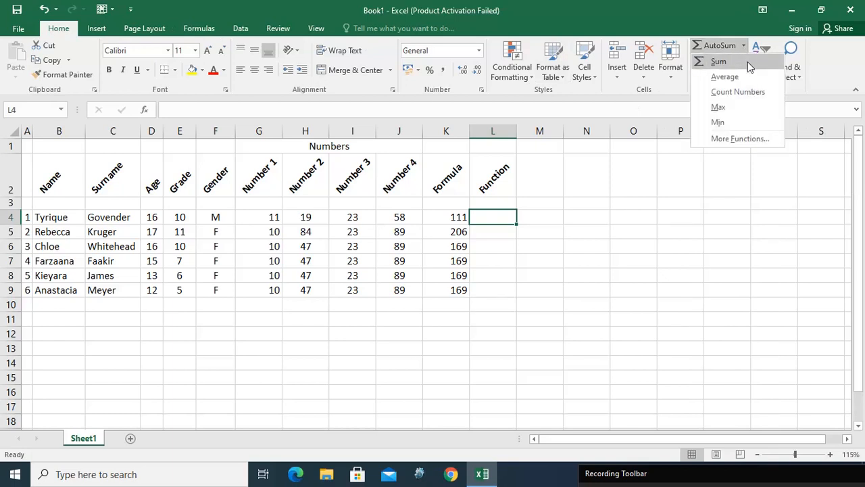
pyautogui.click(747, 62)
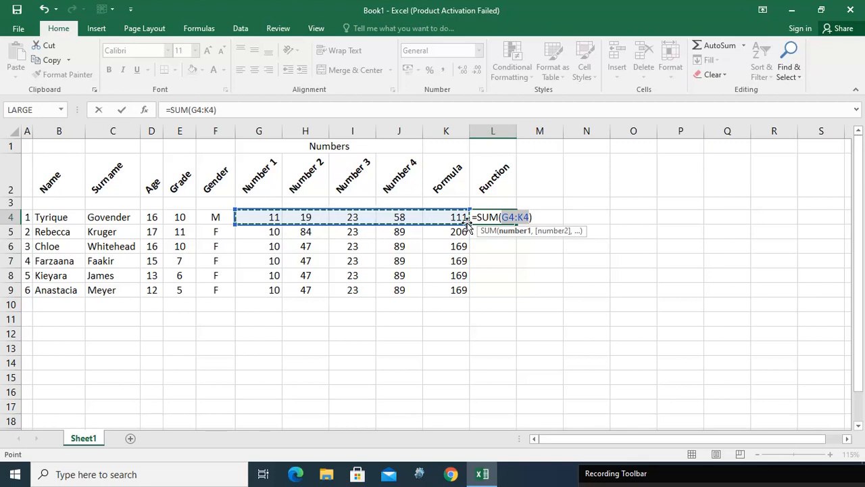
pyautogui.moveTo(467, 223); pyautogui.dragTo(434, 224)
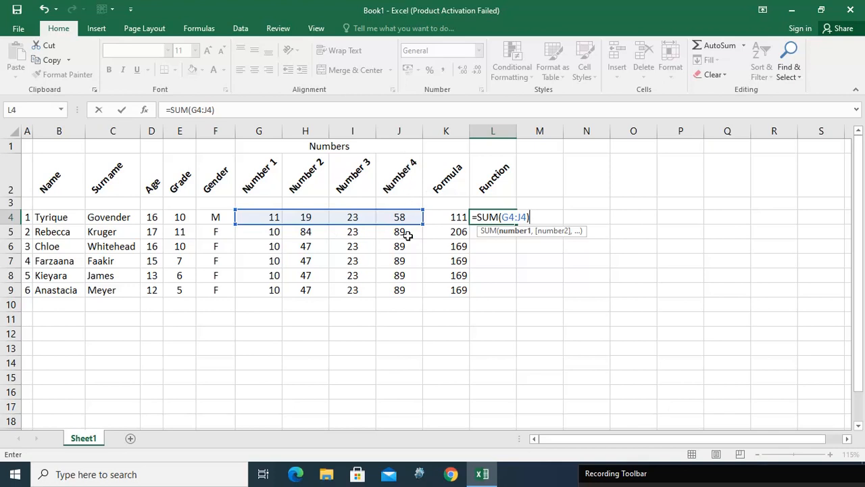
pyautogui.press('Return')
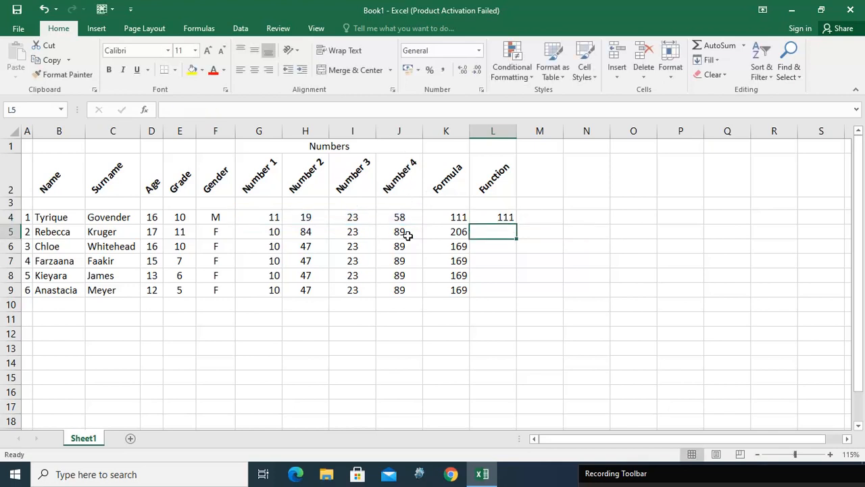
pyautogui.click(446, 220)
pyautogui.click(507, 220)
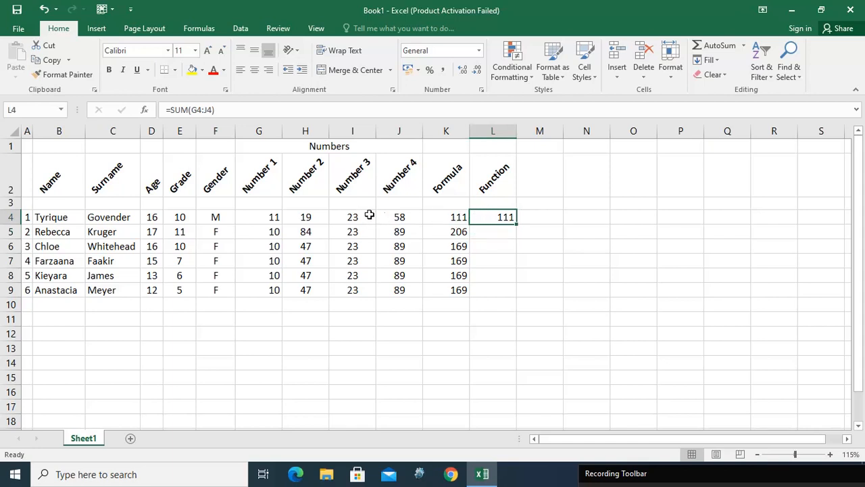
# Add a SUM function in L5 and correct its range so that it reads =SUM(G5:J5)
pyautogui.click(495, 235)
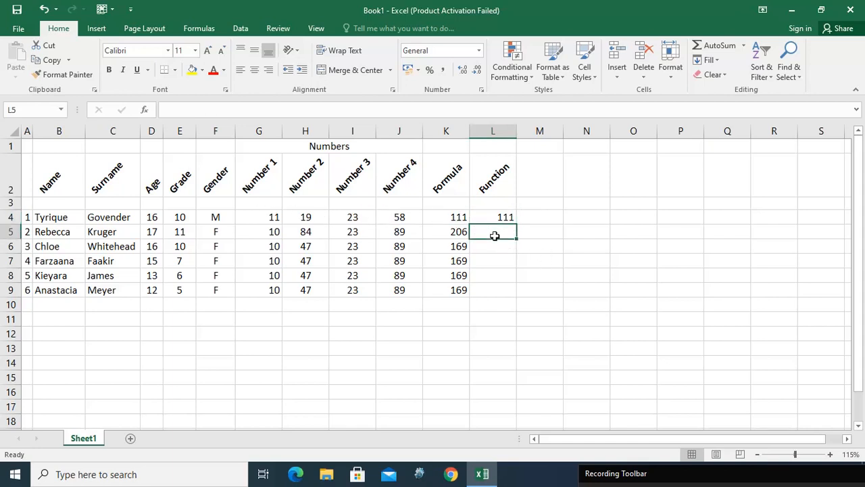
pyautogui.click(732, 46)
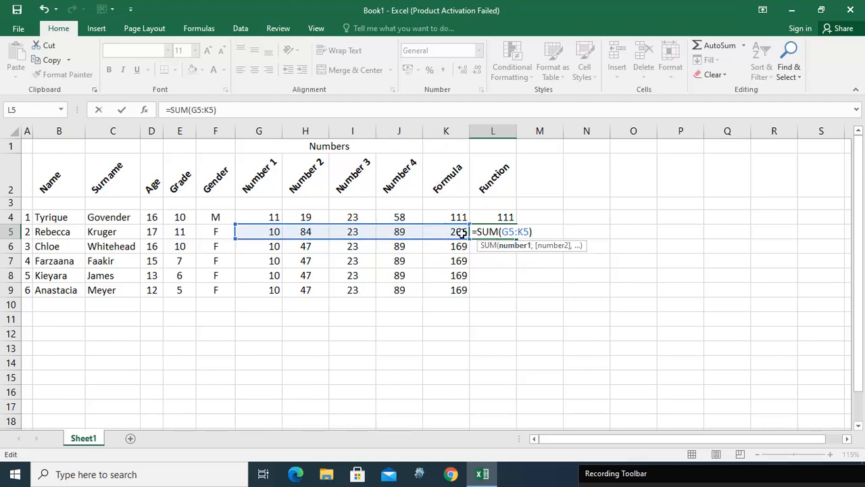
pyautogui.press('BackSpace')
pyautogui.press('BackSpace')
pyautogui.write('j5')
pyautogui.press('Return')
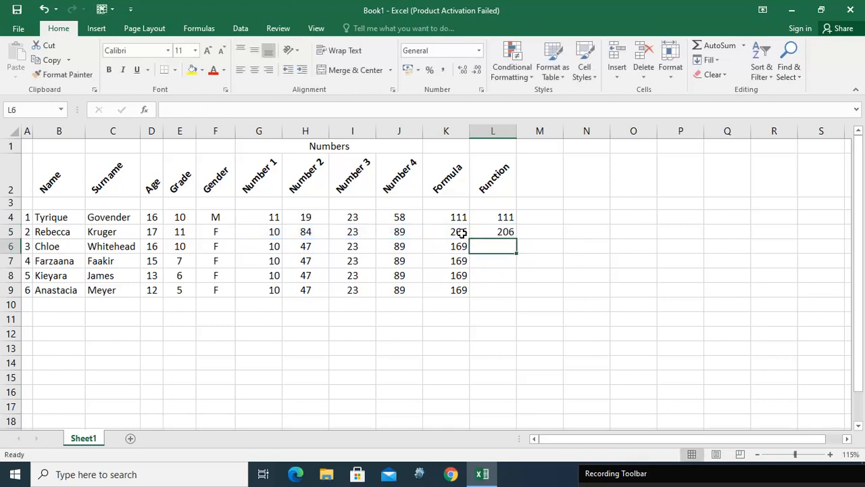
# Copy the SUM function from L5 down through L9 in the Function column
pyautogui.click(508, 233)
pyautogui.moveTo(514, 240); pyautogui.dragTo(515, 291)
pyautogui.click(543, 264)
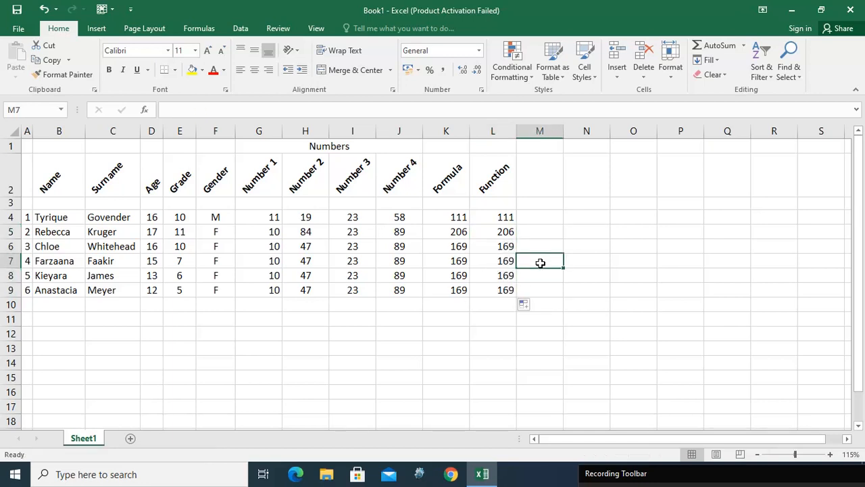
pyautogui.click(541, 178)
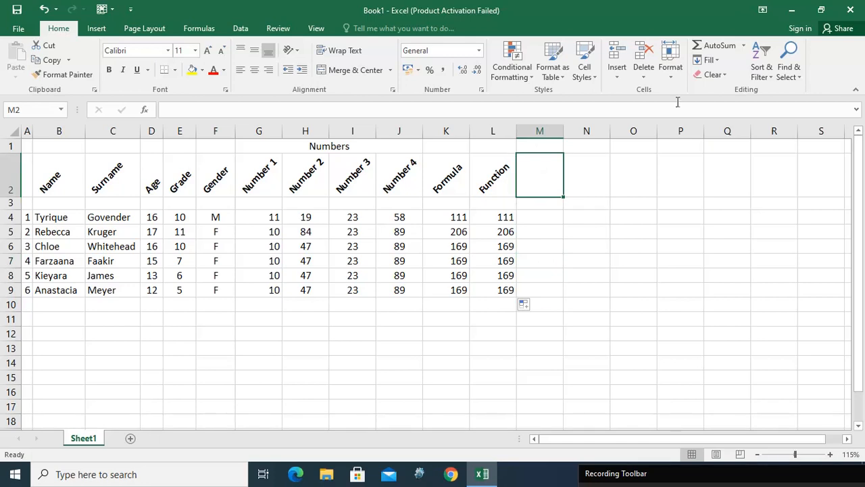
pyautogui.click(744, 45)
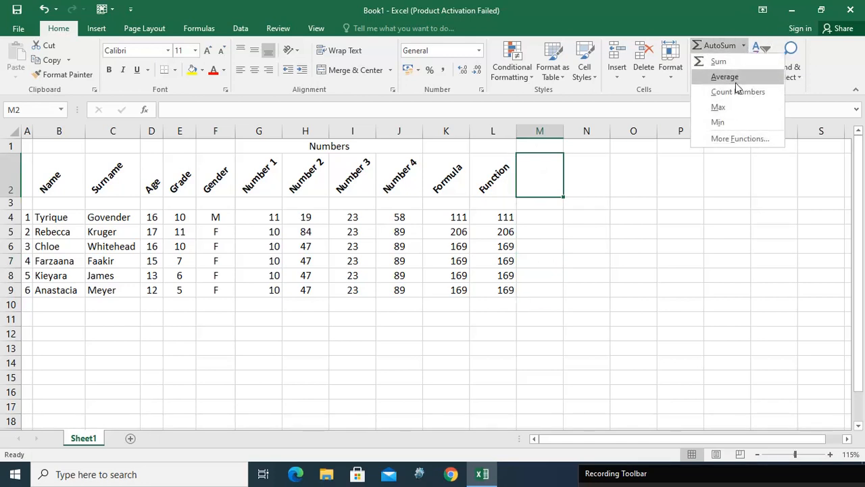
pyautogui.press('Escape')
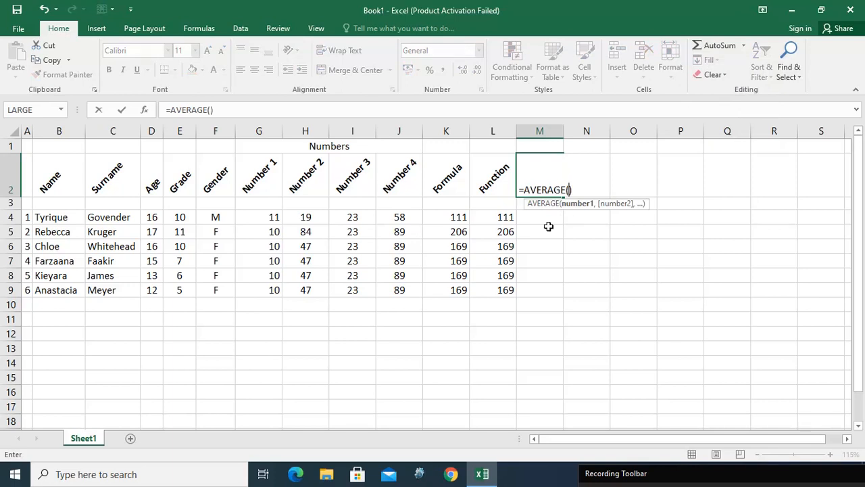
pyautogui.press('Escape')
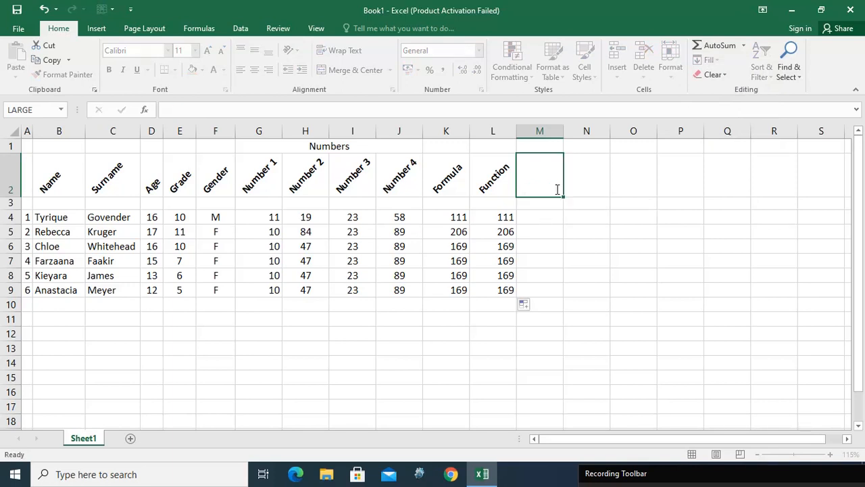
# Insert an AVERAGE function in M4 and edit its range so that it reads =AVERAGE(G4:J4)
pyautogui.click(535, 215)
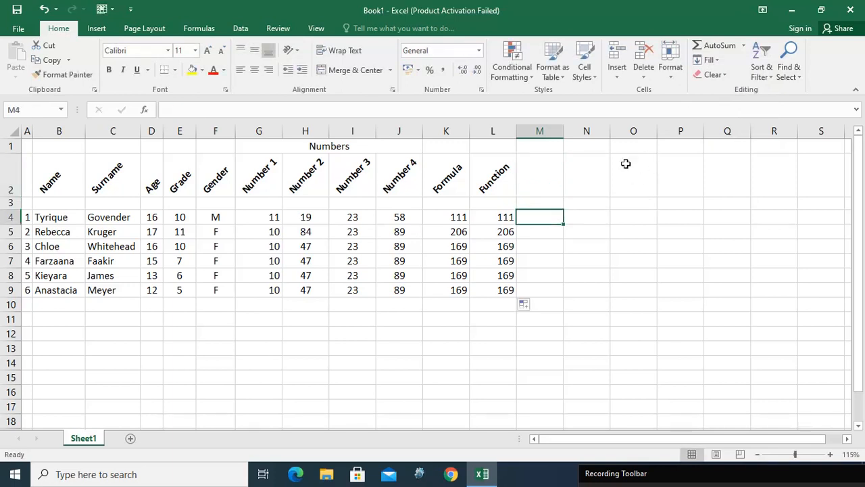
pyautogui.click(743, 45)
pyautogui.click(735, 76)
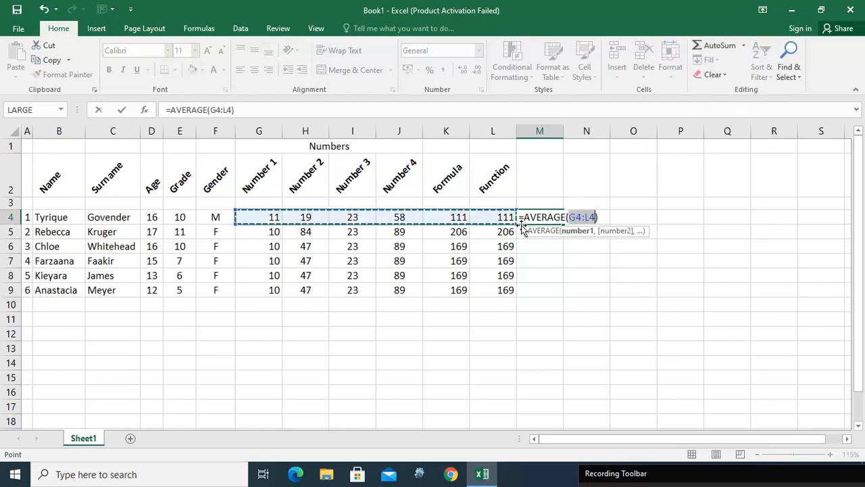
pyautogui.click(588, 217)
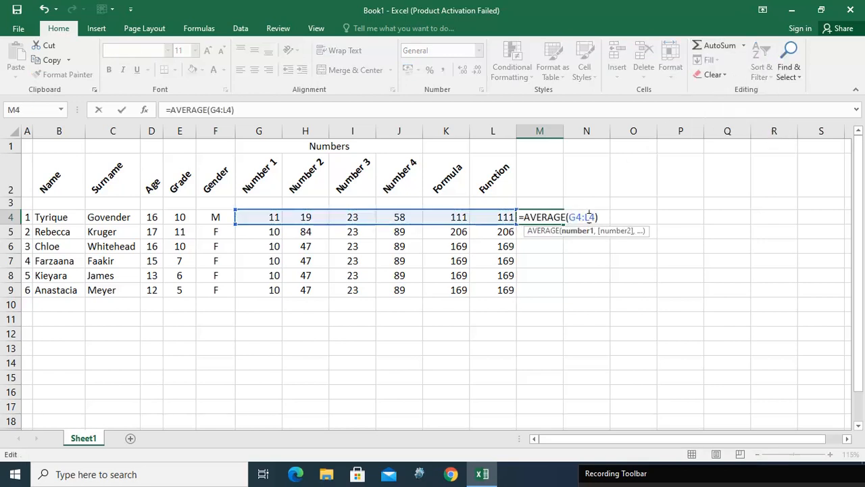
pyautogui.press('BackSpace')
pyautogui.write('J')
pyautogui.press('Return')
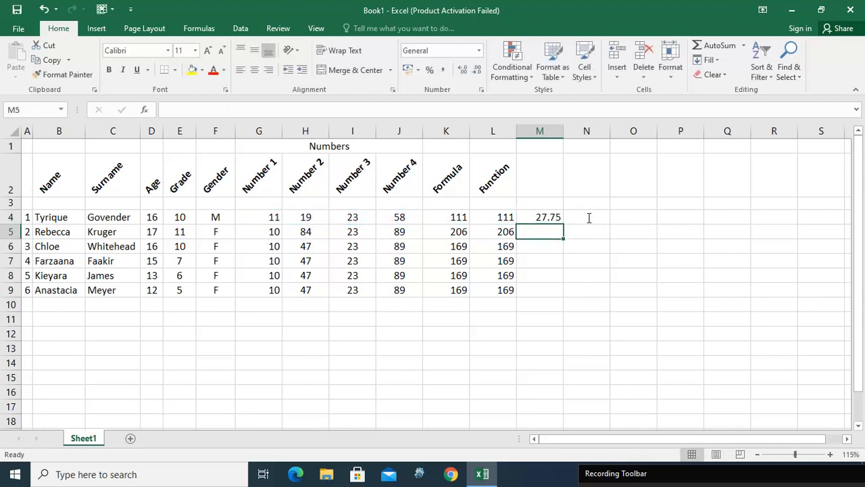
# Enter the column heading Average in M2
pyautogui.click(532, 184)
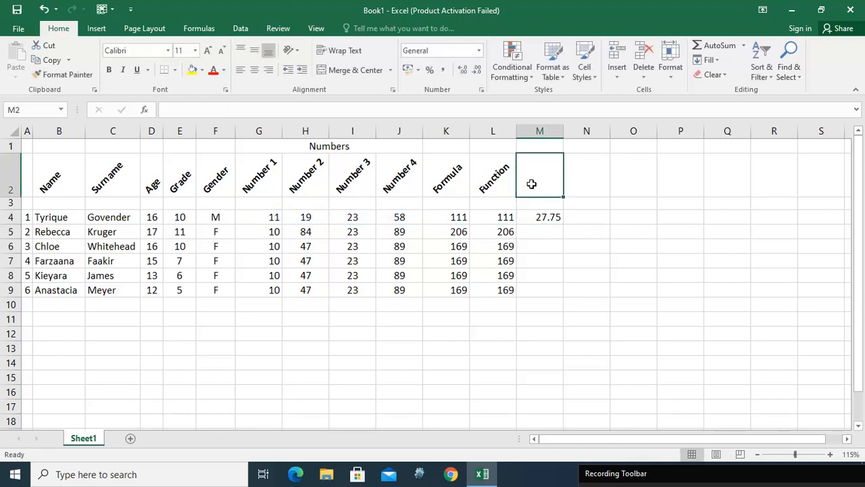
pyautogui.write('Average')
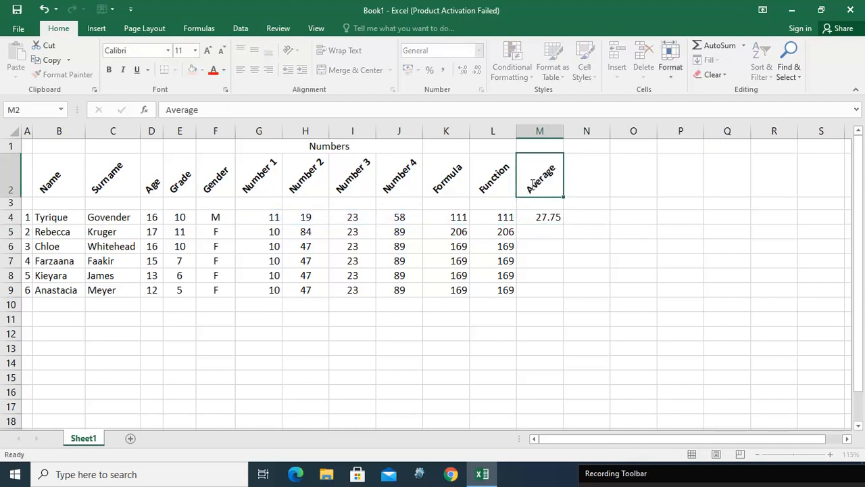
pyautogui.press('Return')
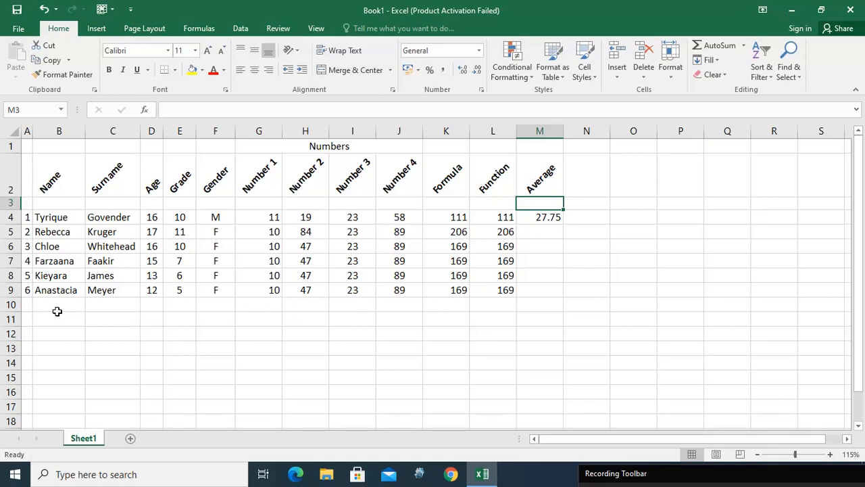
# Insert a Count Numbers function in N4 with the range G4:M4 and check its formula
pyautogui.click(744, 46)
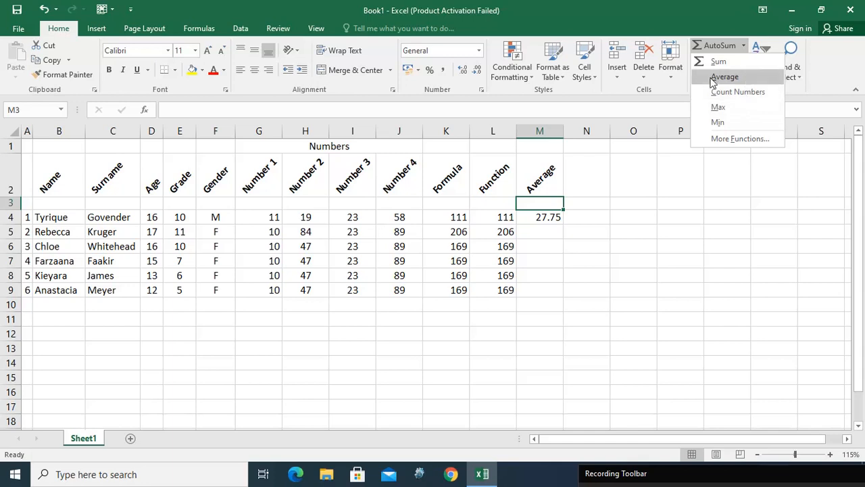
pyautogui.click(591, 221)
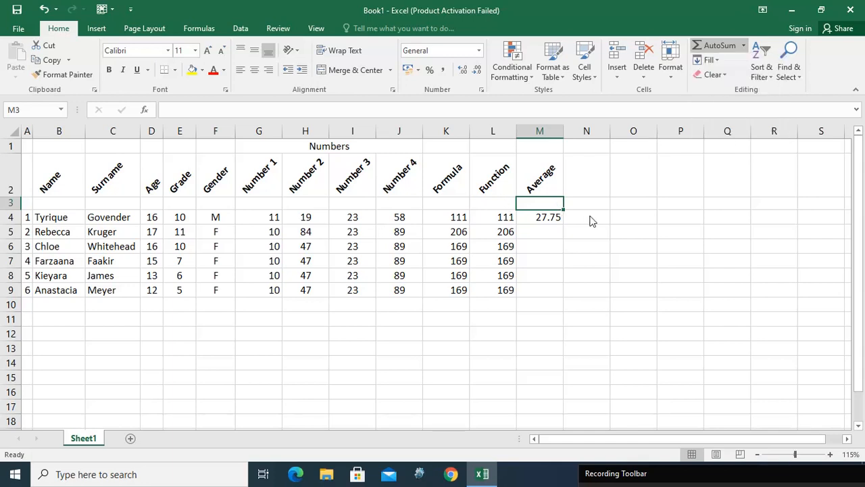
pyautogui.click(595, 216)
pyautogui.click(744, 45)
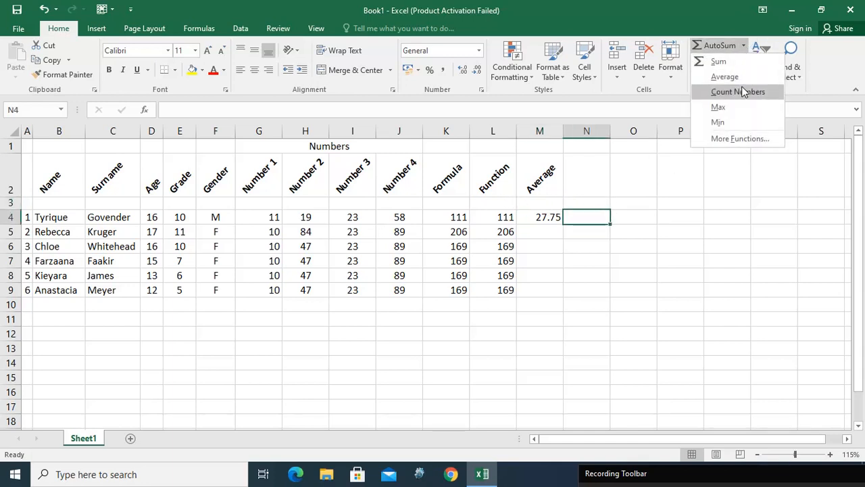
pyautogui.click(747, 90)
pyautogui.press('Return')
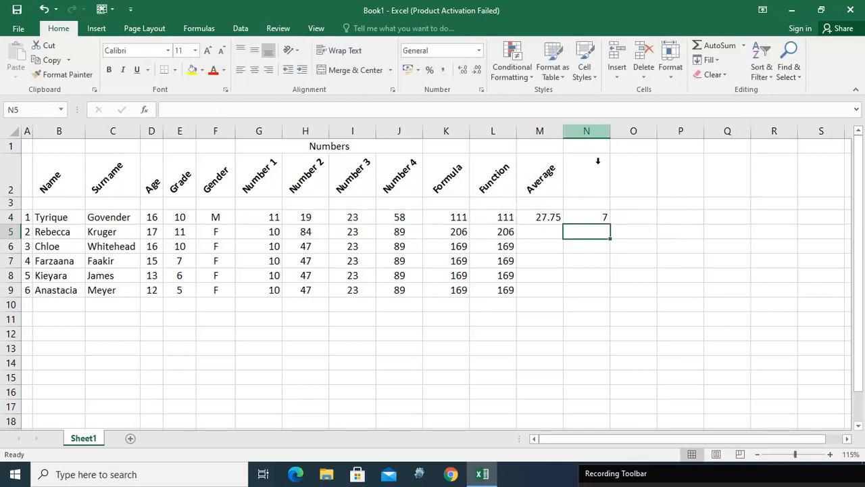
pyautogui.click(591, 220)
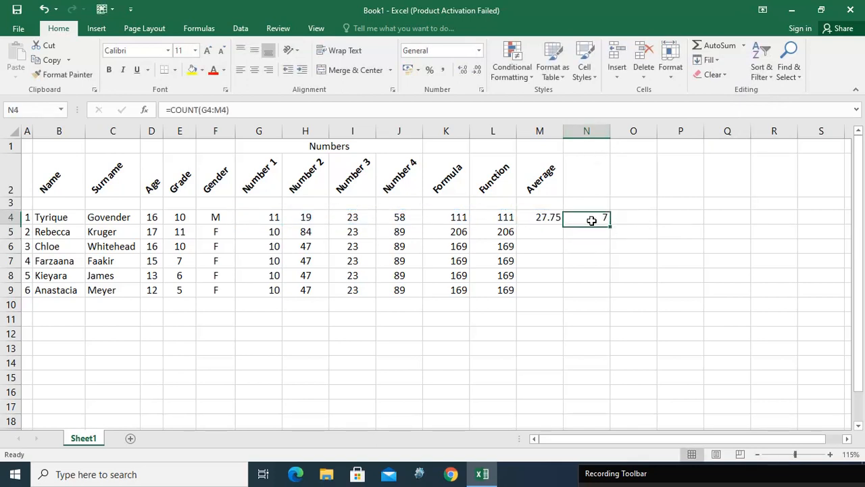
pyautogui.click(743, 45)
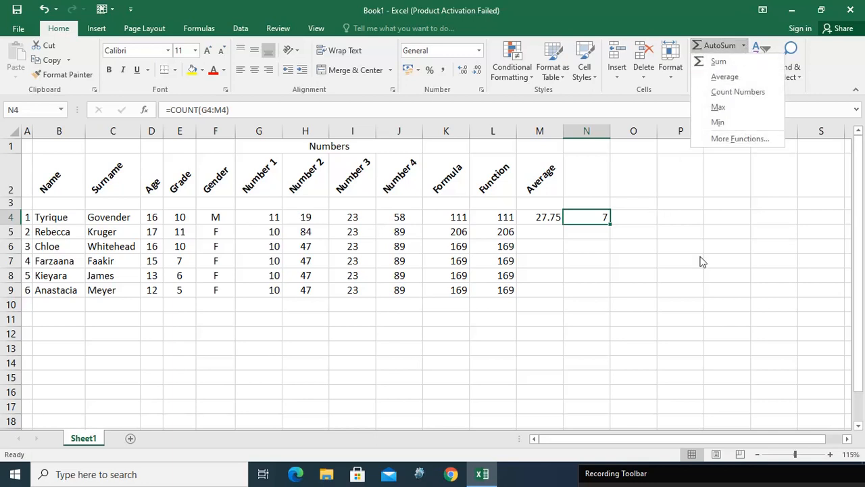
pyautogui.click(616, 240)
pyautogui.click(543, 217)
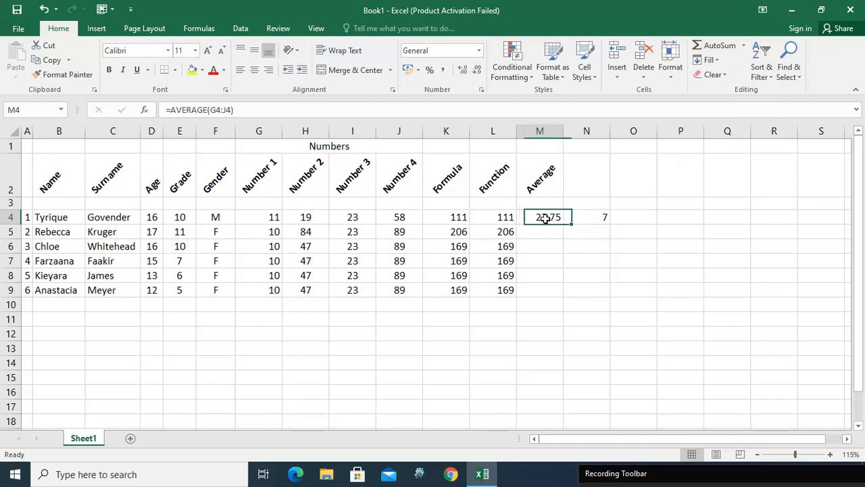
pyautogui.click(581, 220)
pyautogui.click(558, 220)
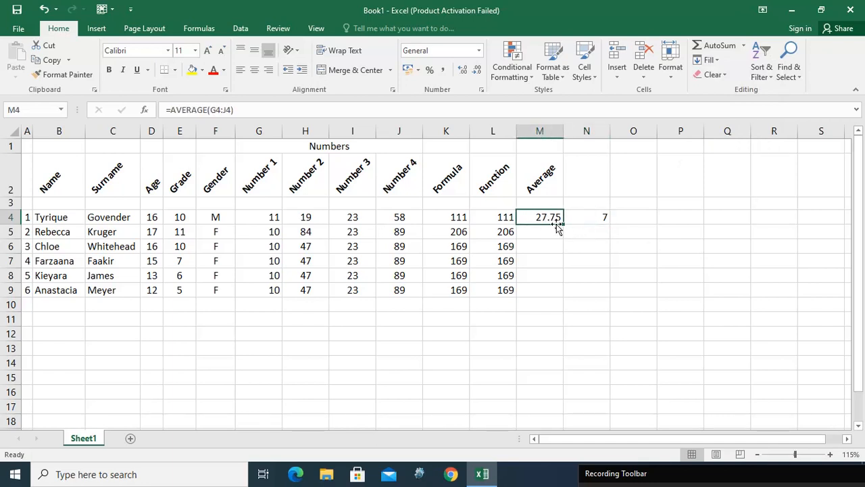
# Copy the AVERAGE function from M4 down through M9 and the COUNT function from N4 down through N9
pyautogui.moveTo(561, 225); pyautogui.dragTo(561, 297)
pyautogui.click(599, 215)
pyautogui.moveTo(608, 226); pyautogui.dragTo(603, 296)
pyautogui.click(635, 270)
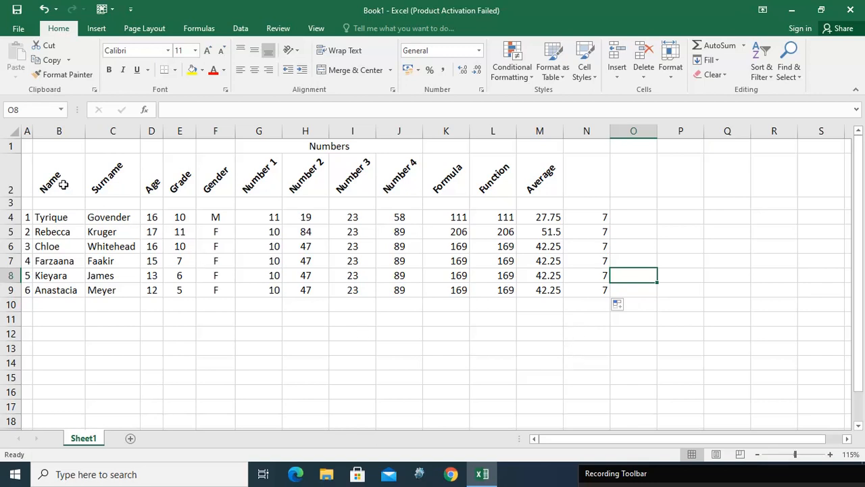
# Examine the sheet's structure by selecting columns B through E one at a time, rows 1 and 4, and the record in B4:N4
pyautogui.click(58, 130)
pyautogui.click(105, 131)
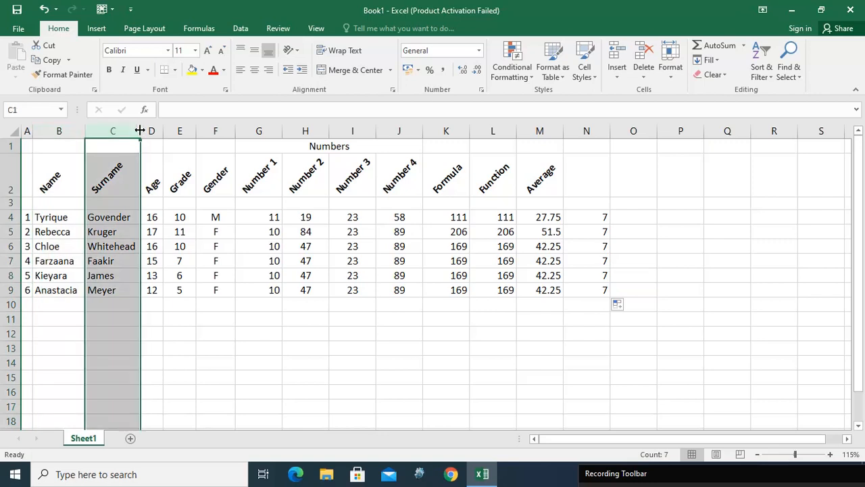
pyautogui.click(148, 131)
pyautogui.click(178, 131)
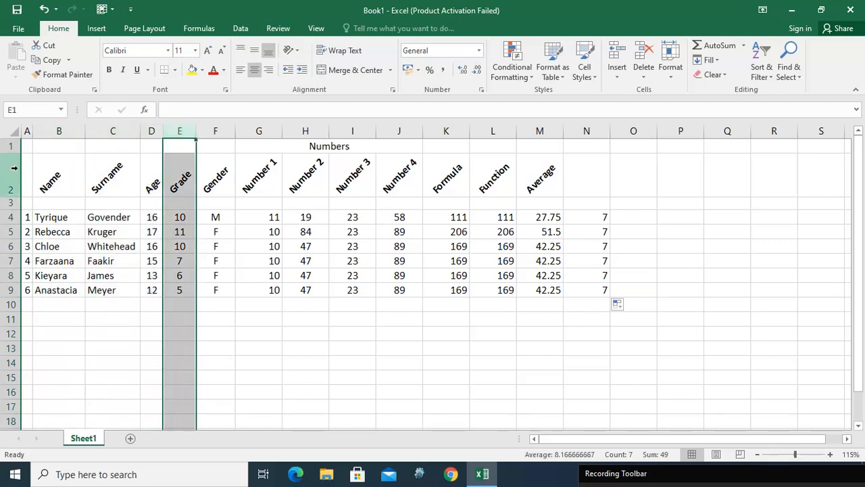
pyautogui.click(10, 146)
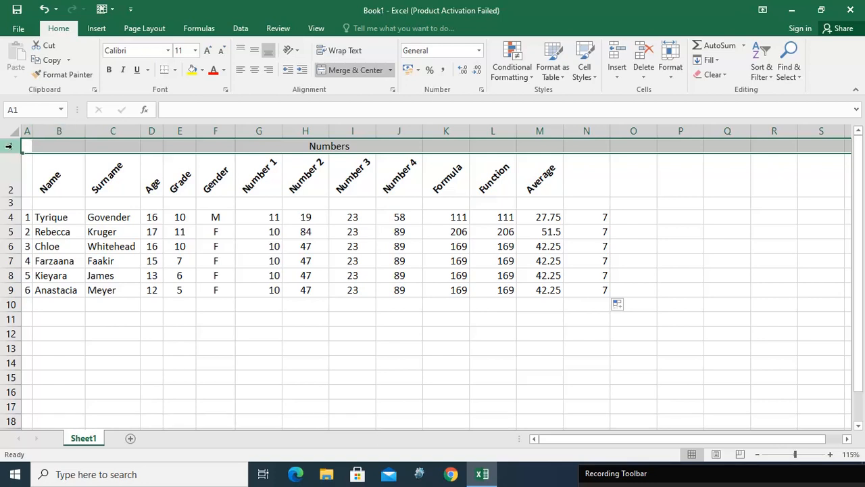
pyautogui.click(10, 216)
pyautogui.moveTo(41, 217); pyautogui.dragTo(580, 218)
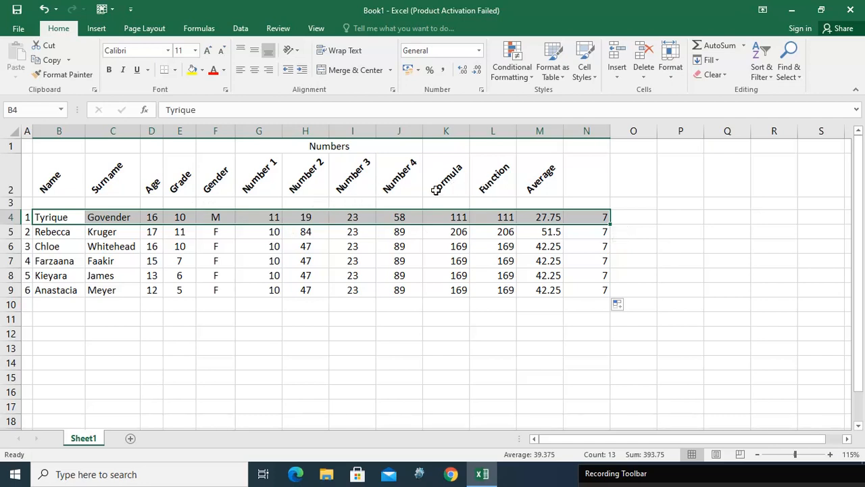
# Examine the cell references added together in the K4 formula under the Formula heading, leaving the formula as it is
pyautogui.click(438, 190)
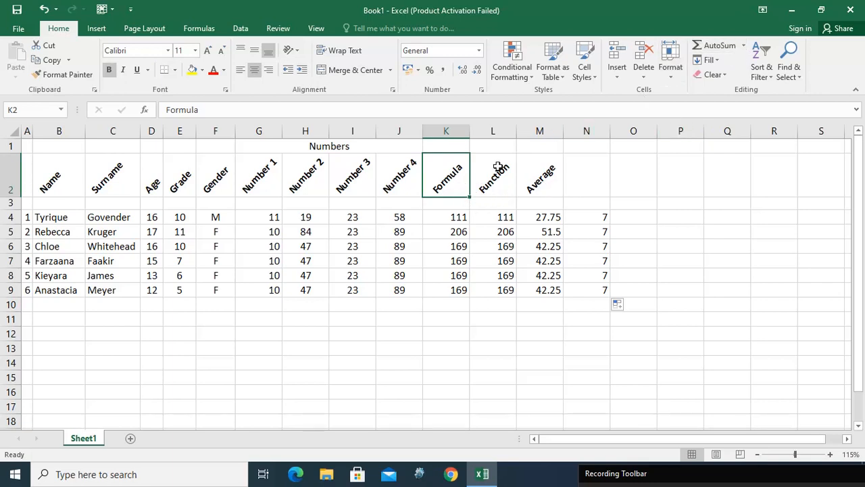
pyautogui.click(444, 220)
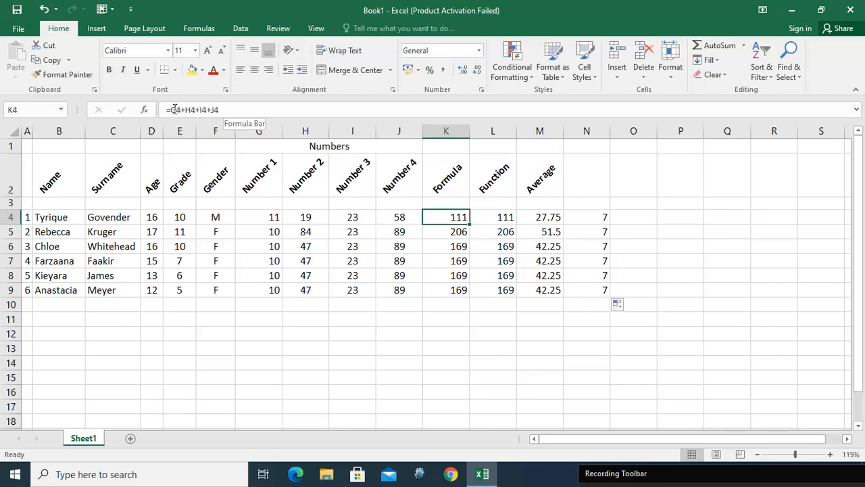
pyautogui.moveTo(172, 110); pyautogui.dragTo(220, 110)
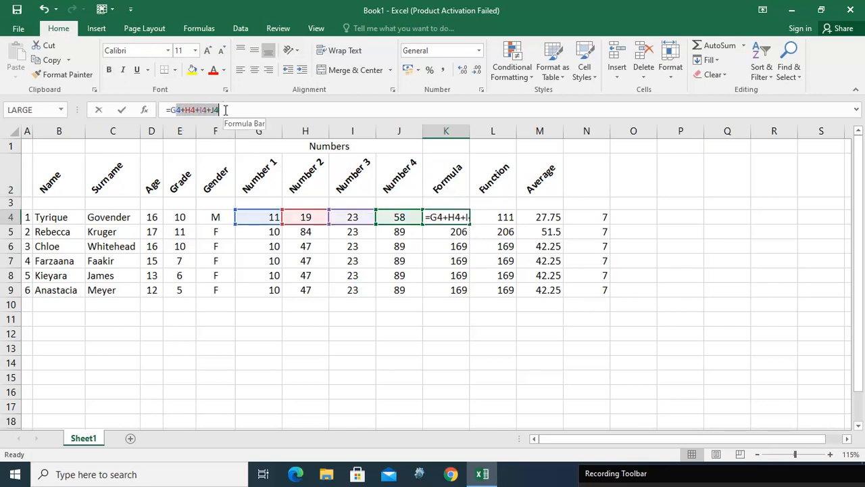
pyautogui.press('Escape')
pyautogui.click(497, 216)
pyautogui.click(450, 215)
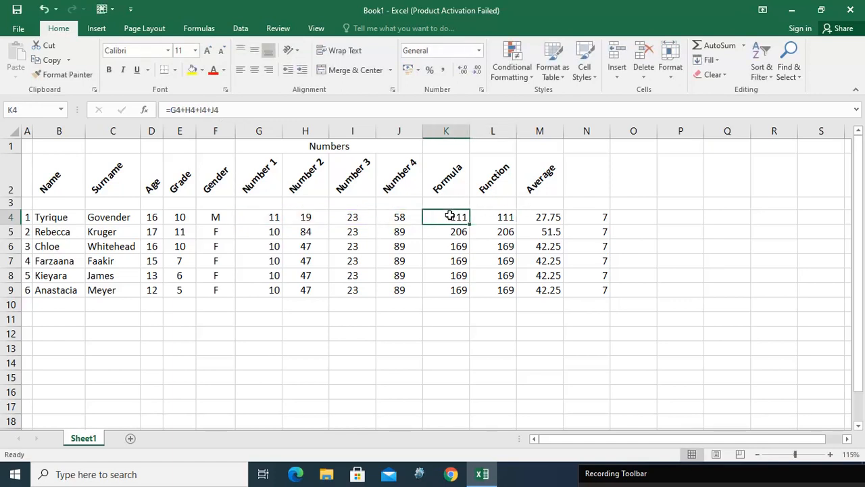
pyautogui.moveTo(220, 110); pyautogui.dragTo(171, 110)
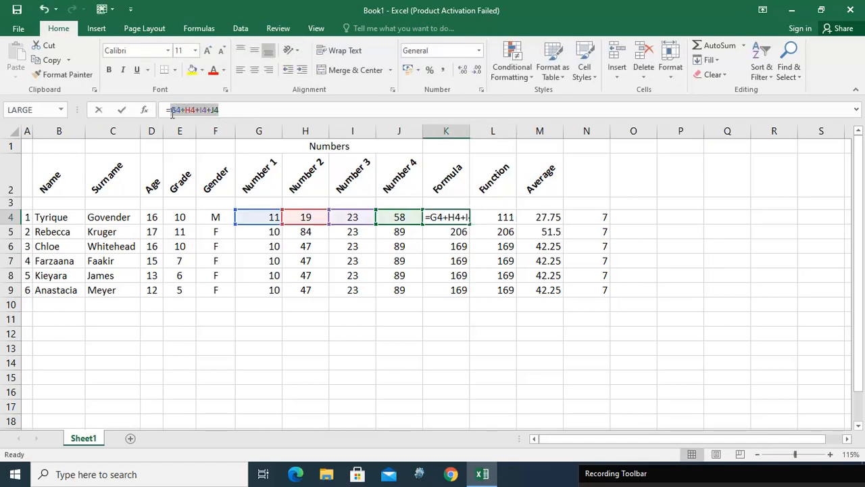
pyautogui.click(497, 218)
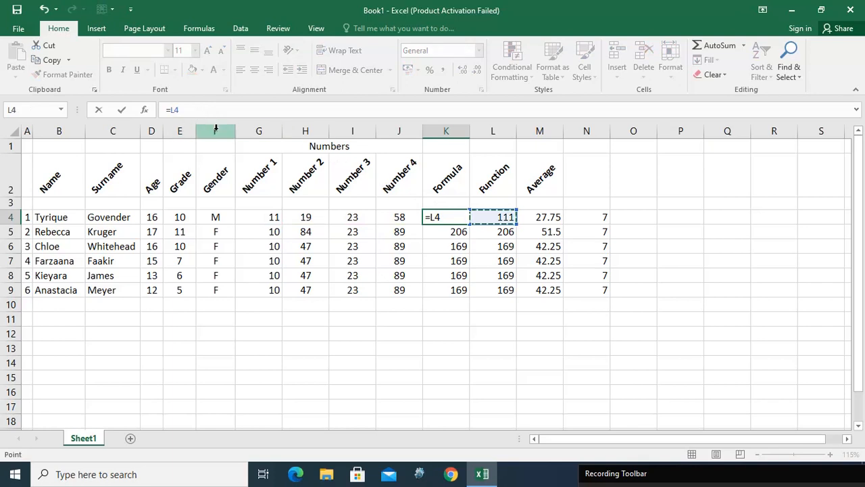
pyautogui.press('Escape')
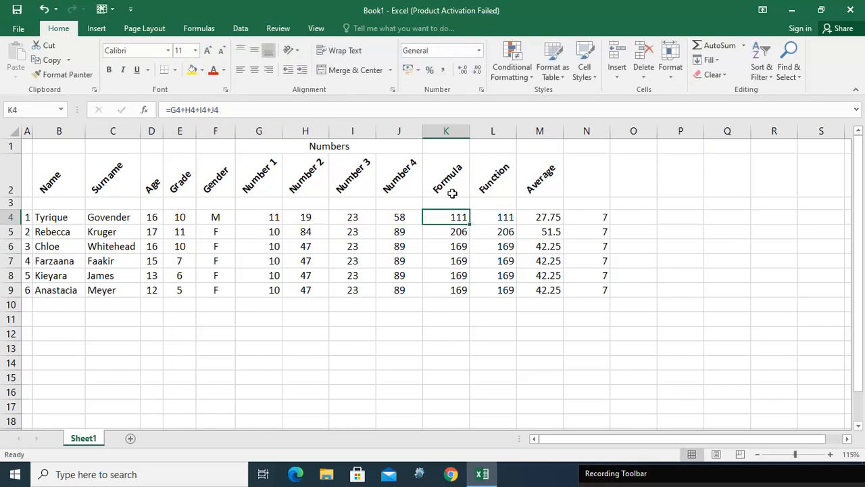
# Examine the SUM function name and its G4:J4 range in cell L4 under the Function heading
pyautogui.click(473, 215)
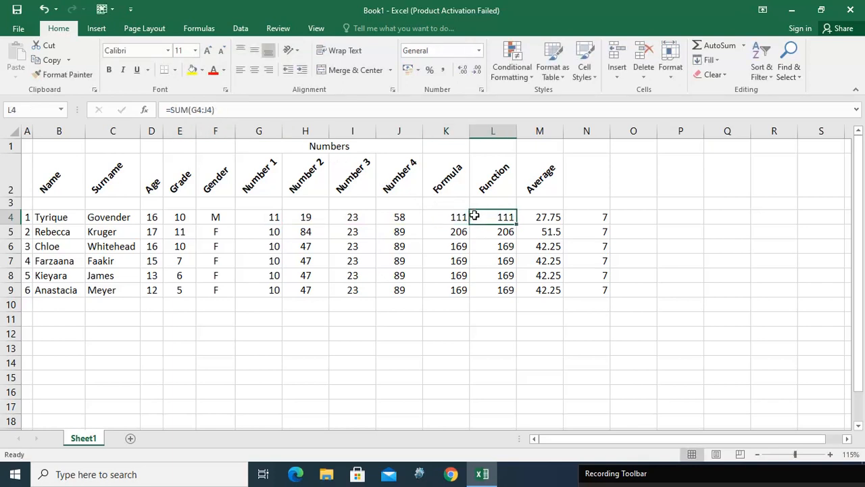
pyautogui.click(173, 109)
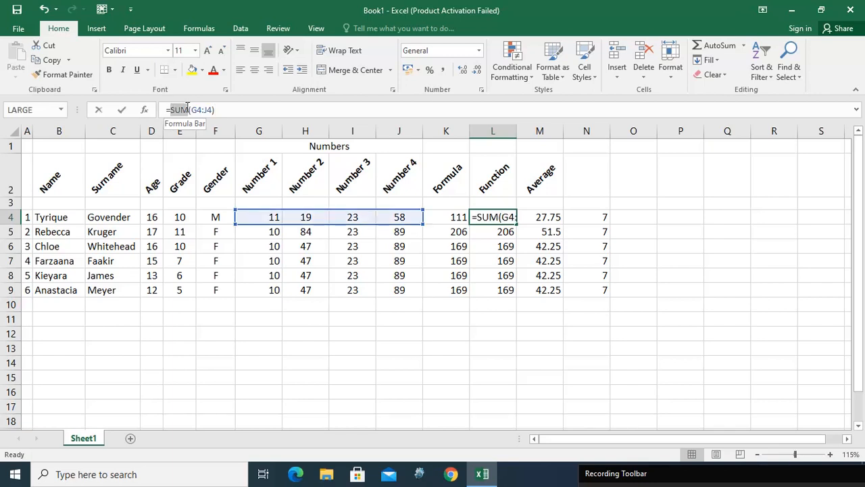
pyautogui.moveTo(189, 110); pyautogui.dragTo(216, 109)
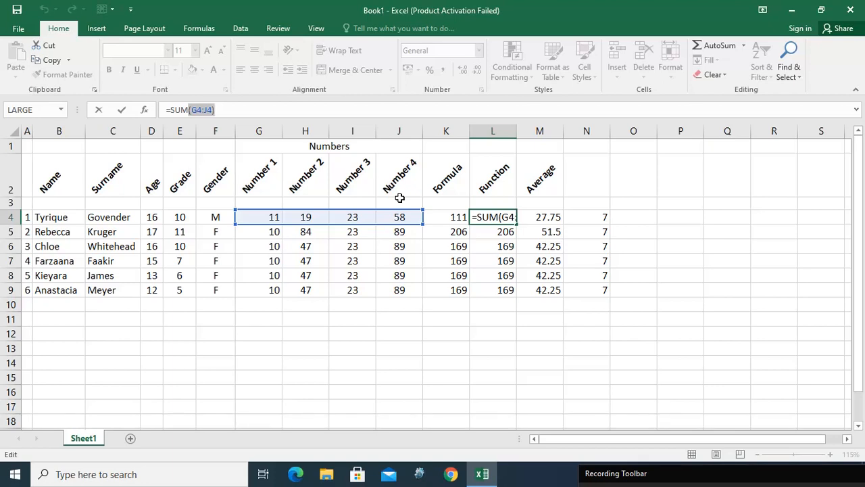
pyautogui.hotkey('ctrl', 'Return')
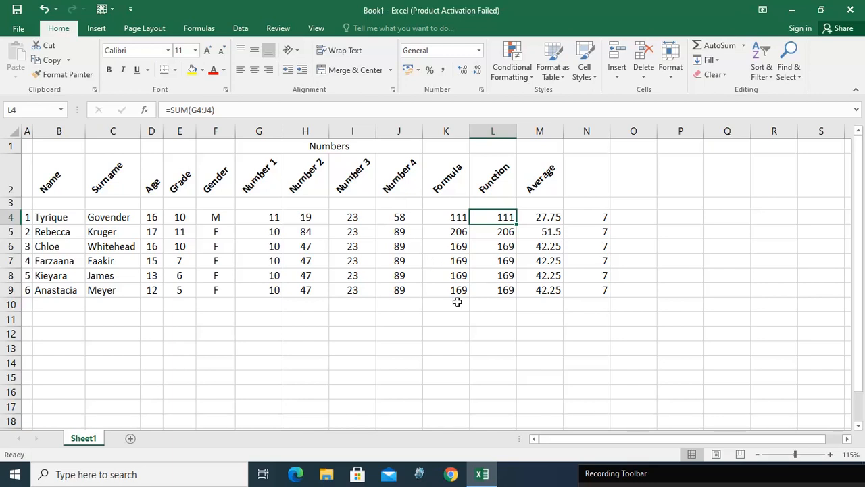
pyautogui.click(749, 477)
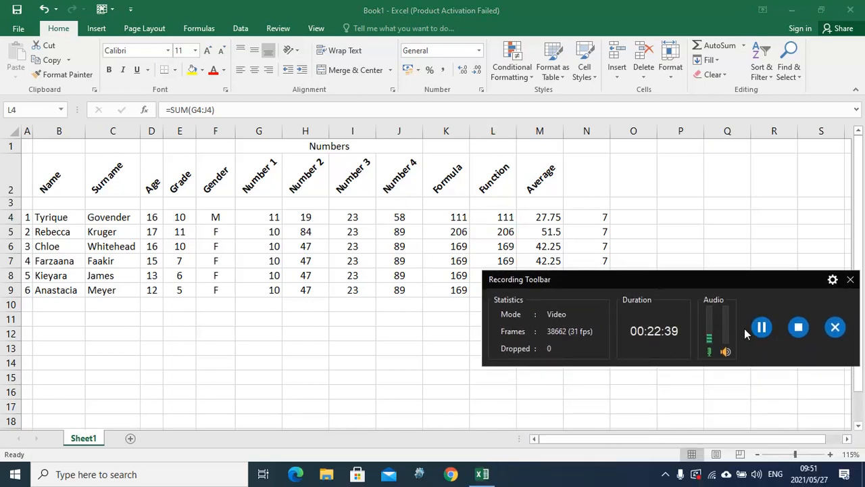